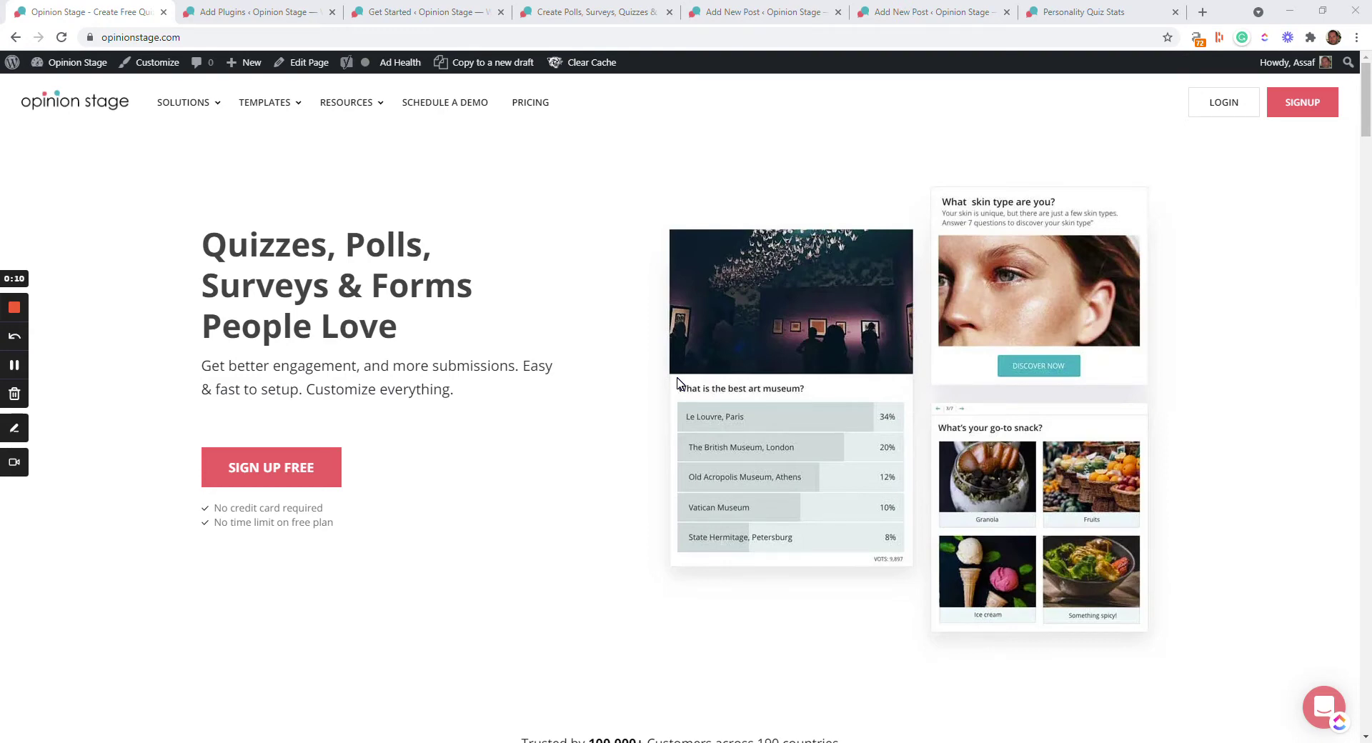
Search the WordPress plugins for 'opinion stage' and go to the Opinion Stage Get Started page.
{"action": "left_click", "coordinate": [259, 12]}
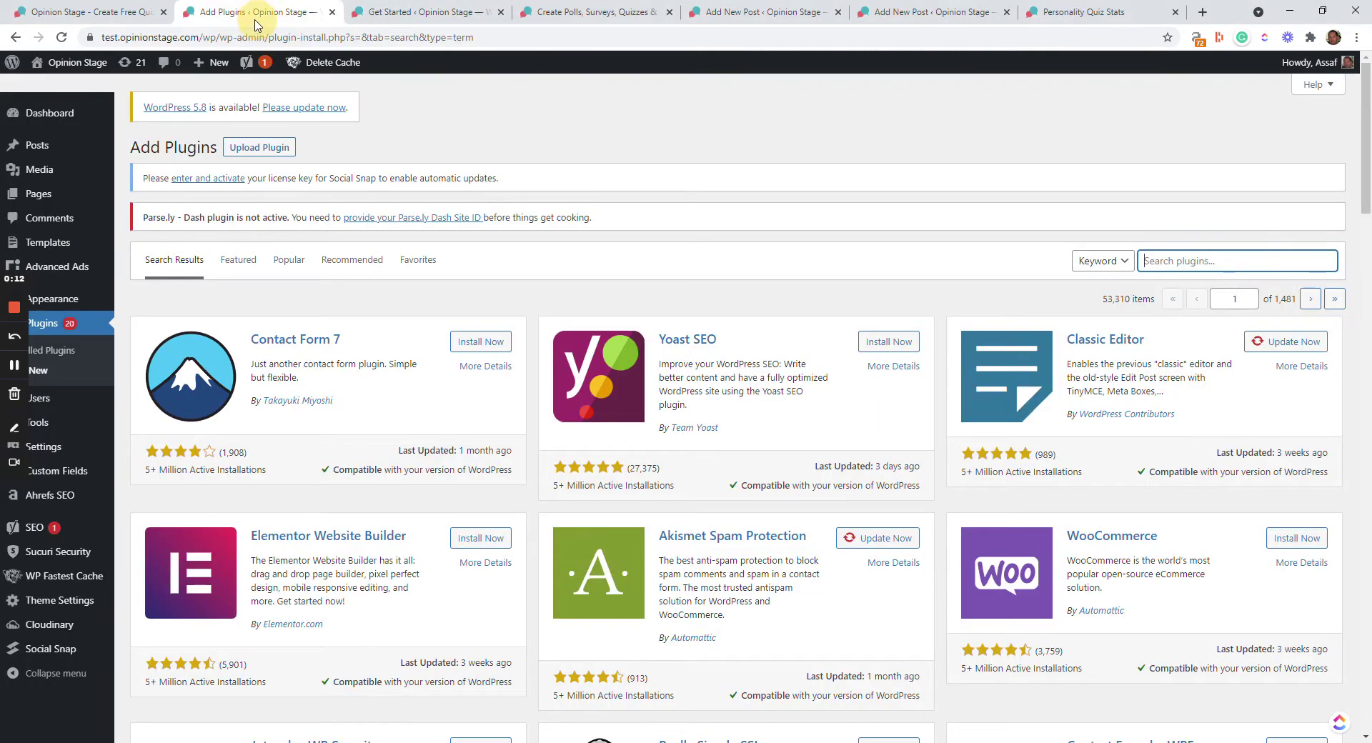
{"action": "left_click", "coordinate": [1150, 261]}
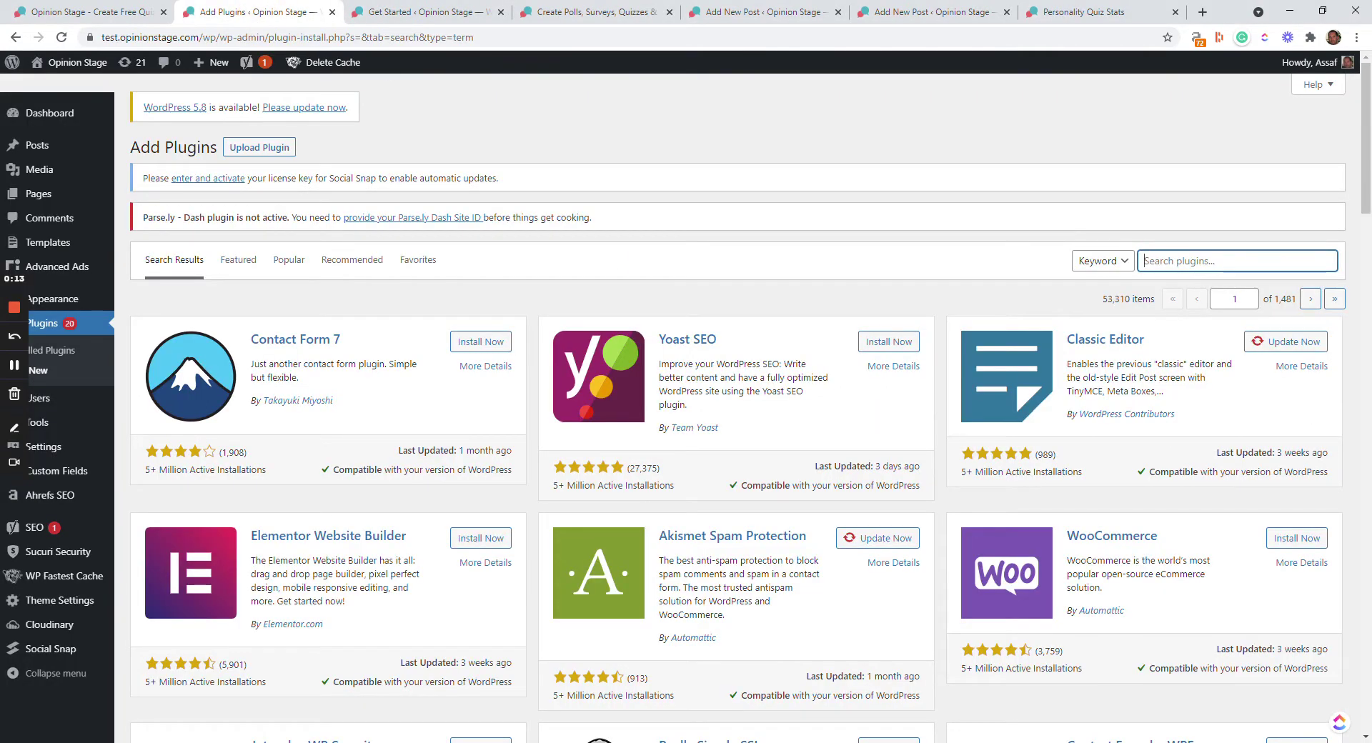
{"action": "type", "text": "opinion stage"}
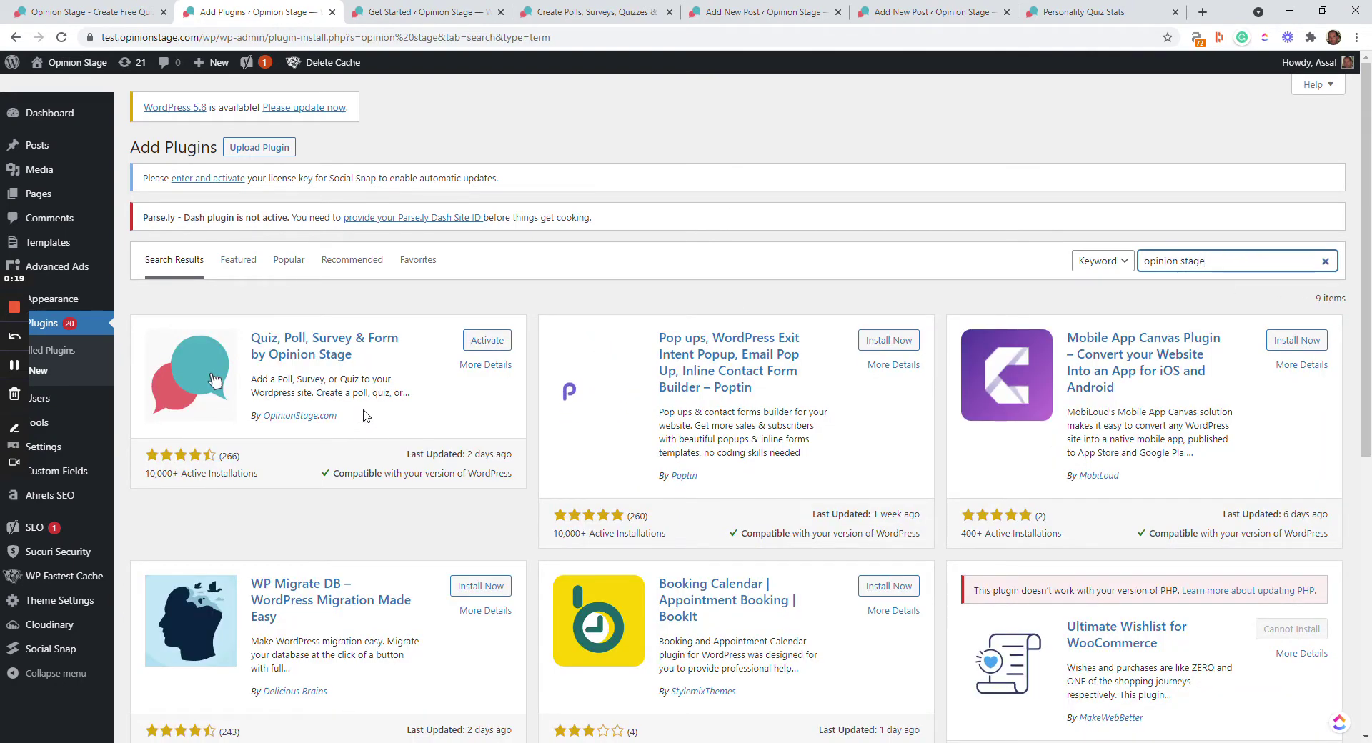
{"action": "left_click", "coordinate": [465, 10]}
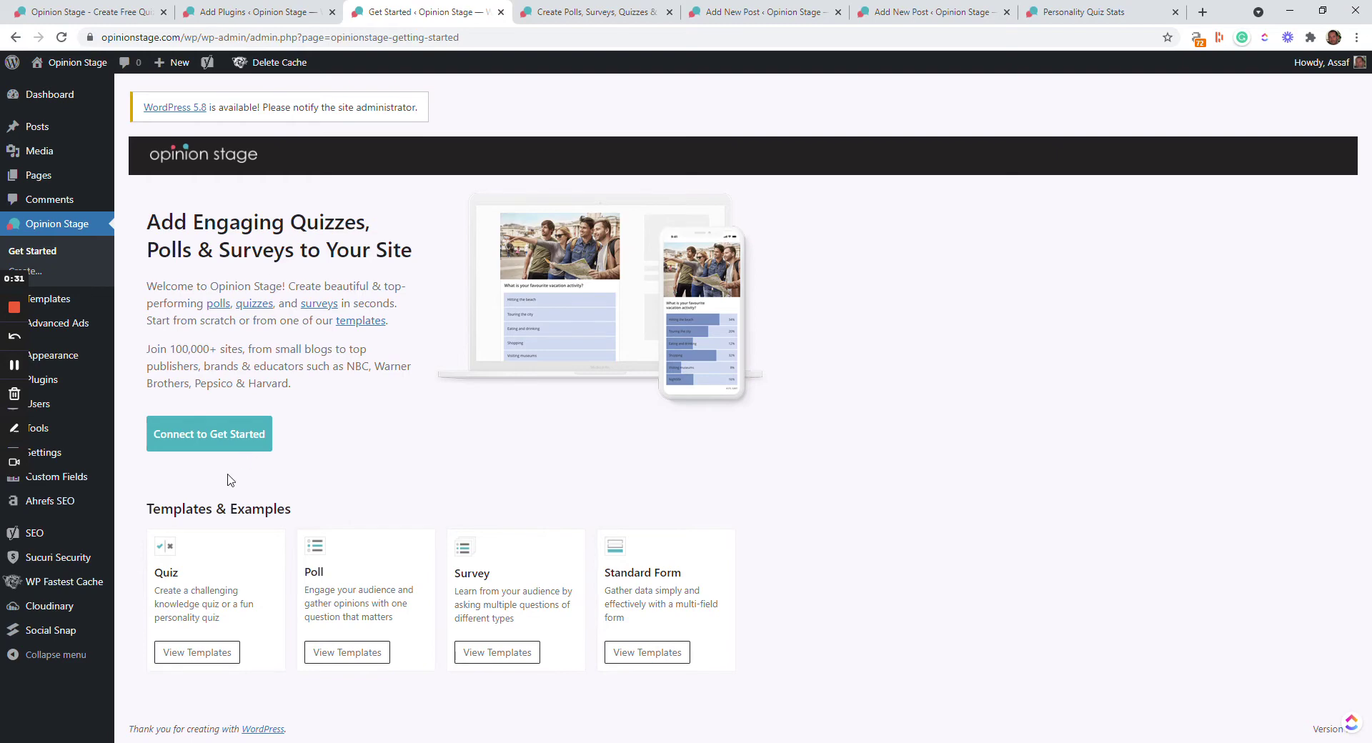
Connect the site to an Opinion Stage account and start creating a new item from My Items.
{"action": "left_click", "coordinate": [229, 447]}
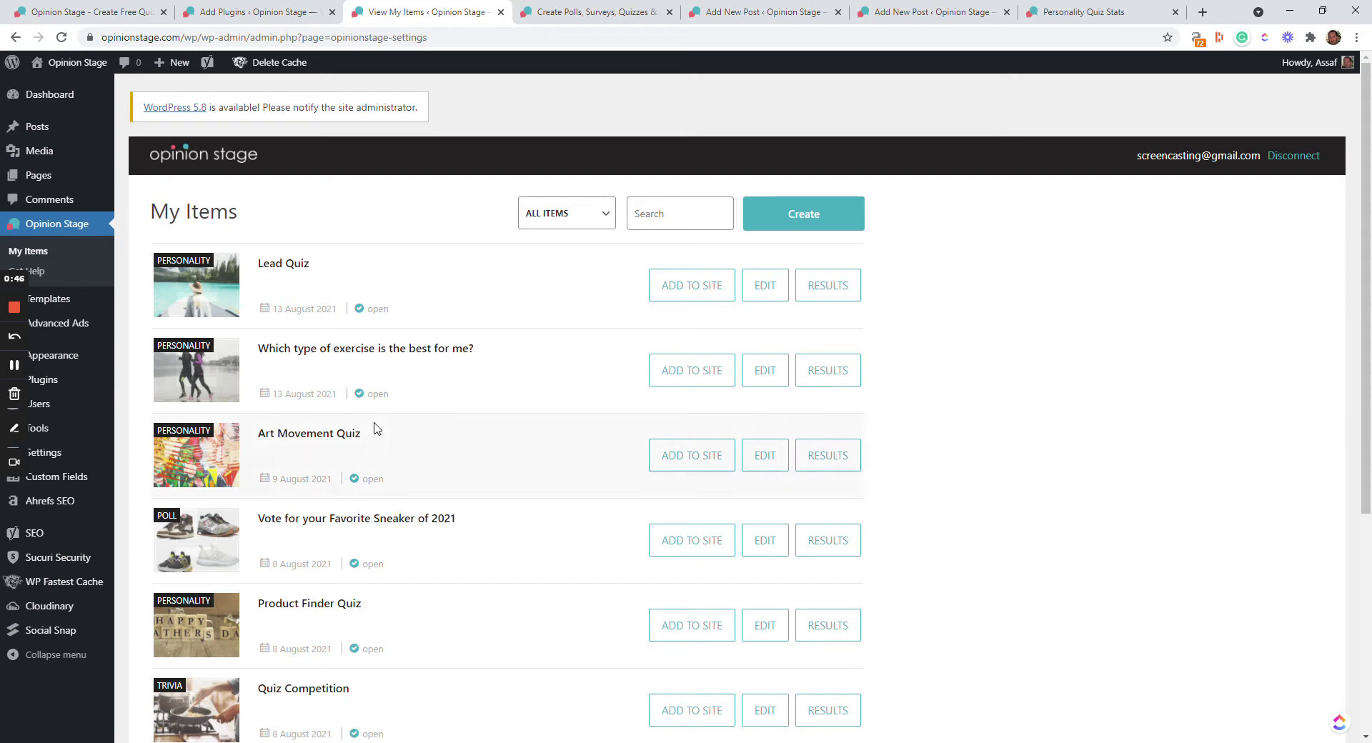
{"action": "left_click", "coordinate": [803, 222]}
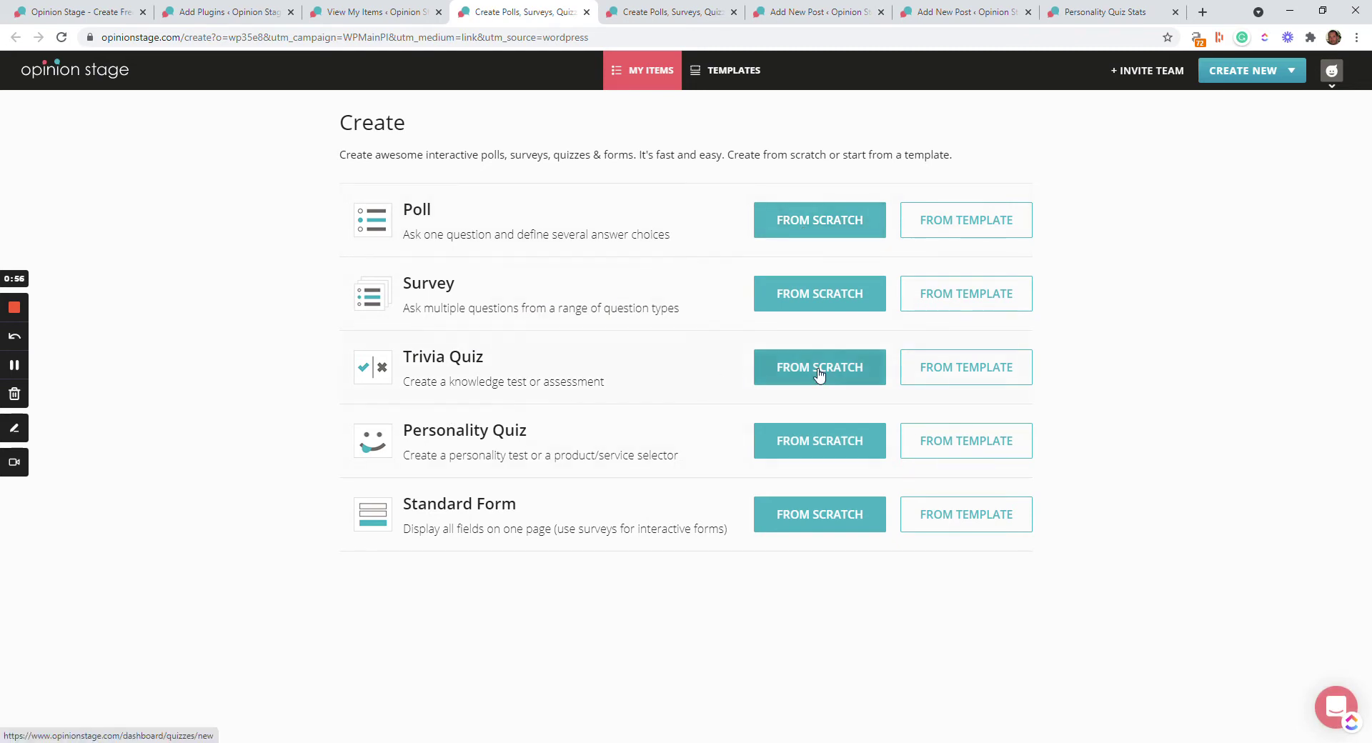
Browse the Trivia Quiz templates, then show the Types of Quizzes template gallery.
{"action": "left_click", "coordinate": [922, 377]}
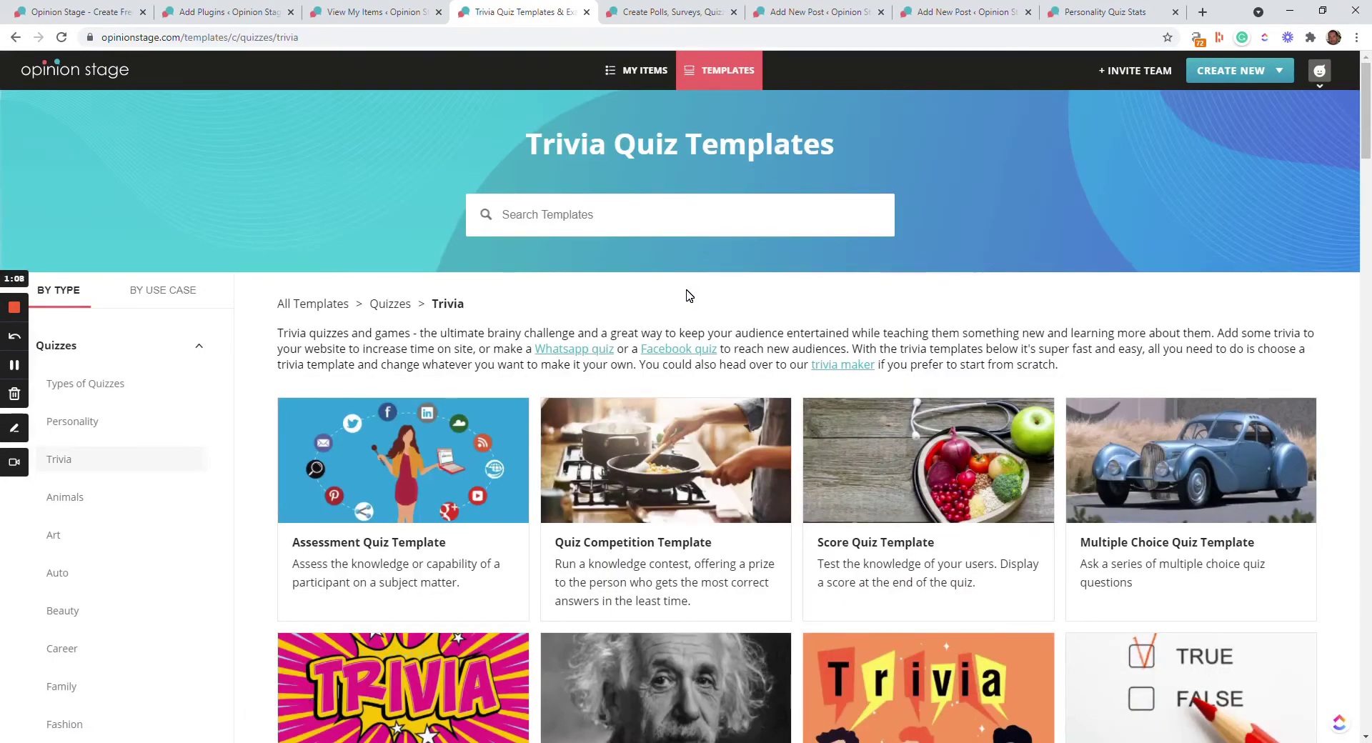
{"action": "left_click", "coordinate": [119, 385]}
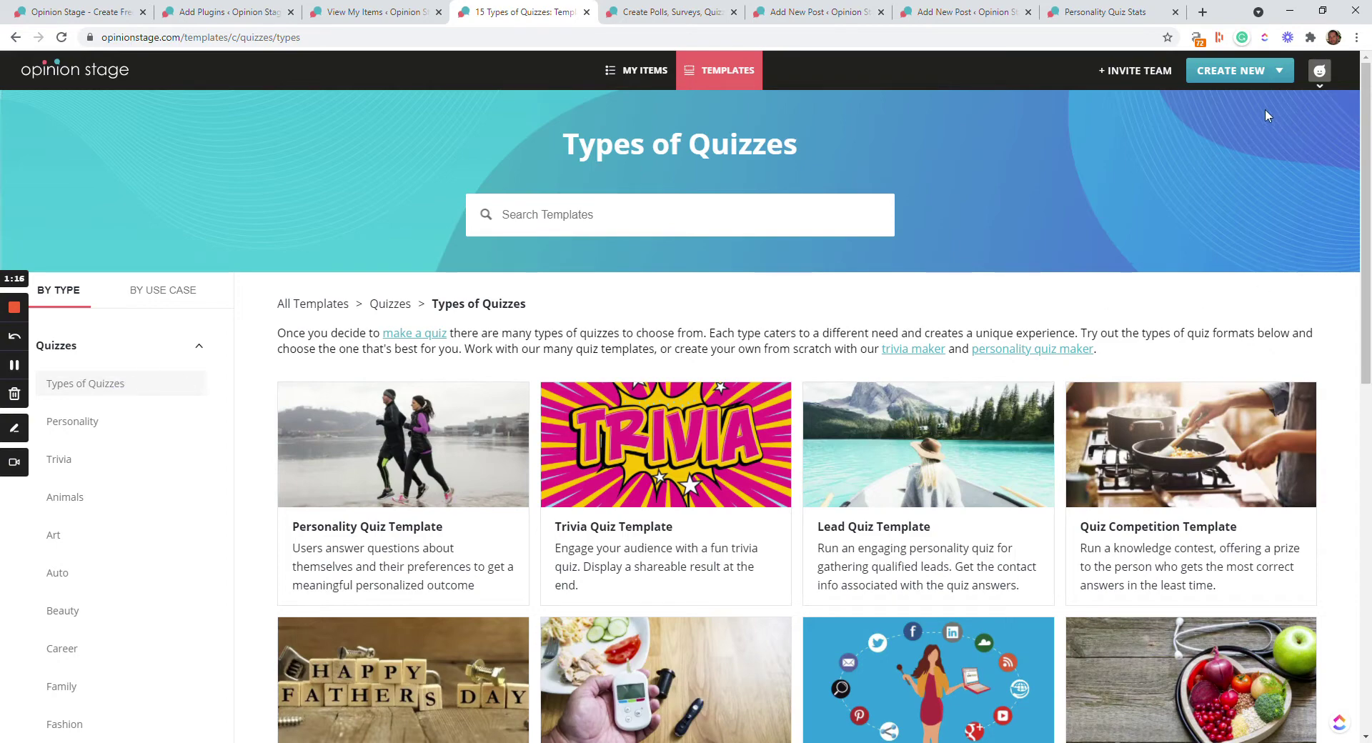
{"action": "mouse_move", "coordinate": [1243, 91]}
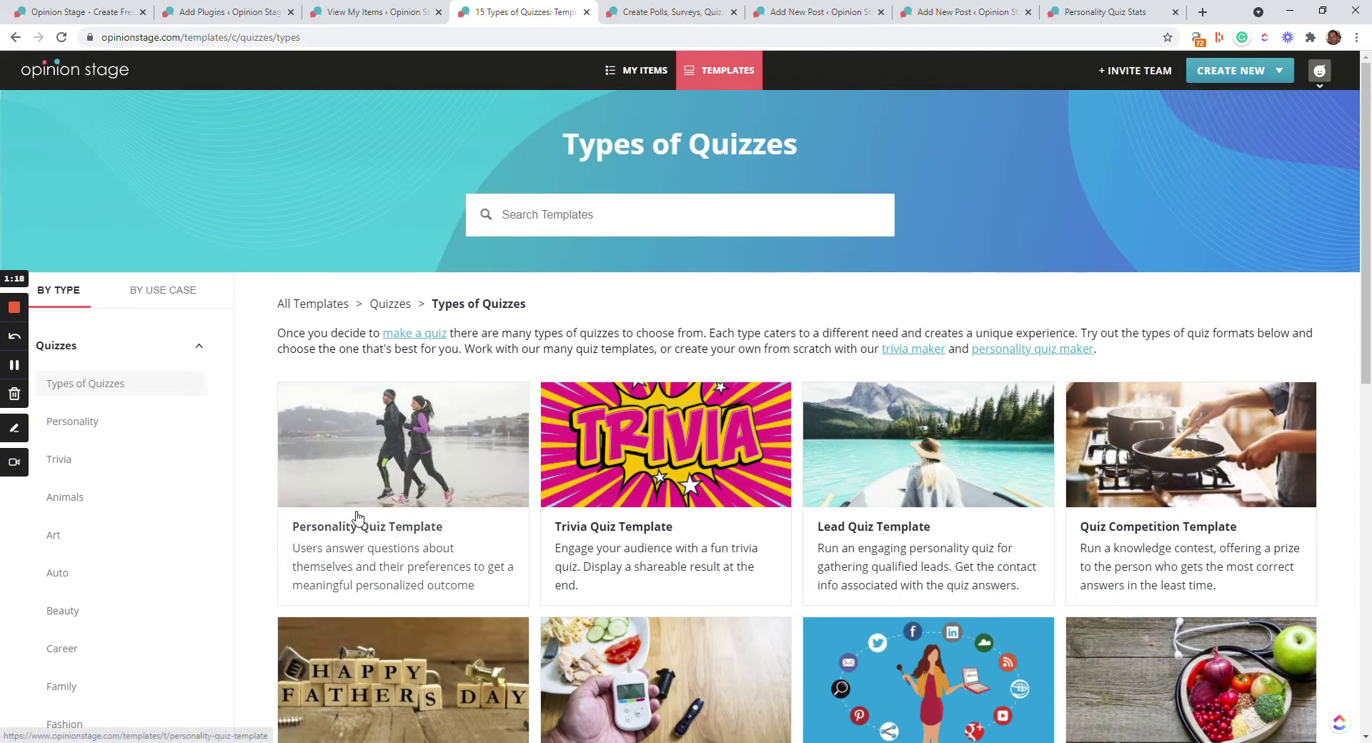
Play the Personality Quiz Template preview: Swimming pool, 31-45, just coffee, No, No.
{"action": "left_click", "coordinate": [381, 467]}
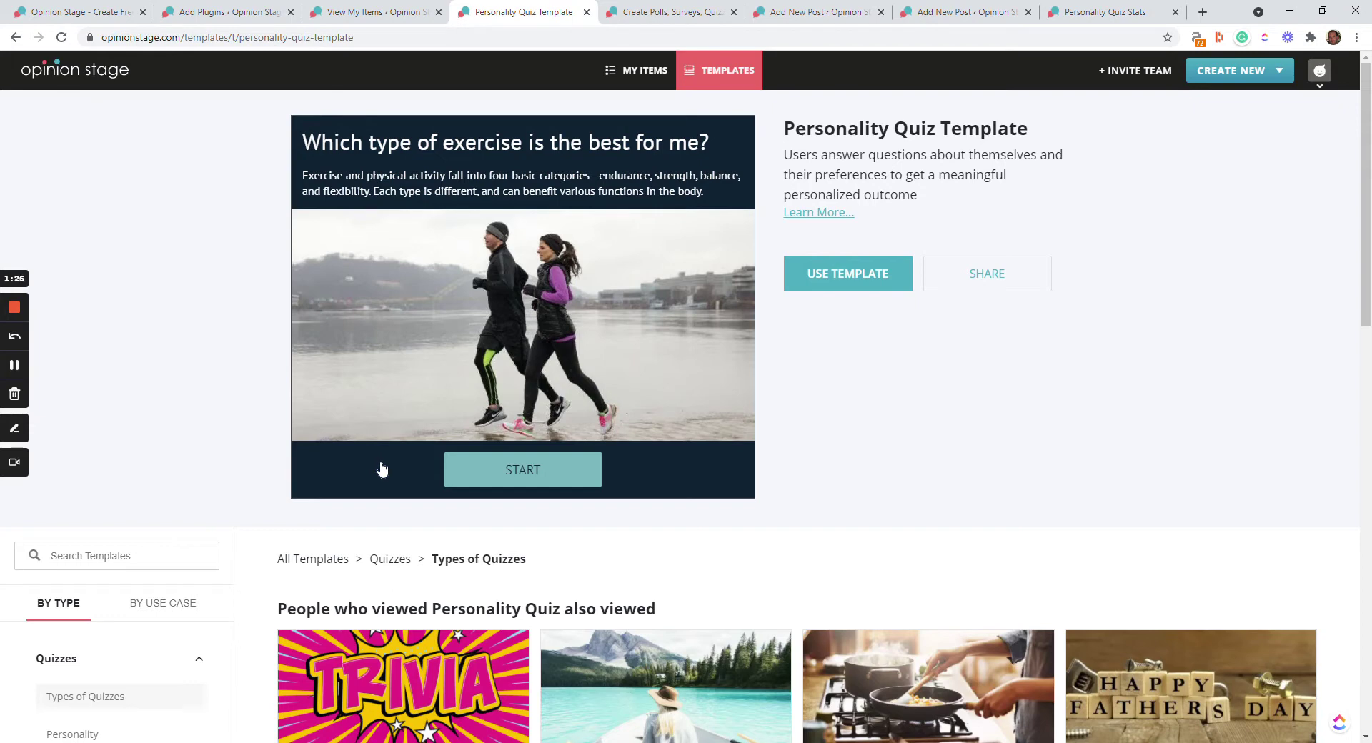
{"action": "left_click", "coordinate": [517, 472]}
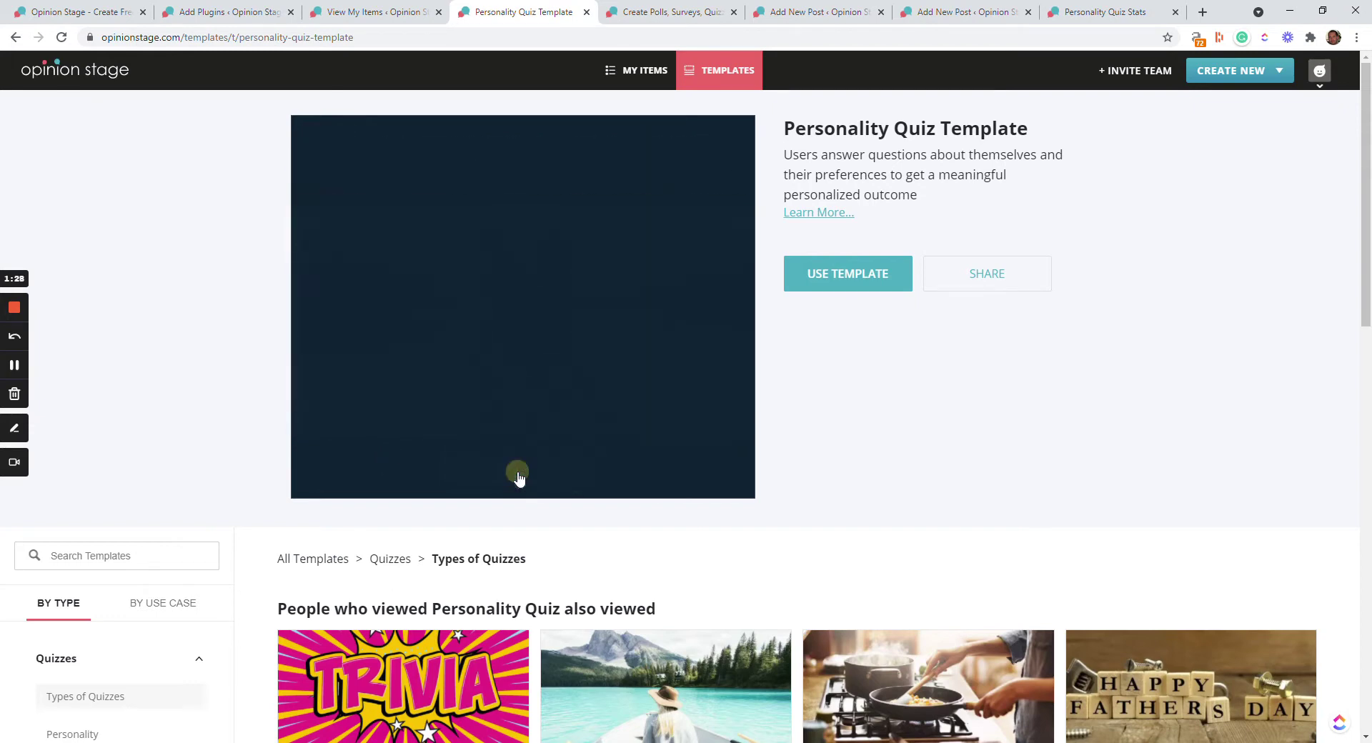
{"action": "left_click", "coordinate": [467, 459]}
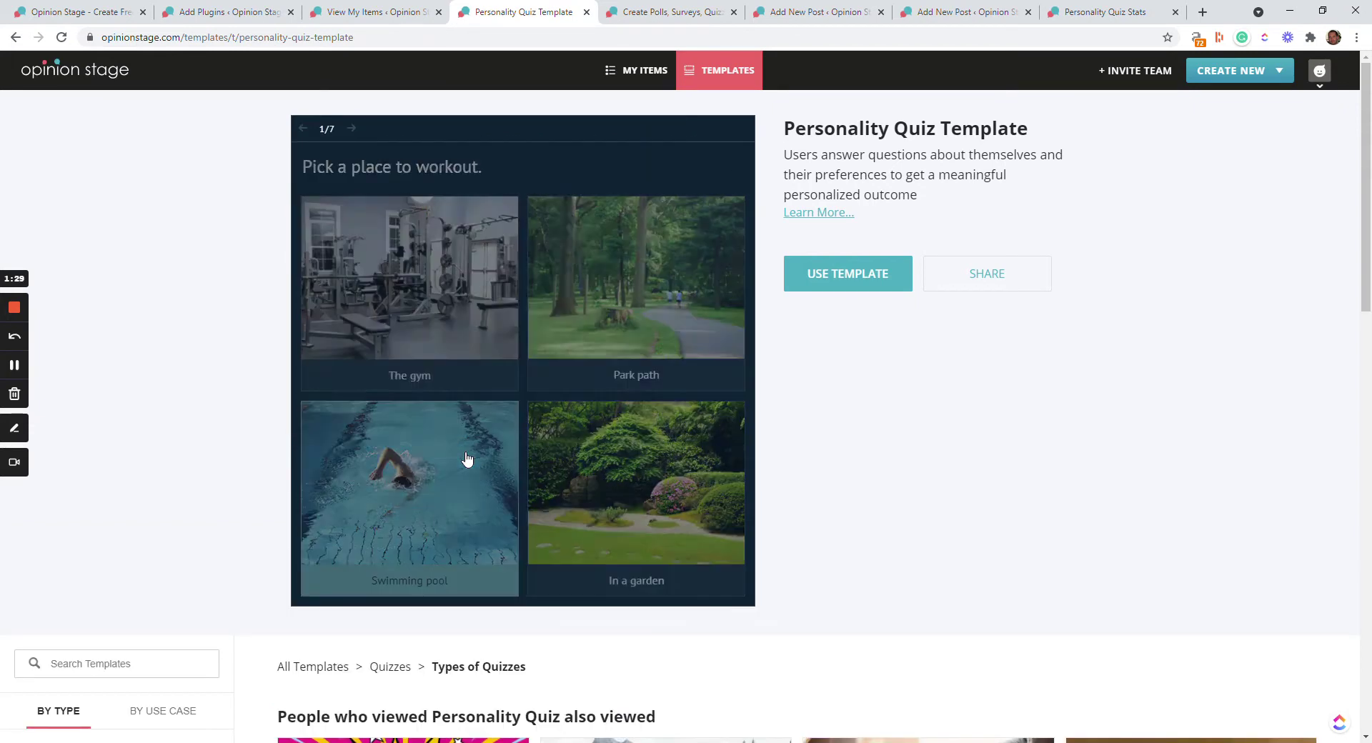
{"action": "left_click", "coordinate": [466, 457]}
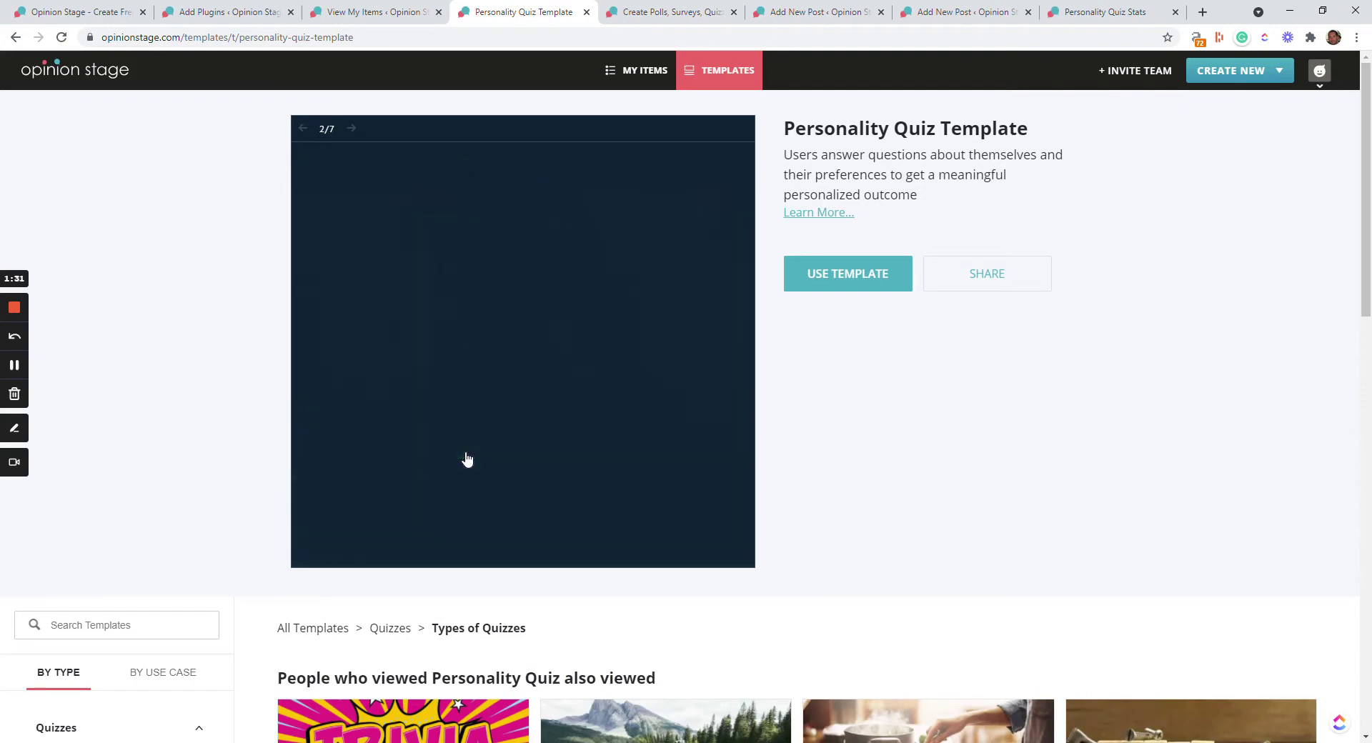
{"action": "left_click", "coordinate": [467, 469]}
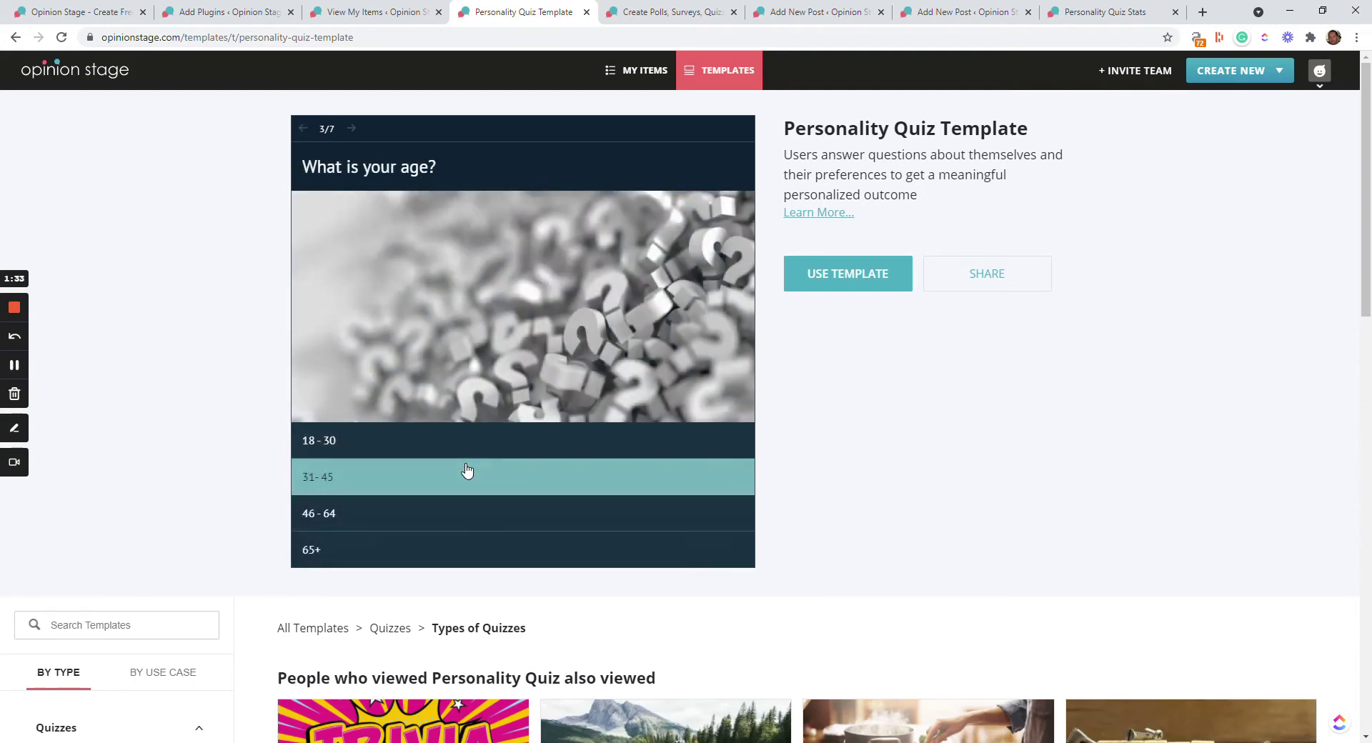
{"action": "left_click", "coordinate": [467, 469]}
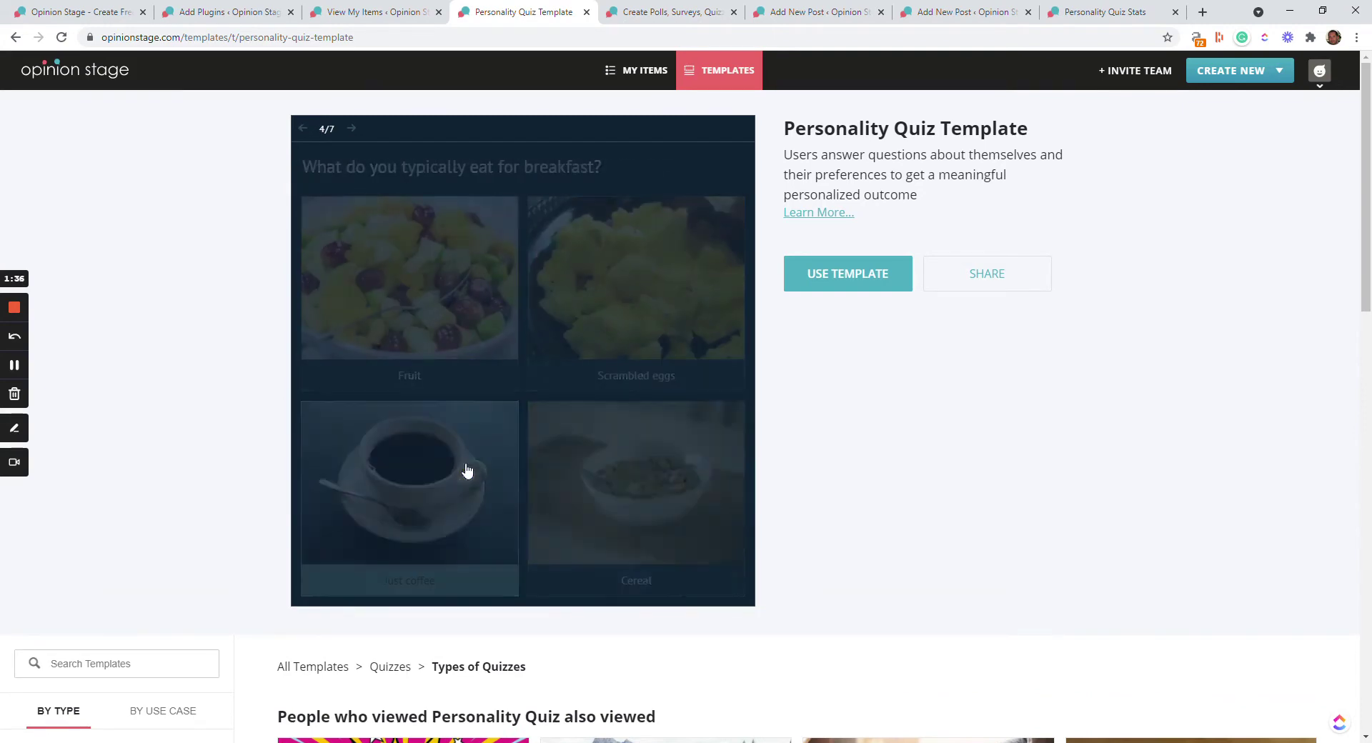
{"action": "left_click", "coordinate": [668, 348]}
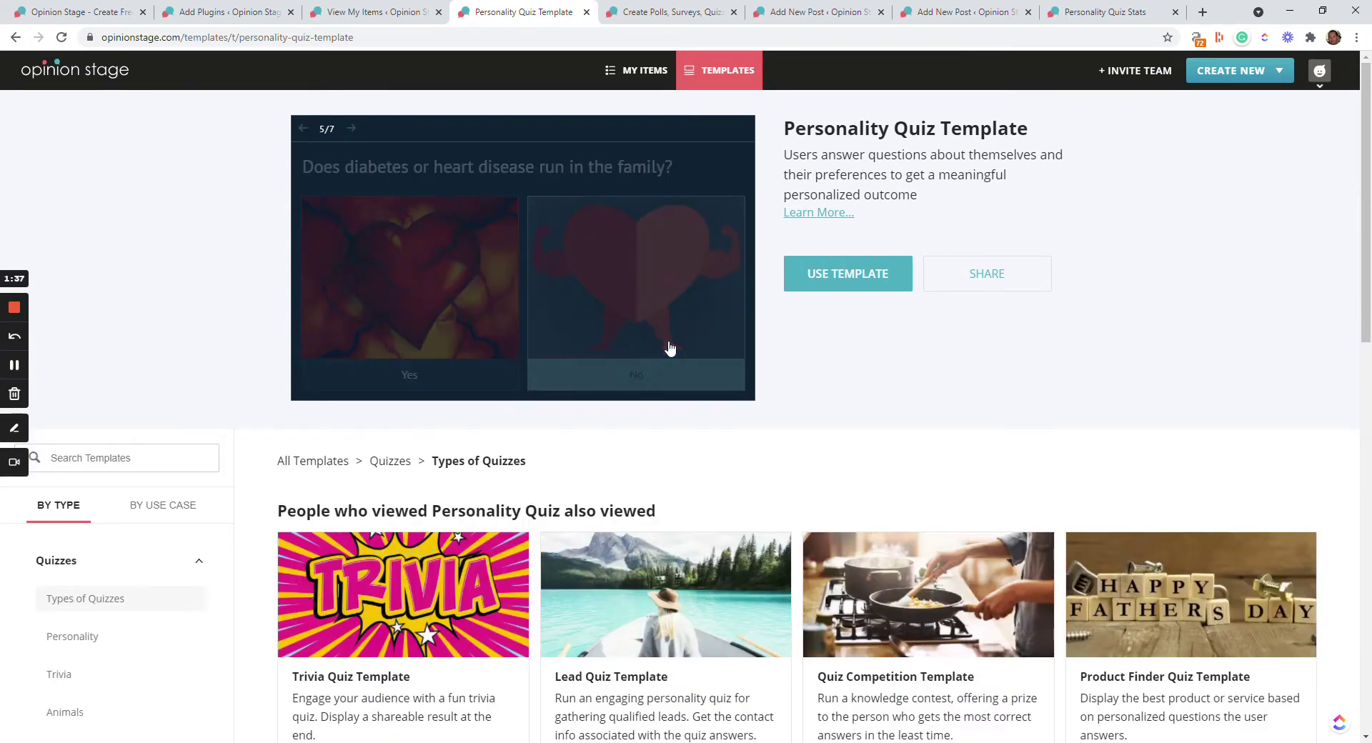
{"action": "left_click", "coordinate": [665, 352]}
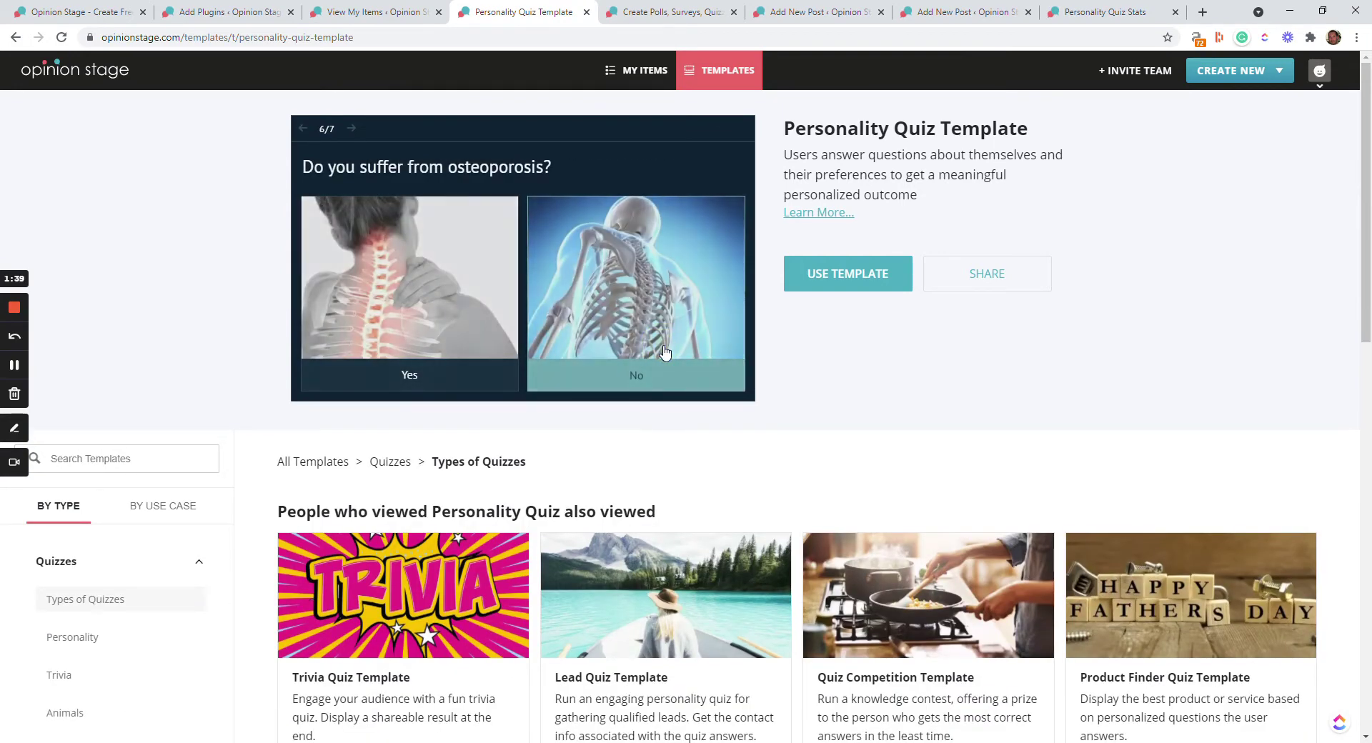
{"action": "left_click", "coordinate": [390, 441]}
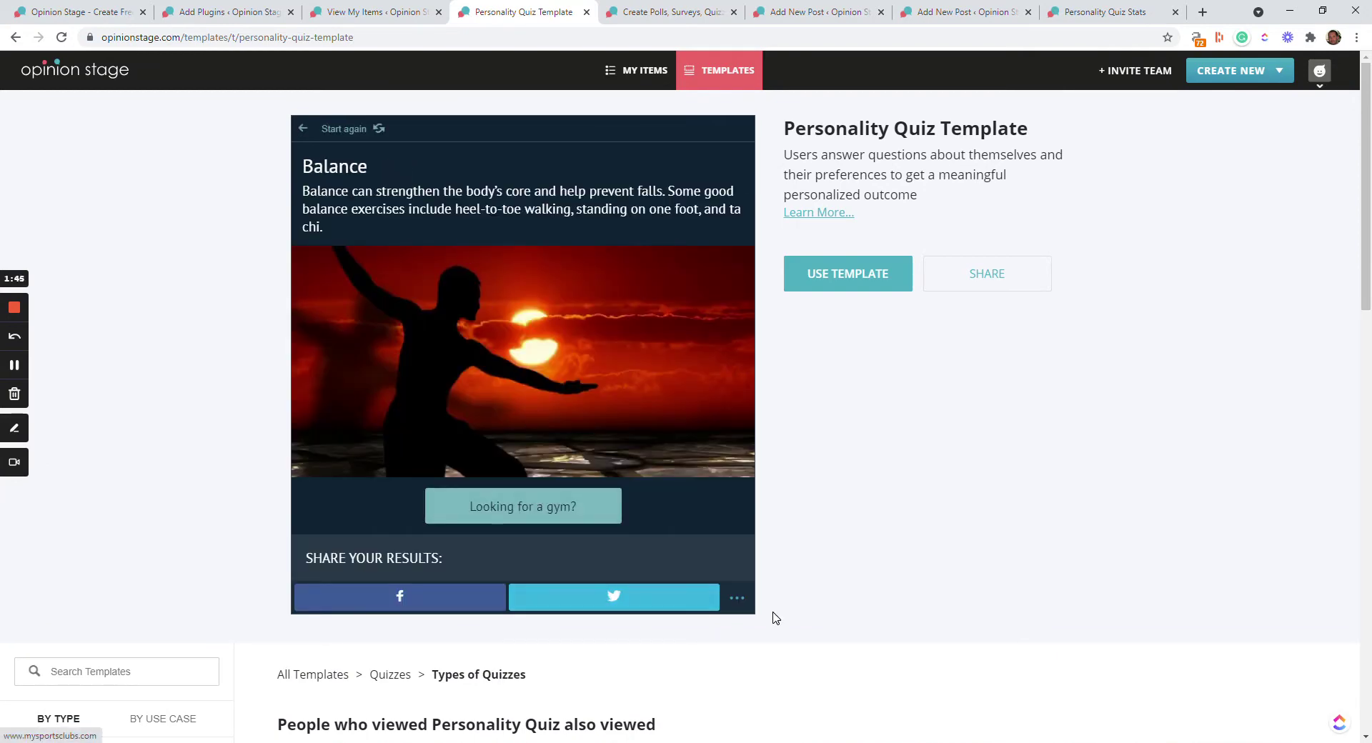
Toggle the extra share options on the Balance result and scroll to related templates.
{"action": "left_click", "coordinate": [735, 602]}
{"action": "left_click", "coordinate": [736, 605]}
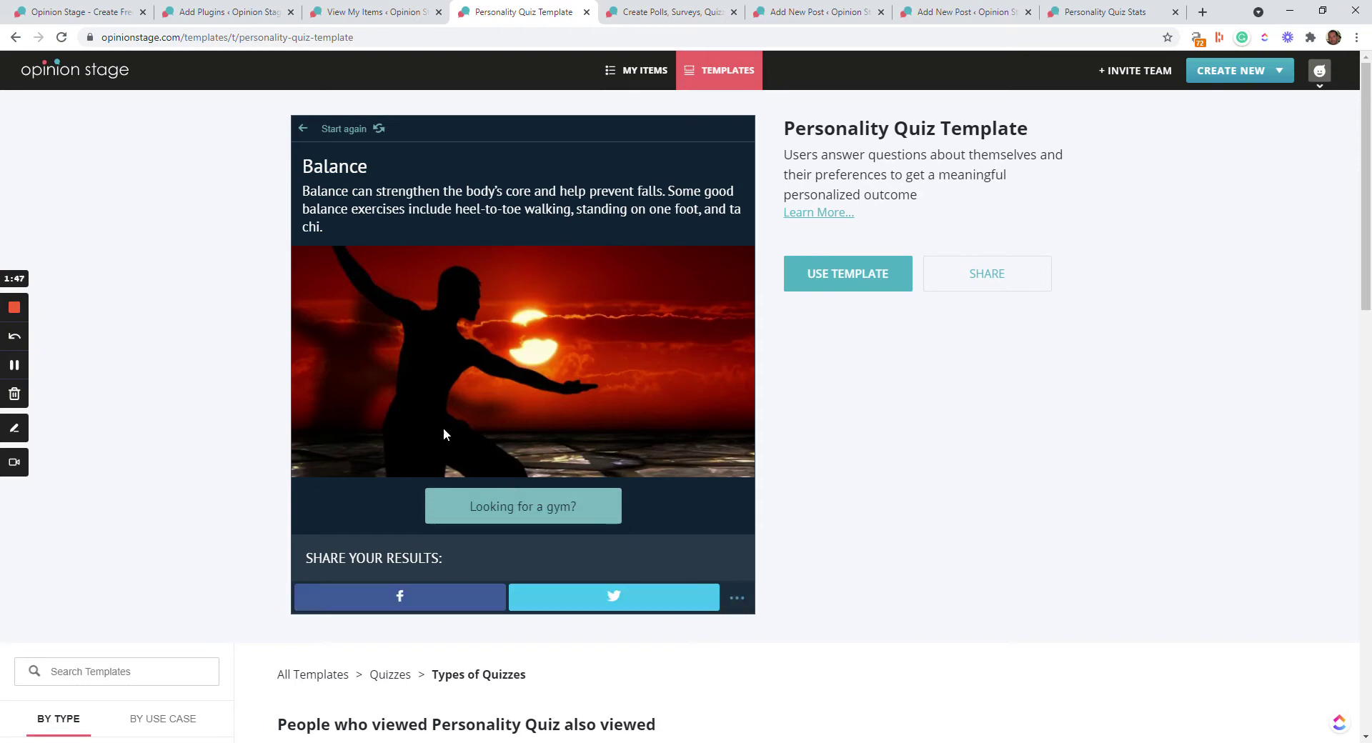
{"action": "scroll", "coordinate": [422, 415], "scroll_direction": "down", "scroll_amount": 7}
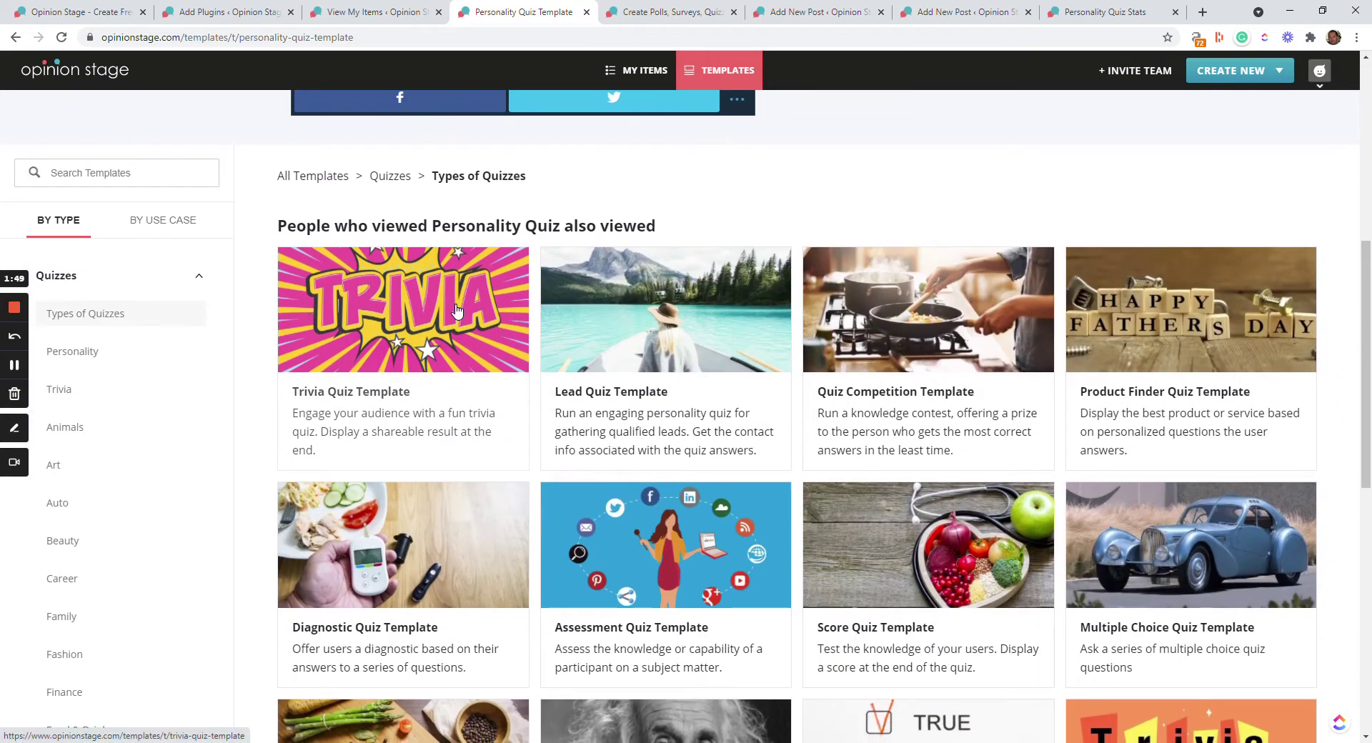
Start the Trivia Quiz Template preview, answering Fox hunting and Apple, and advance to question 3.
{"action": "left_click", "coordinate": [458, 309]}
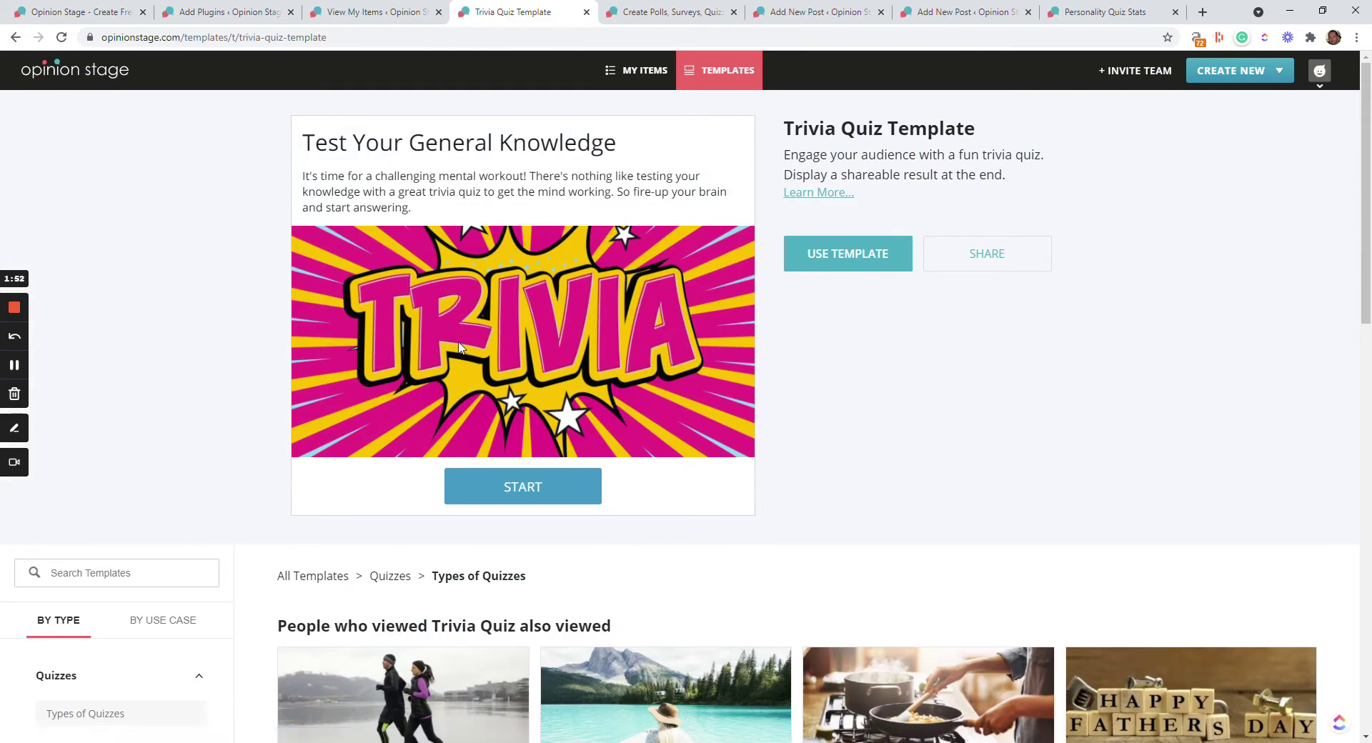
{"action": "left_click", "coordinate": [509, 486]}
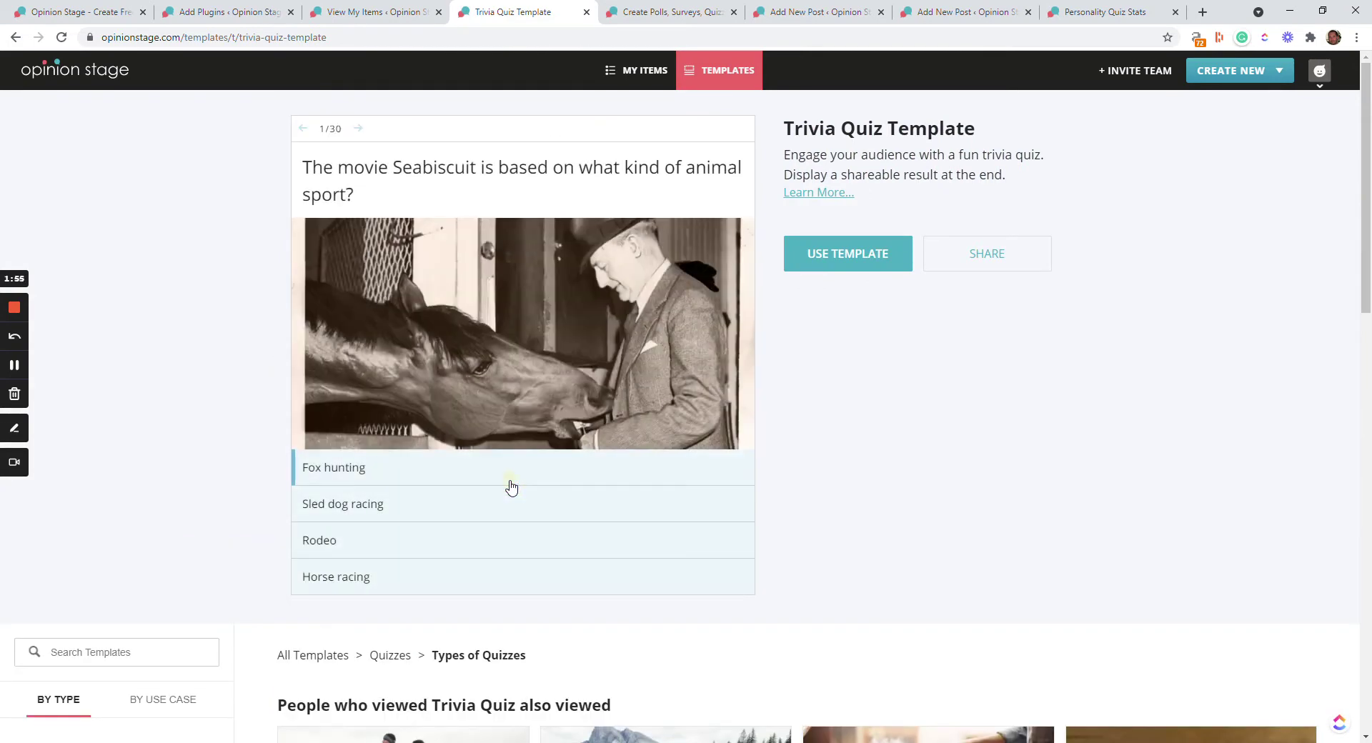
{"action": "left_click", "coordinate": [510, 482]}
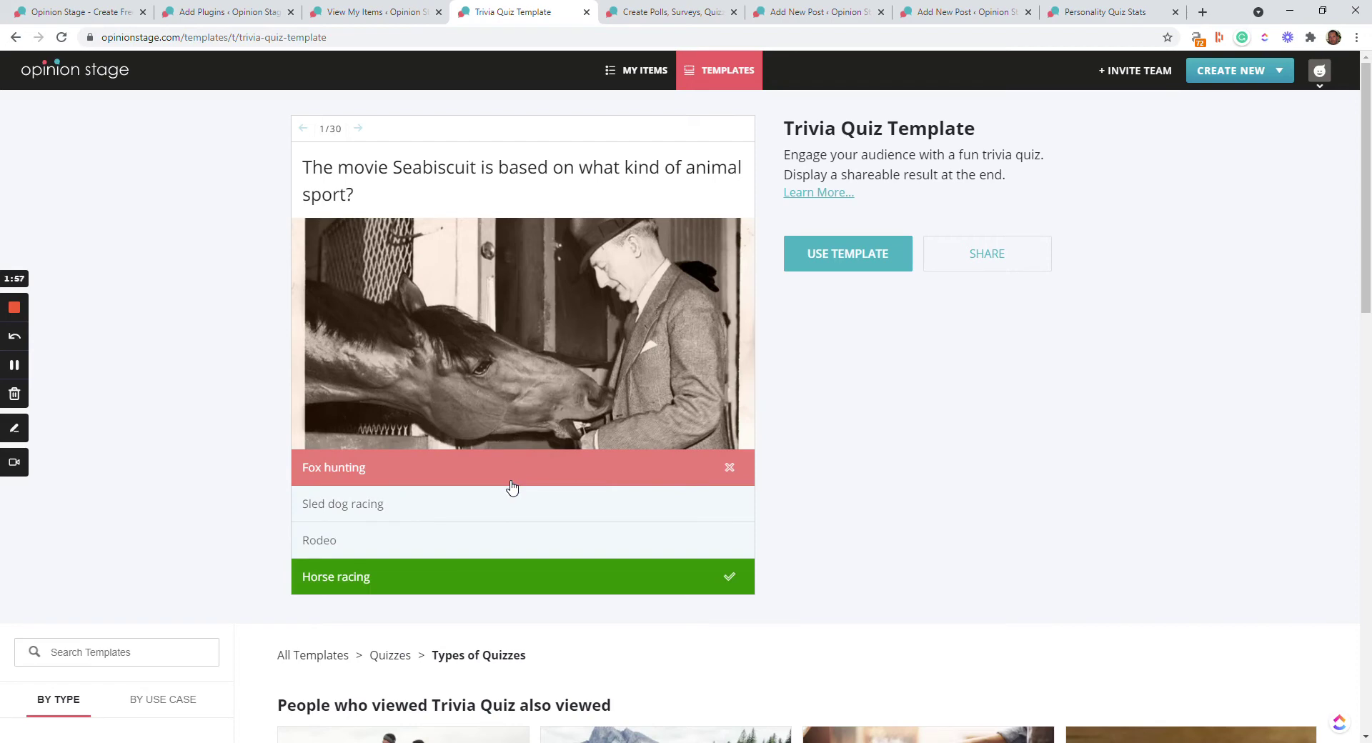
{"action": "left_click", "coordinate": [500, 522]}
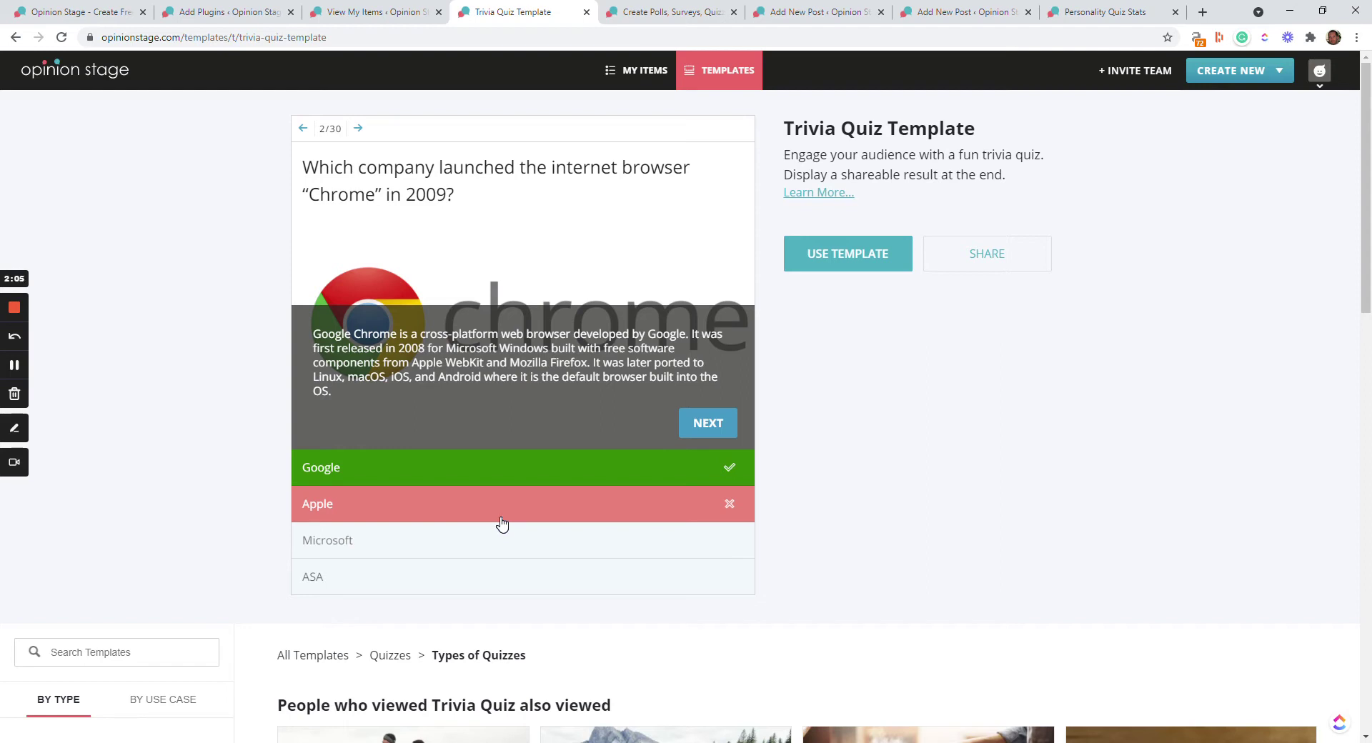
{"action": "left_click", "coordinate": [697, 421]}
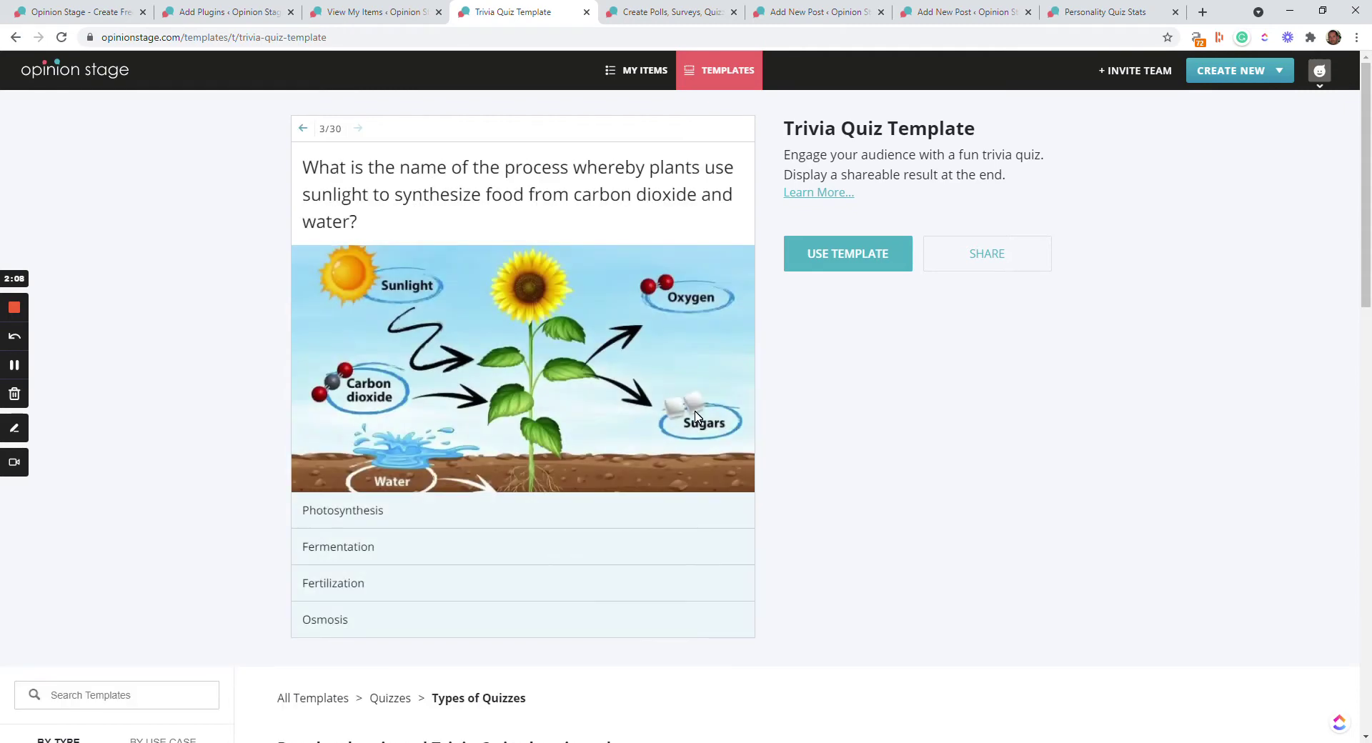
{"action": "scroll", "coordinate": [598, 550], "scroll_direction": "down", "scroll_amount": 4}
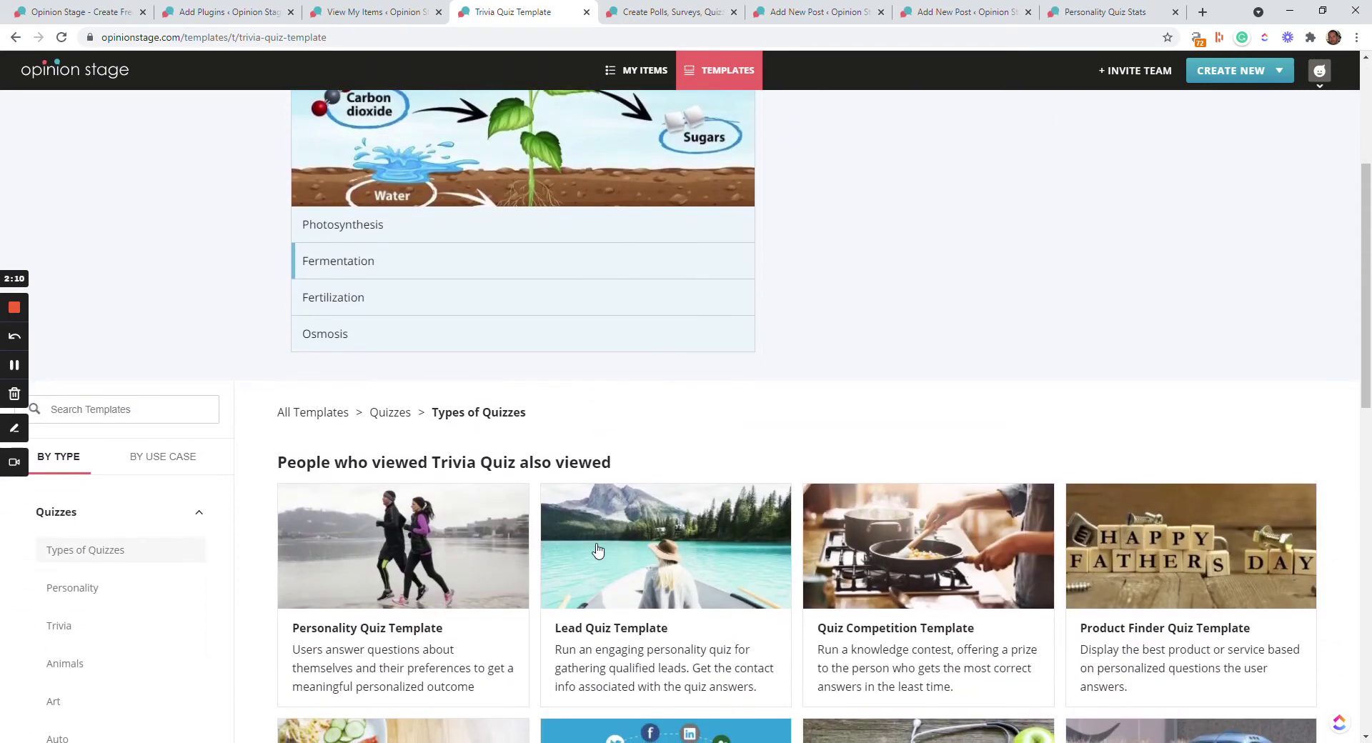
Play the Lead Quiz preview: Brunch with friends, Fruit and granola, Delicious, Hiking, Nervous, and more.
{"action": "left_click", "coordinate": [663, 553]}
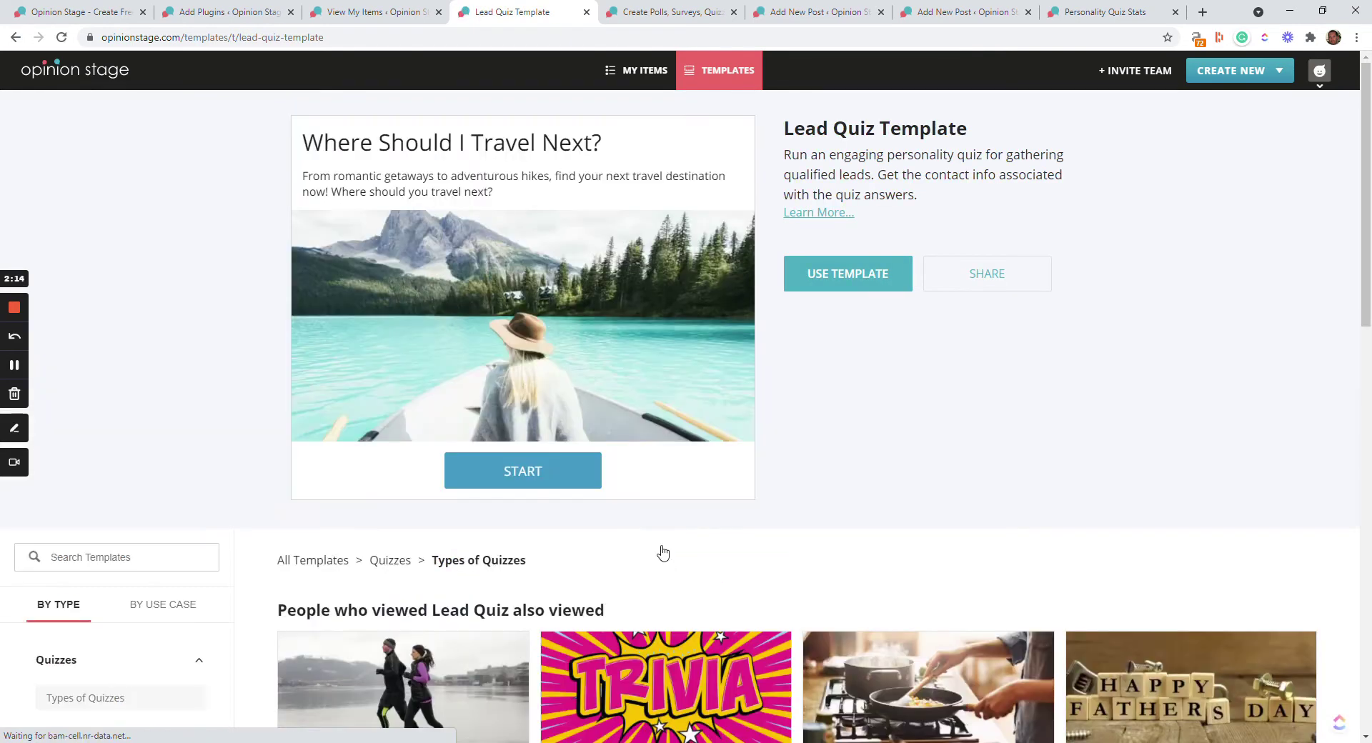
{"action": "left_click", "coordinate": [535, 478]}
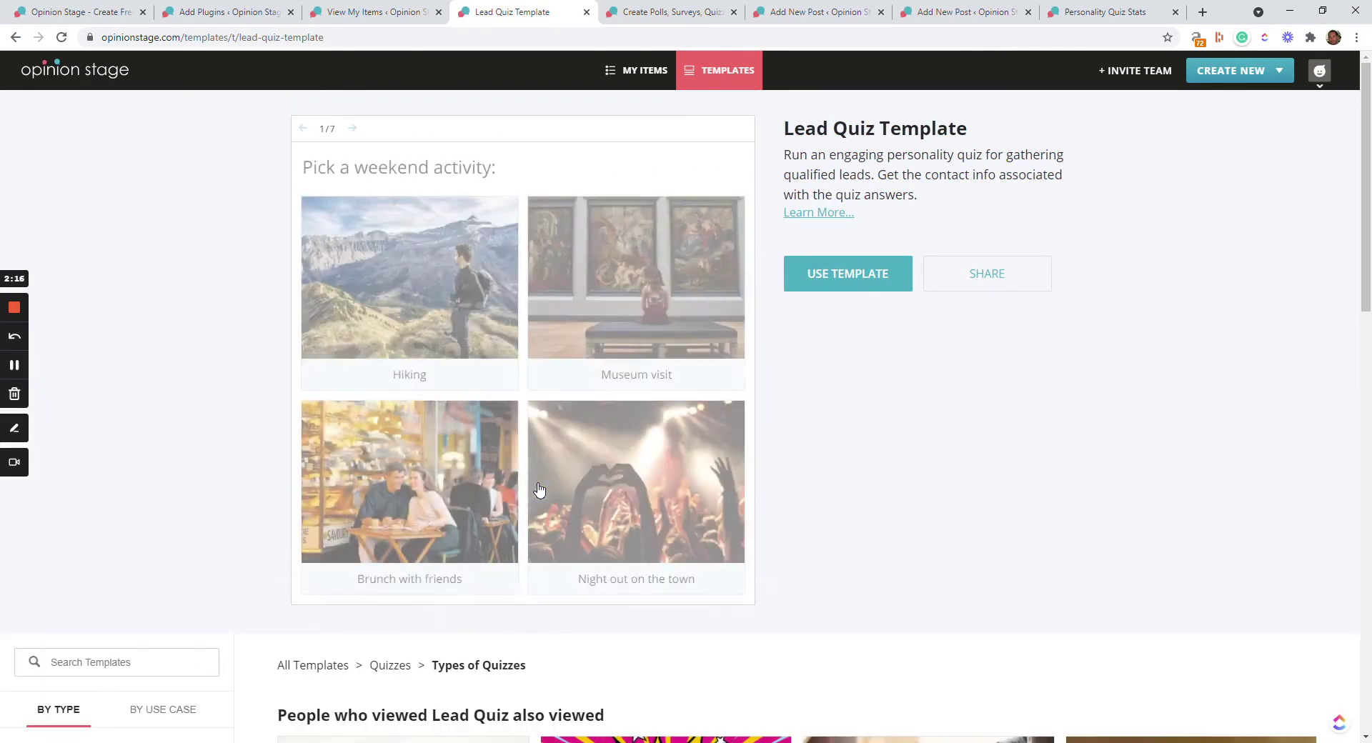
{"action": "left_click", "coordinate": [430, 484]}
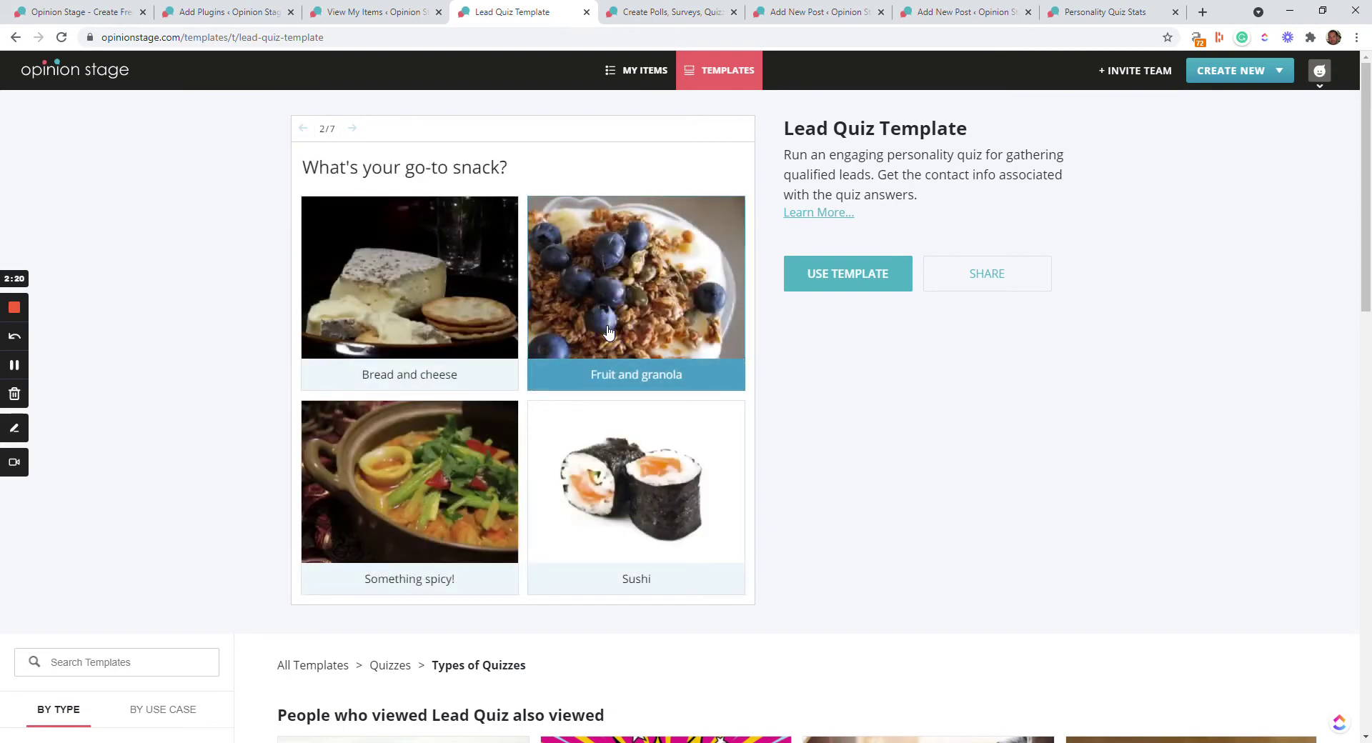
{"action": "left_click", "coordinate": [608, 331]}
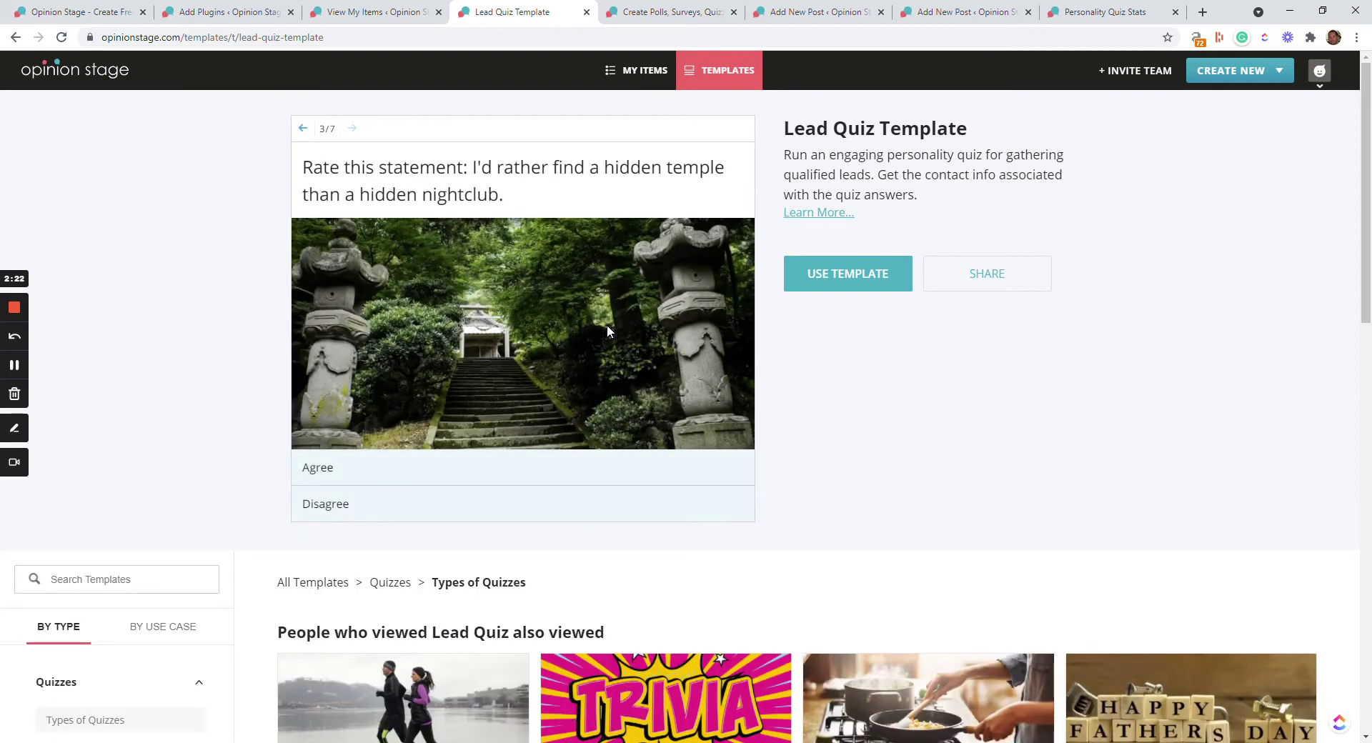
{"action": "left_click", "coordinate": [535, 468]}
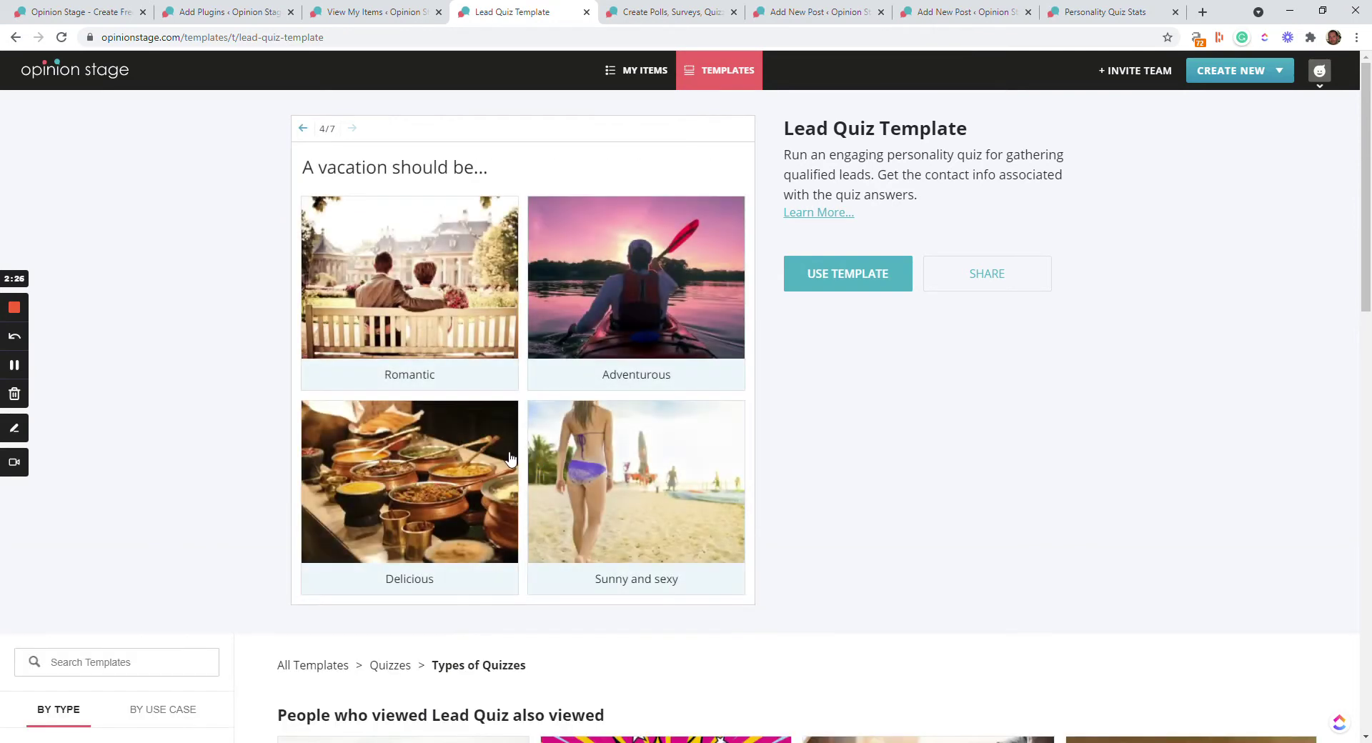
{"action": "left_click", "coordinate": [505, 454]}
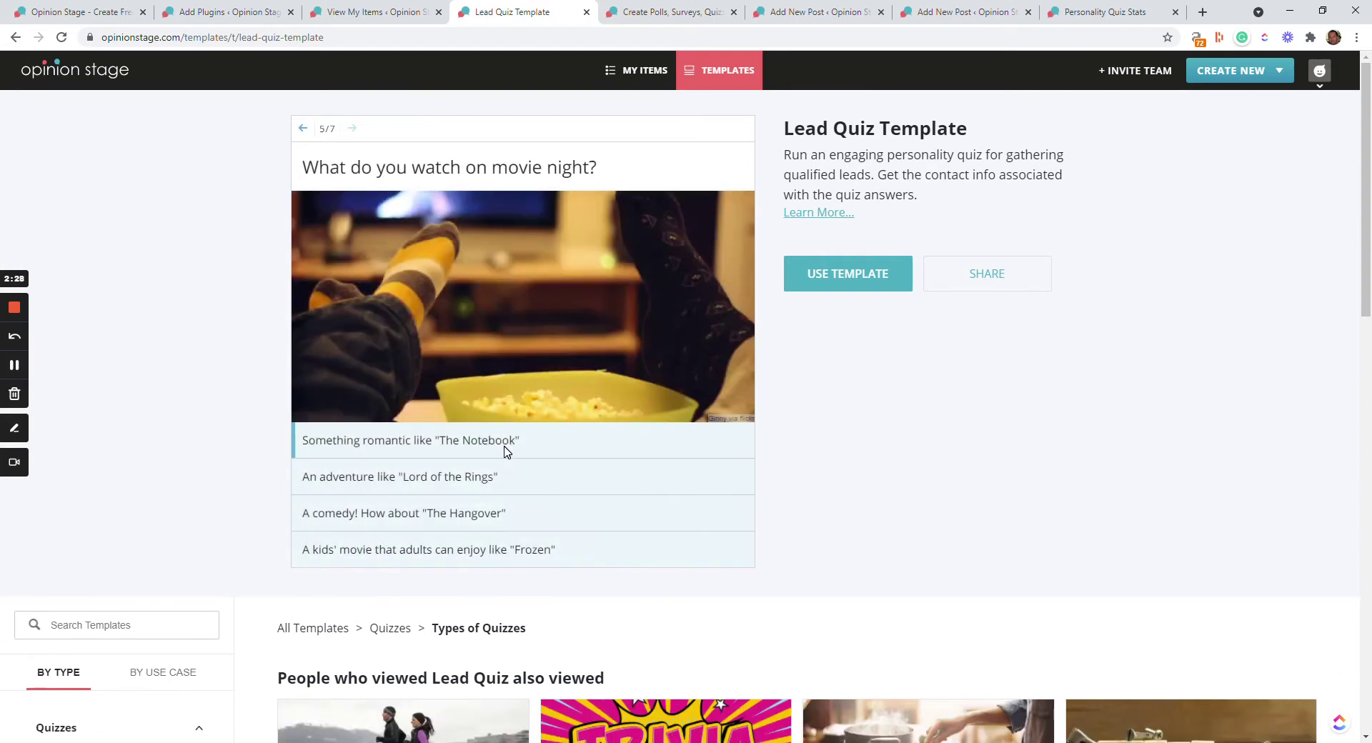
{"action": "left_click", "coordinate": [504, 451]}
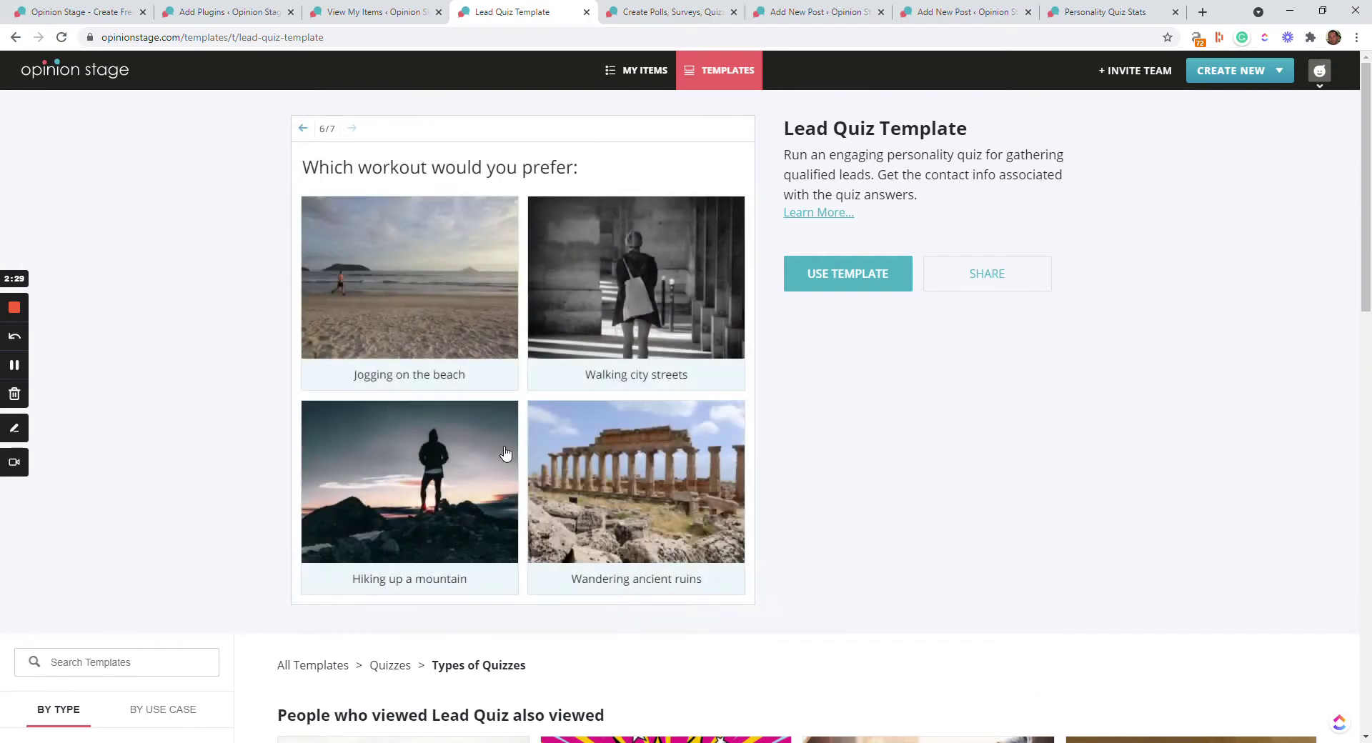
{"action": "left_click", "coordinate": [505, 451]}
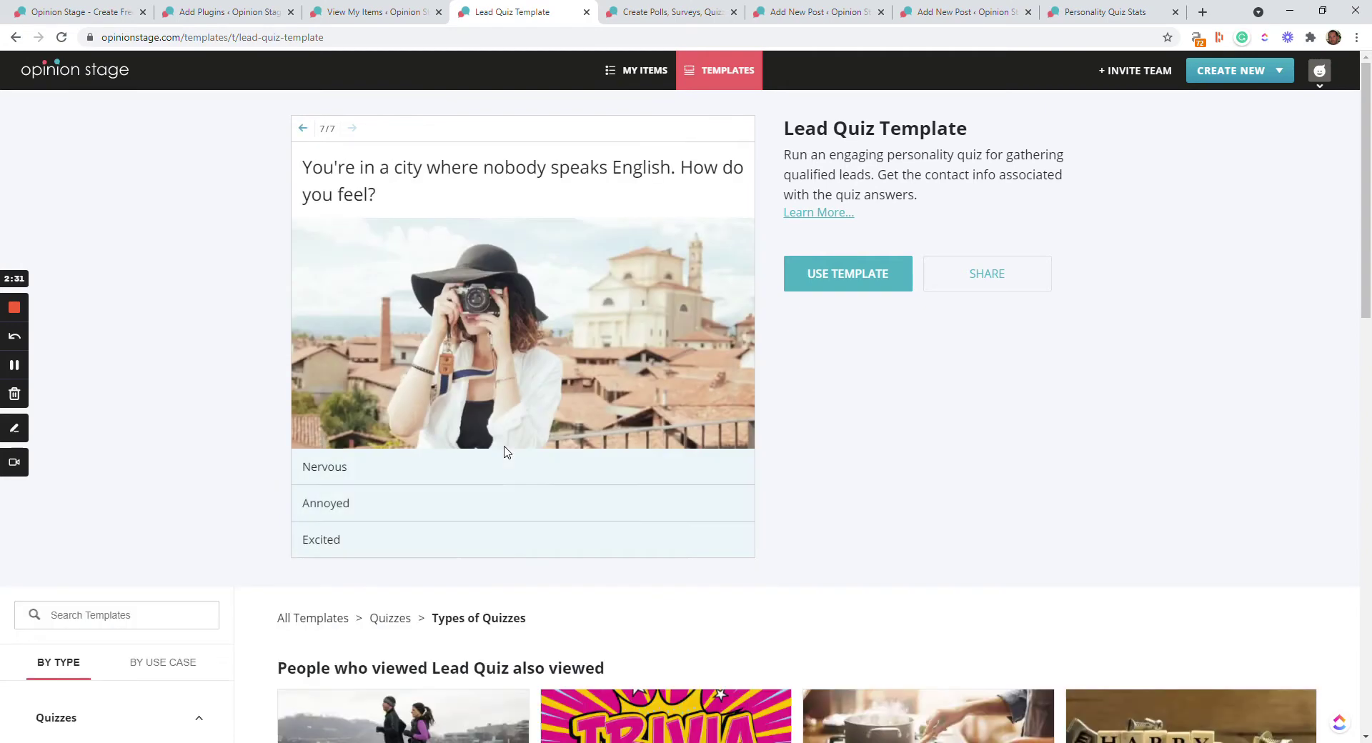
{"action": "left_click", "coordinate": [505, 465]}
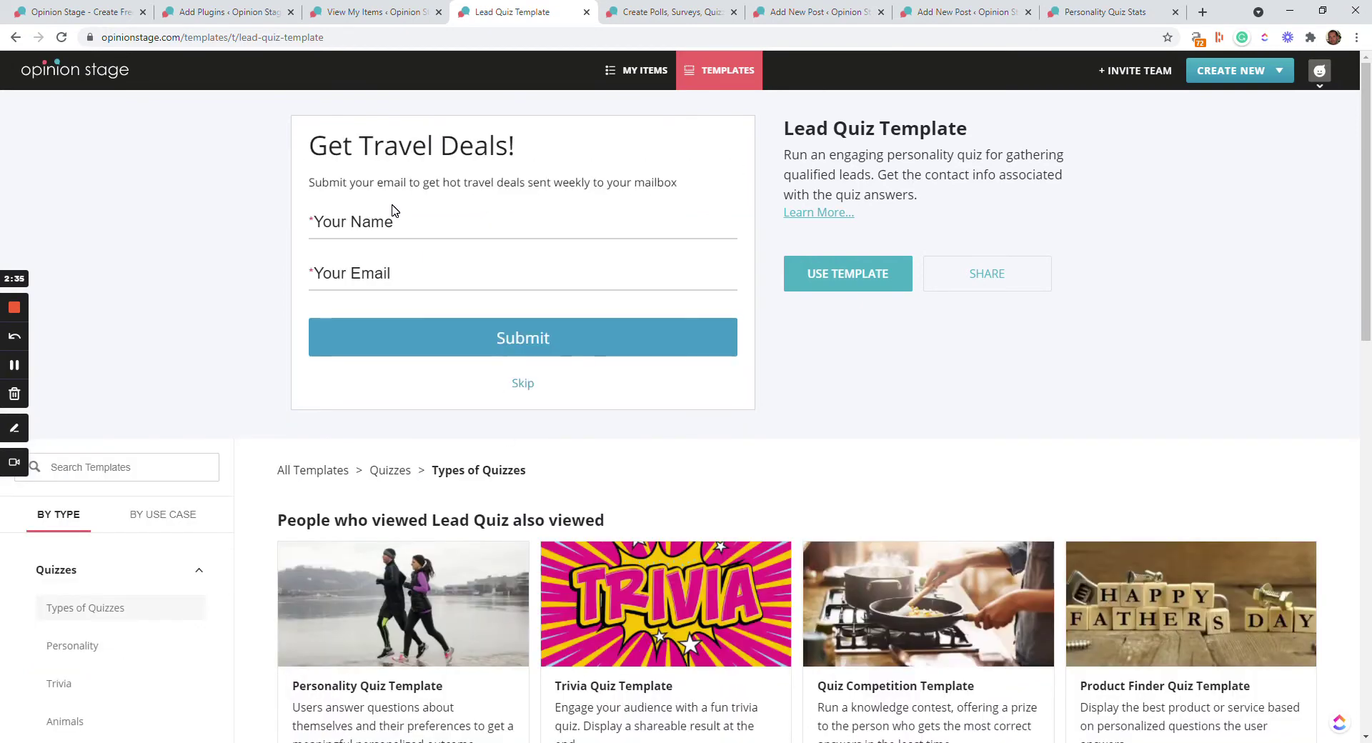
Submit a test name and email in the lead form to reach the 'We Recommend Peru' result.
{"action": "left_click", "coordinate": [522, 221]}
{"action": "type", "text": "test"}
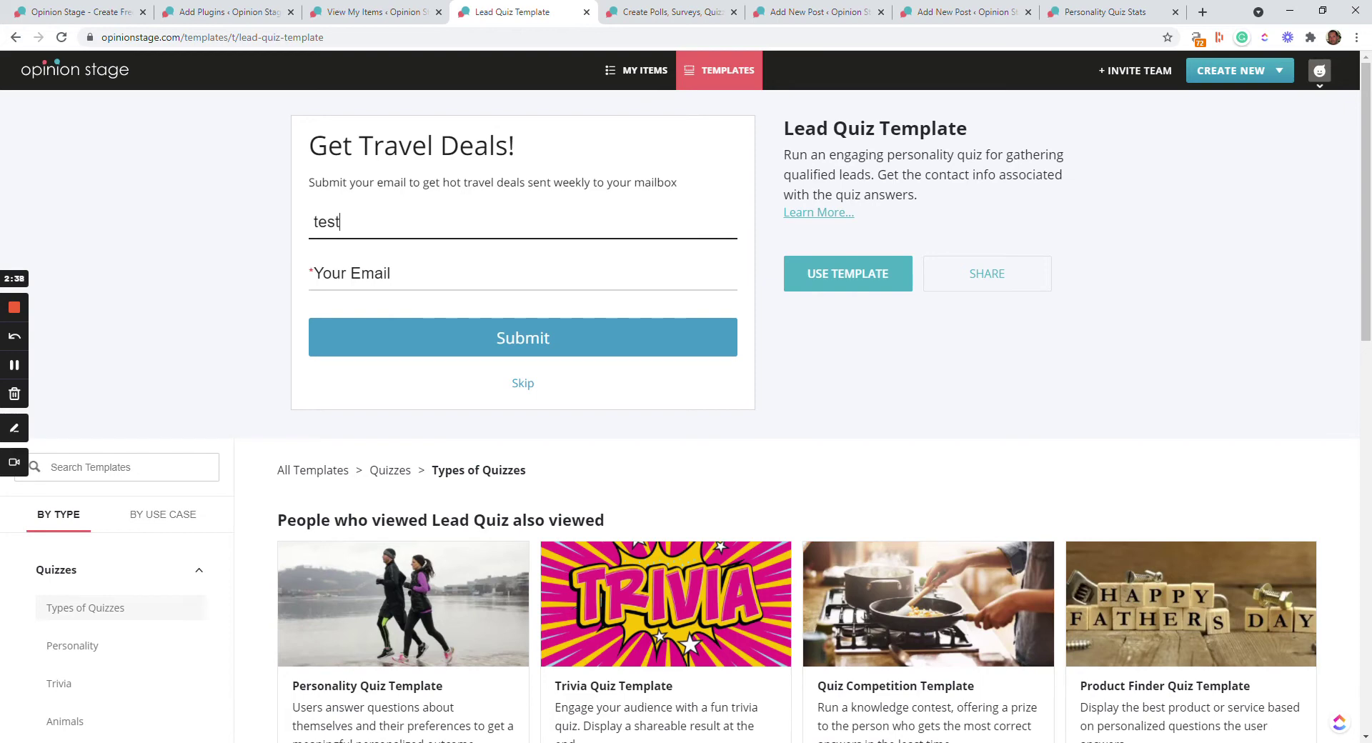
{"action": "key", "text": "Tab"}
{"action": "type", "text": "test@gmail.com"}
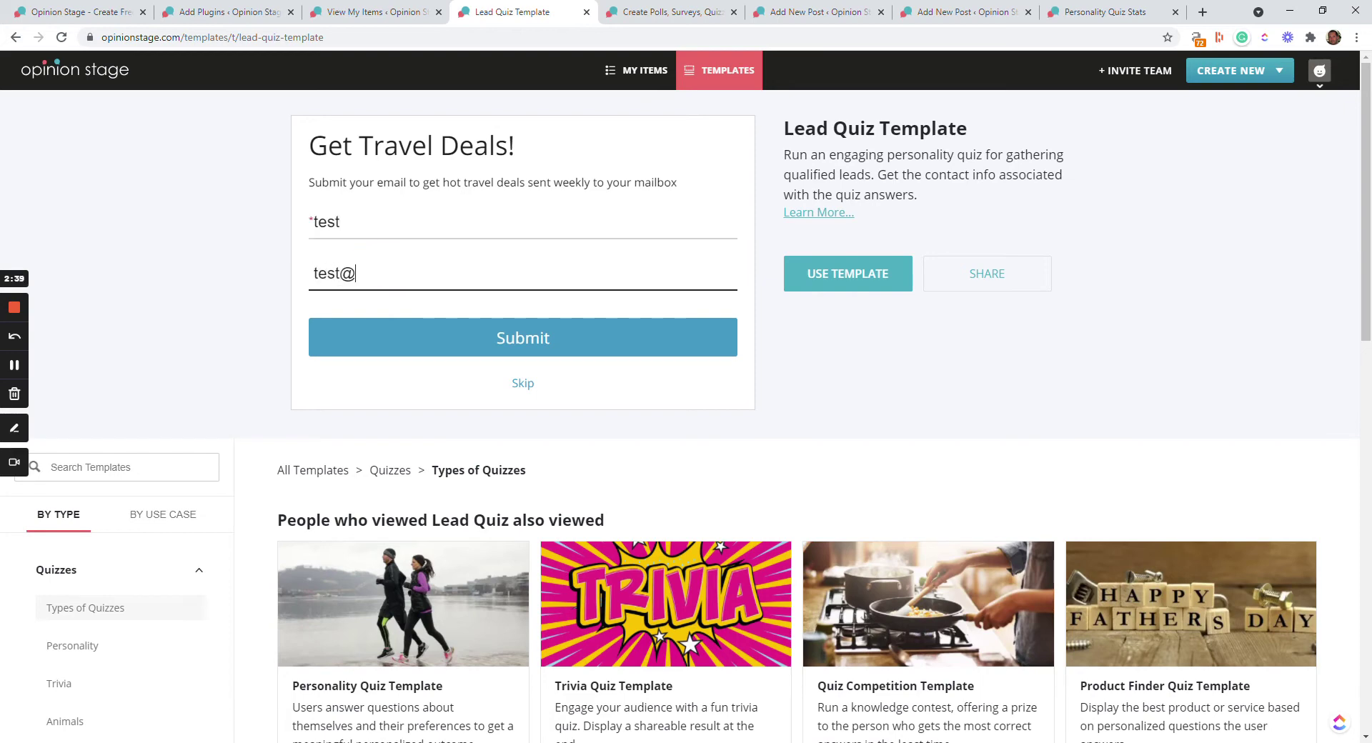
{"action": "left_click", "coordinate": [518, 350]}
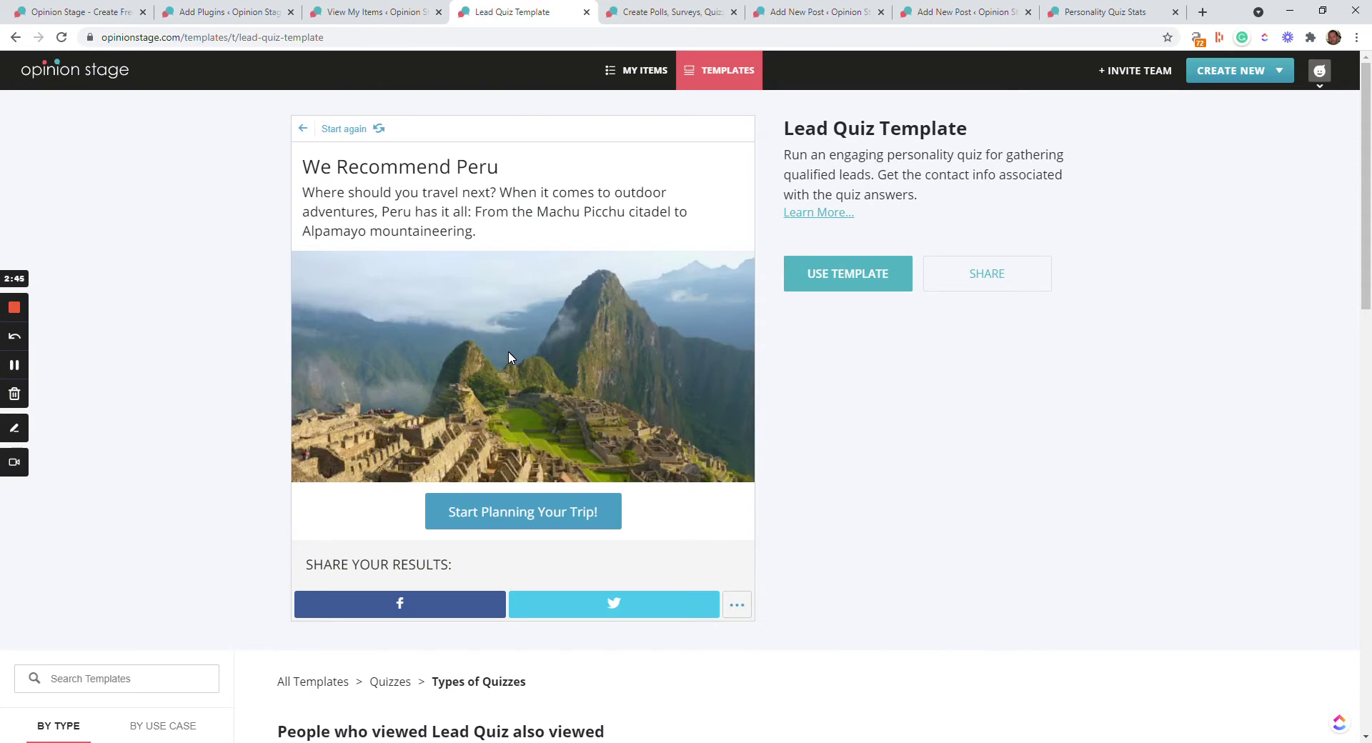
{"action": "scroll", "coordinate": [512, 355], "scroll_direction": "down", "scroll_amount": 6}
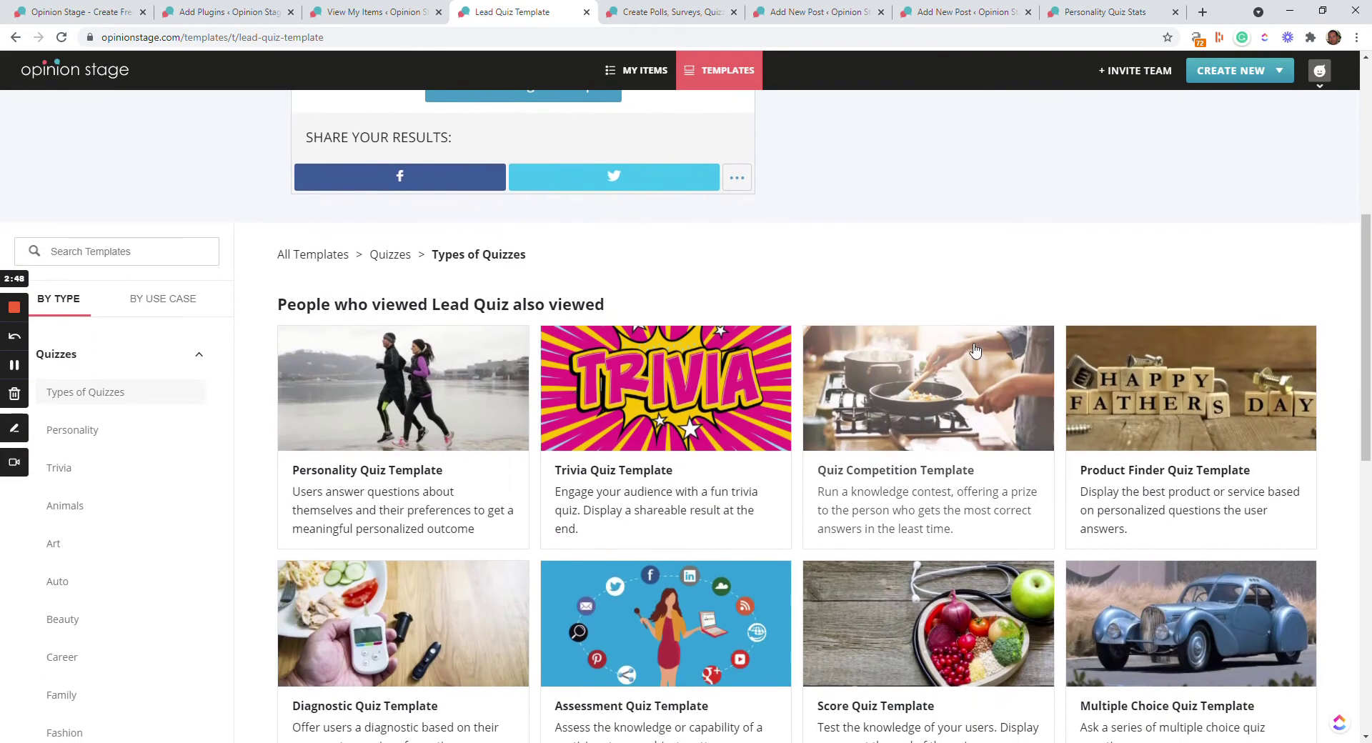
Answer all ten cooking questions in the Quiz Competition preview, from Al Dente to smoking wood.
{"action": "left_click", "coordinate": [985, 350]}
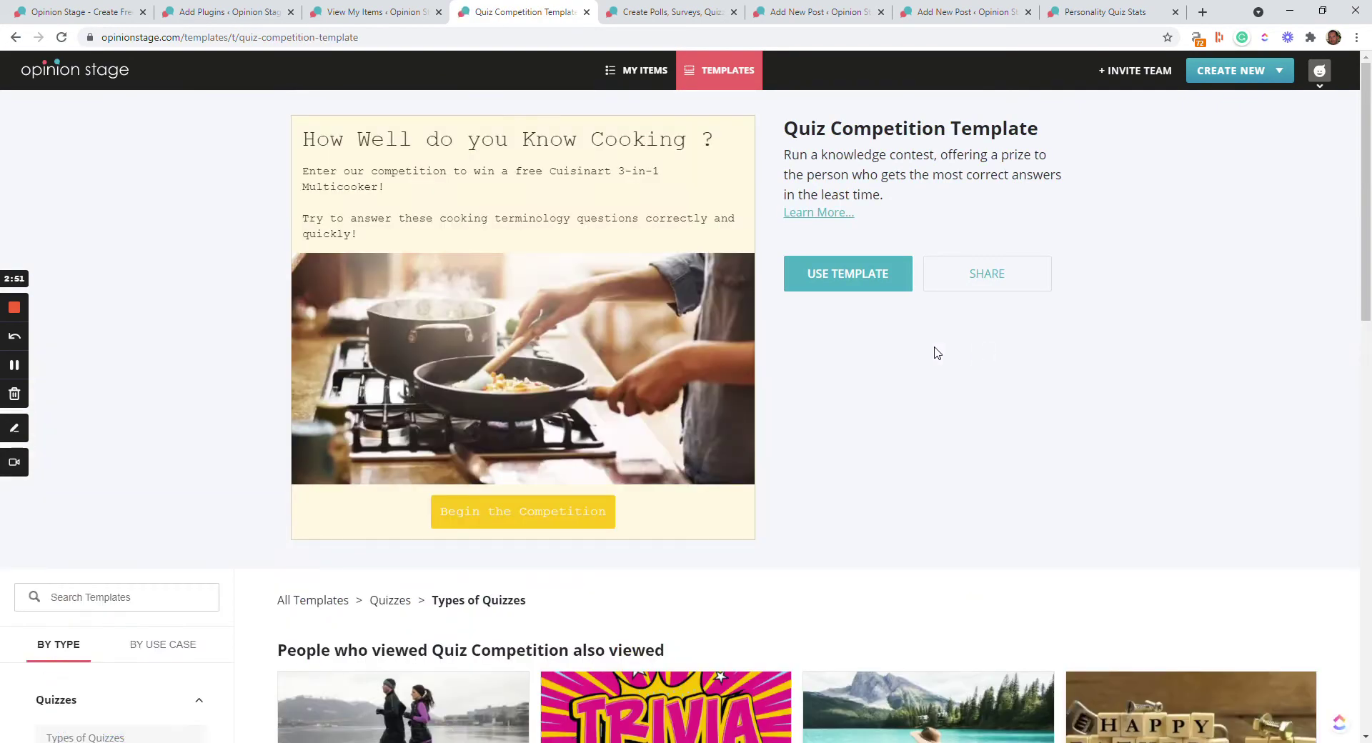
{"action": "left_click", "coordinate": [529, 527]}
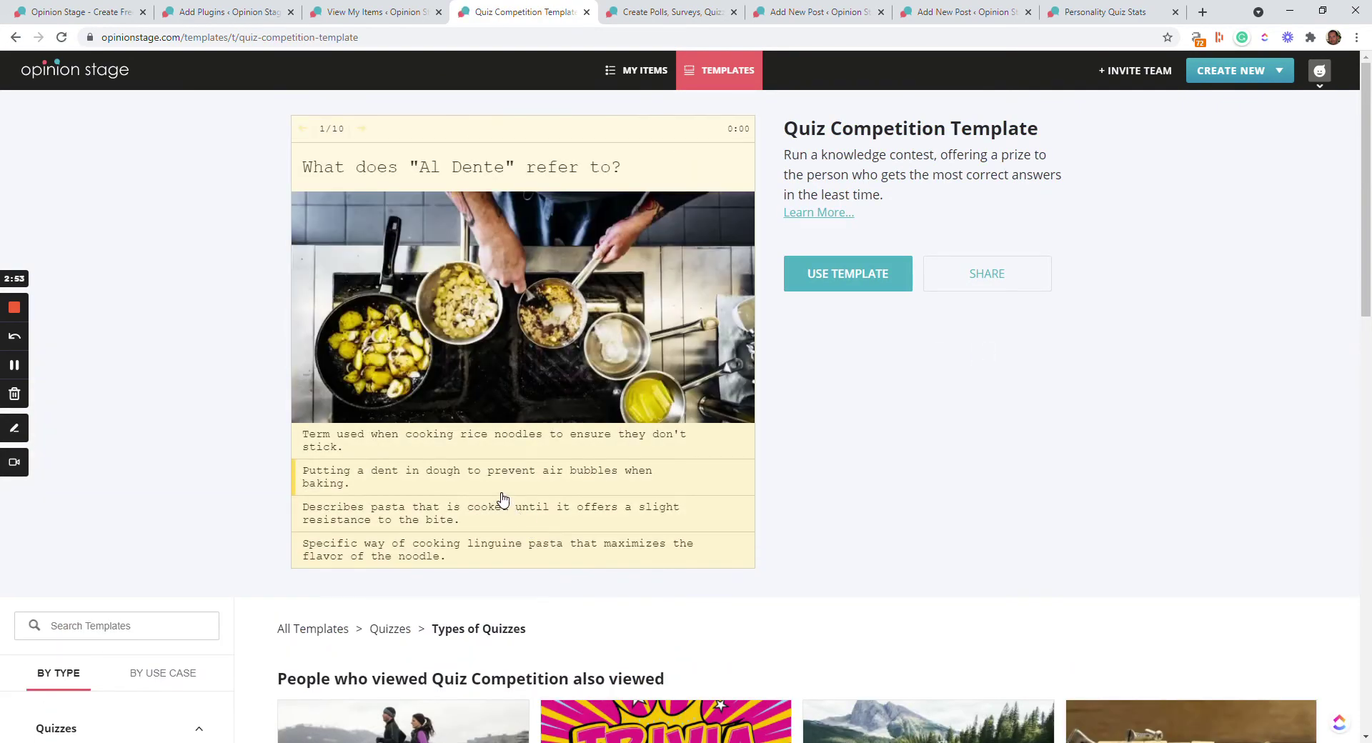
{"action": "left_click", "coordinate": [493, 490]}
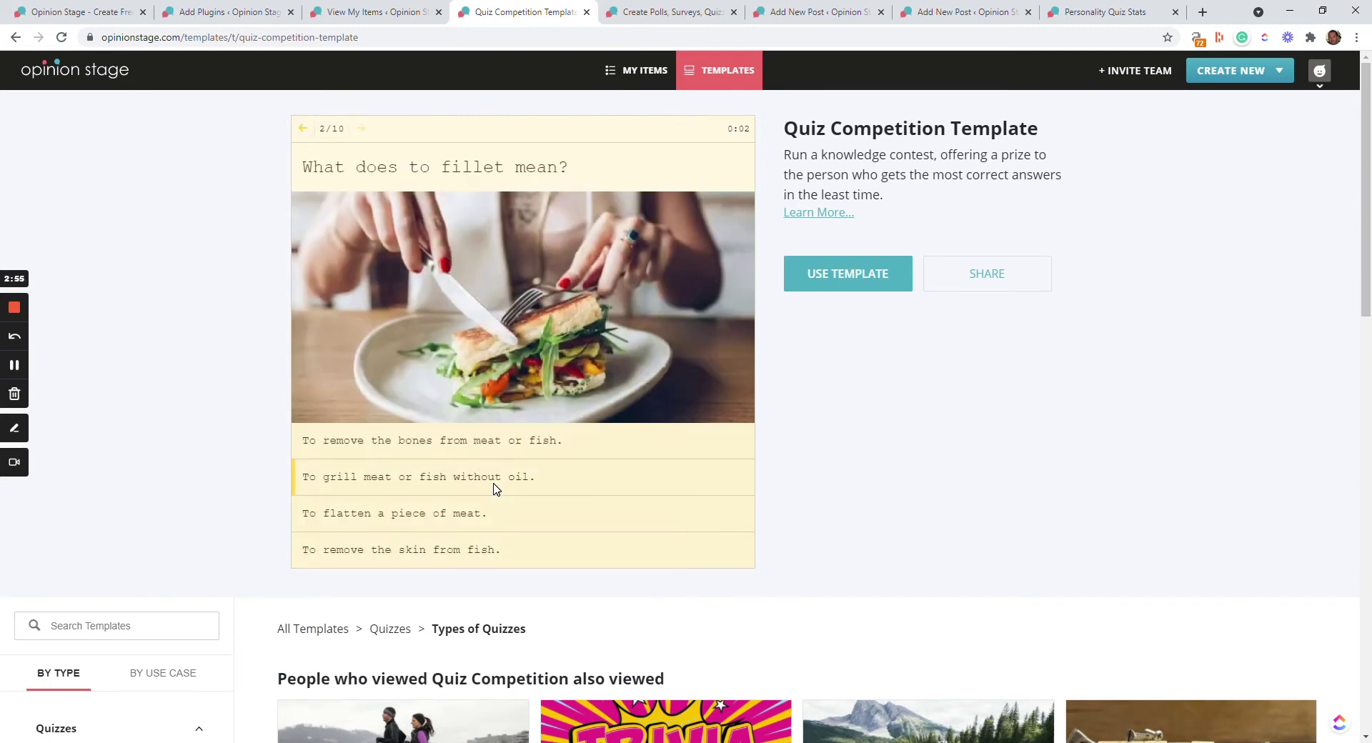
{"action": "left_click", "coordinate": [498, 486]}
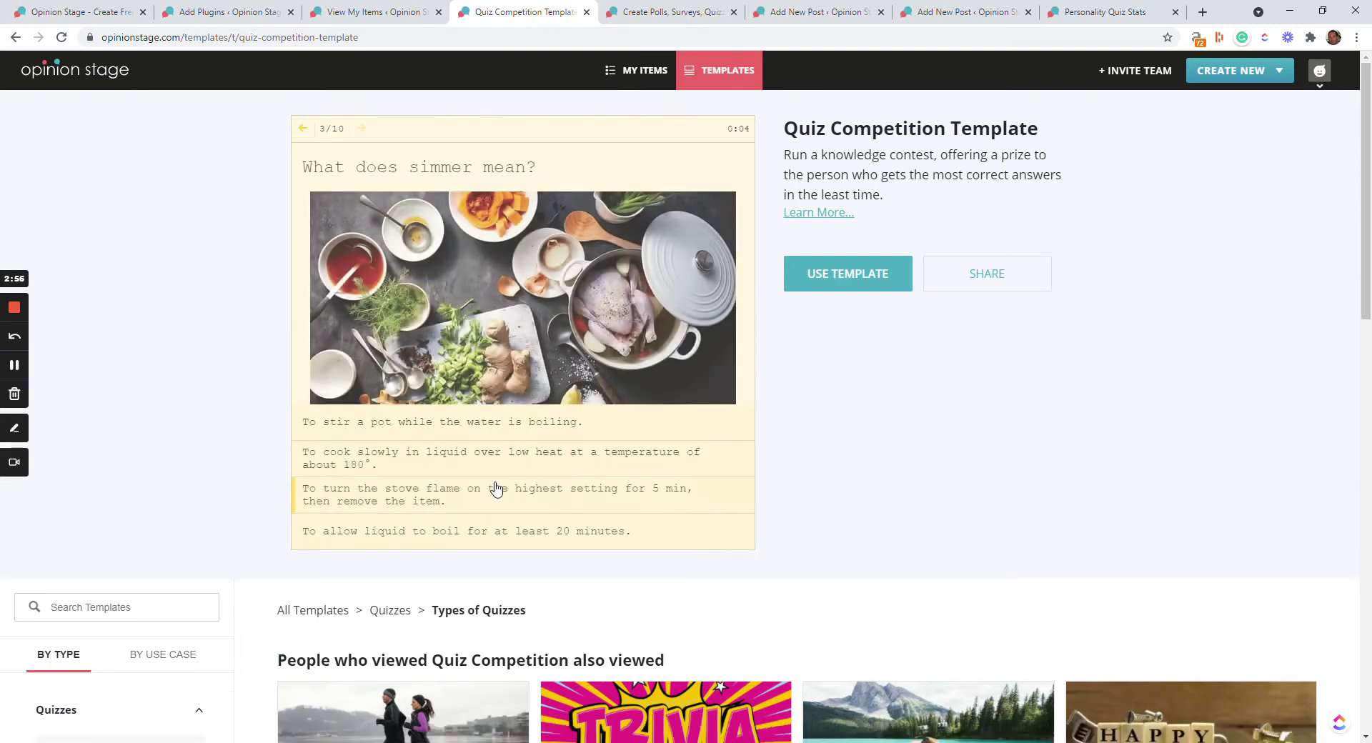
{"action": "left_click", "coordinate": [537, 458]}
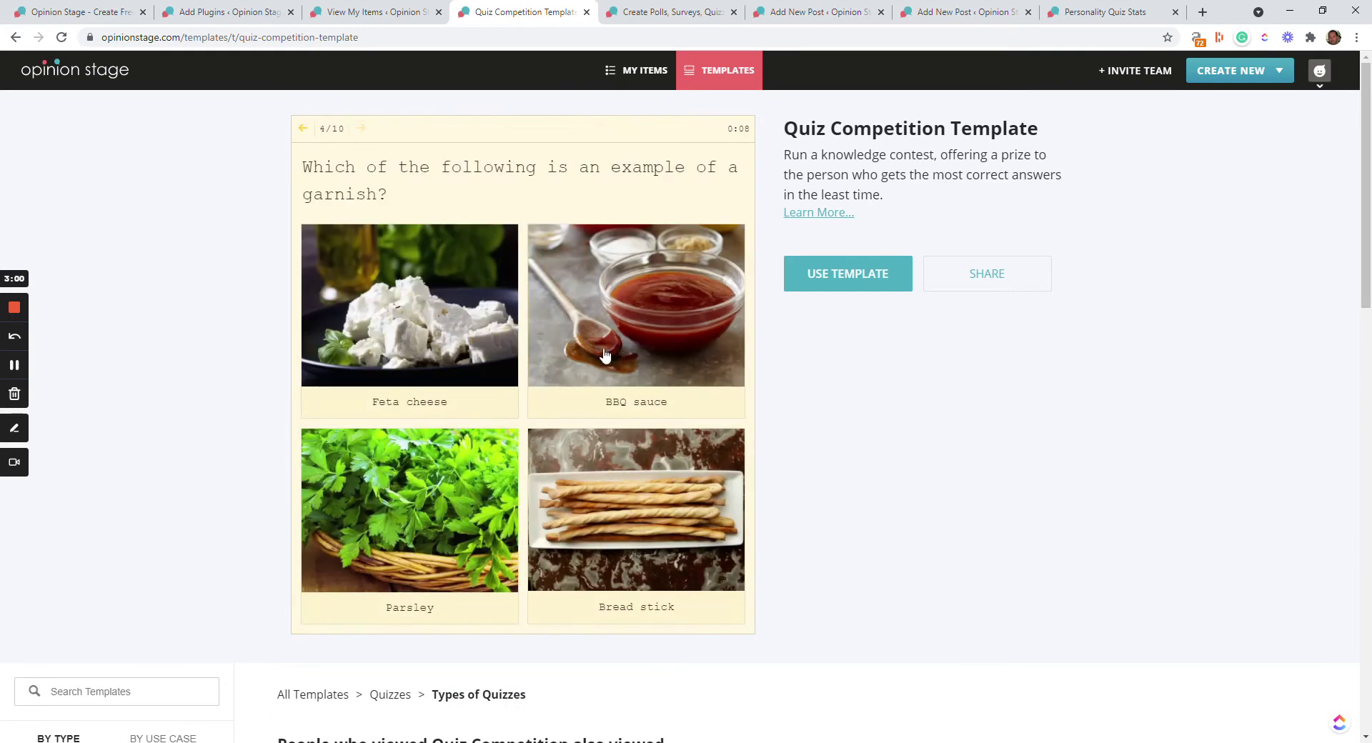
{"action": "left_click", "coordinate": [603, 352]}
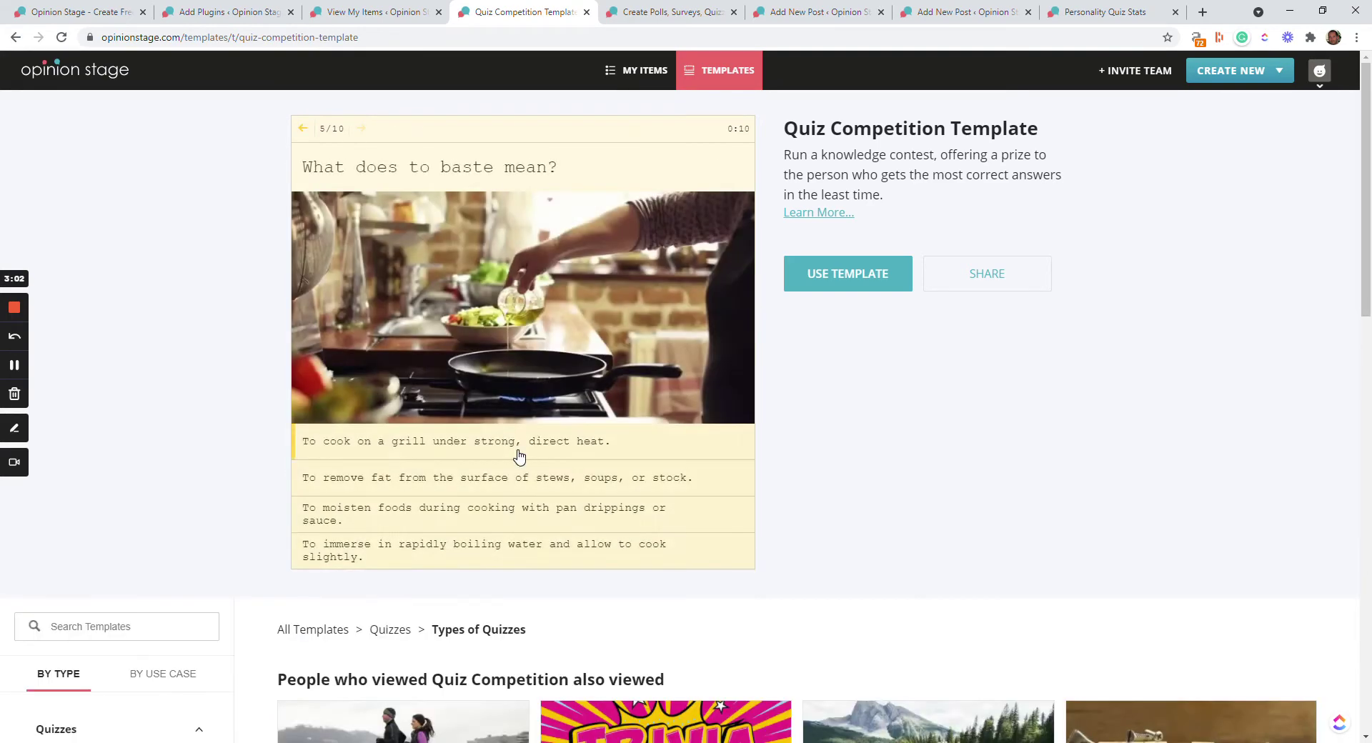
{"action": "left_click", "coordinate": [492, 486]}
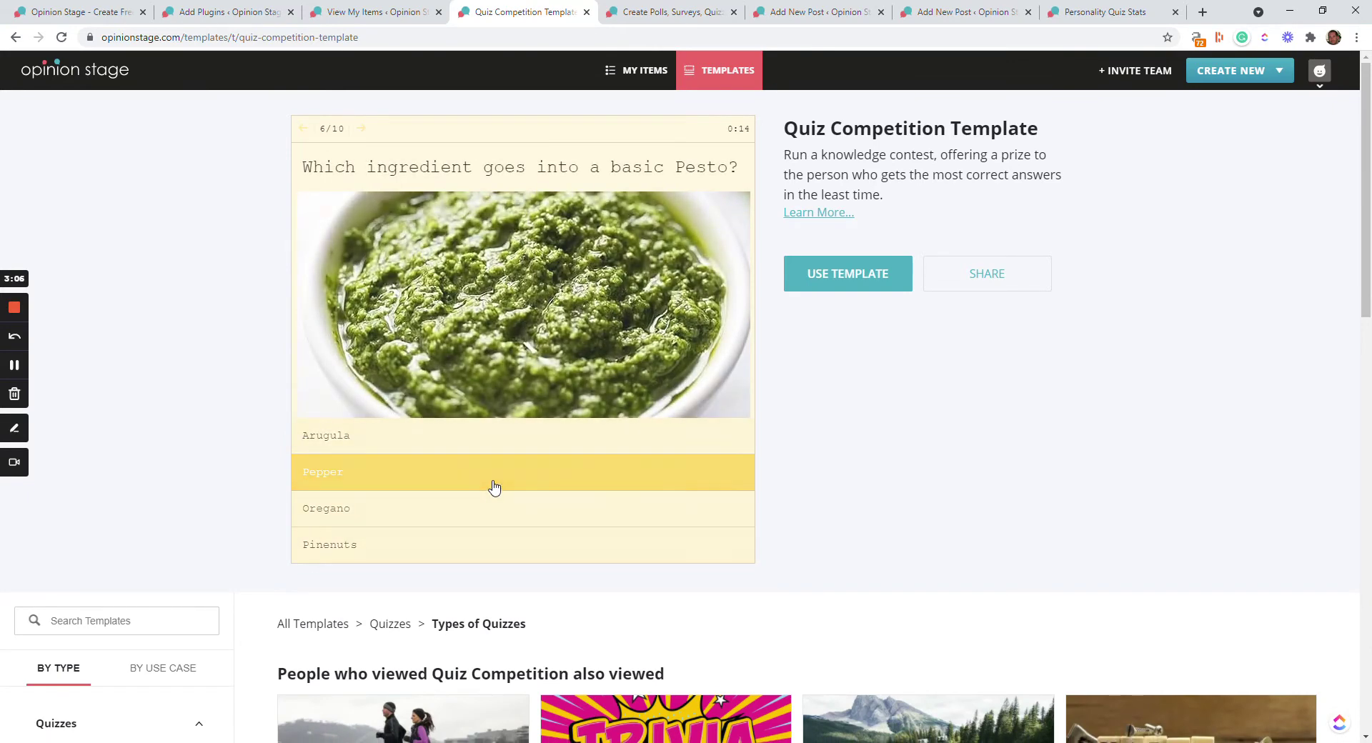
{"action": "left_click", "coordinate": [493, 486]}
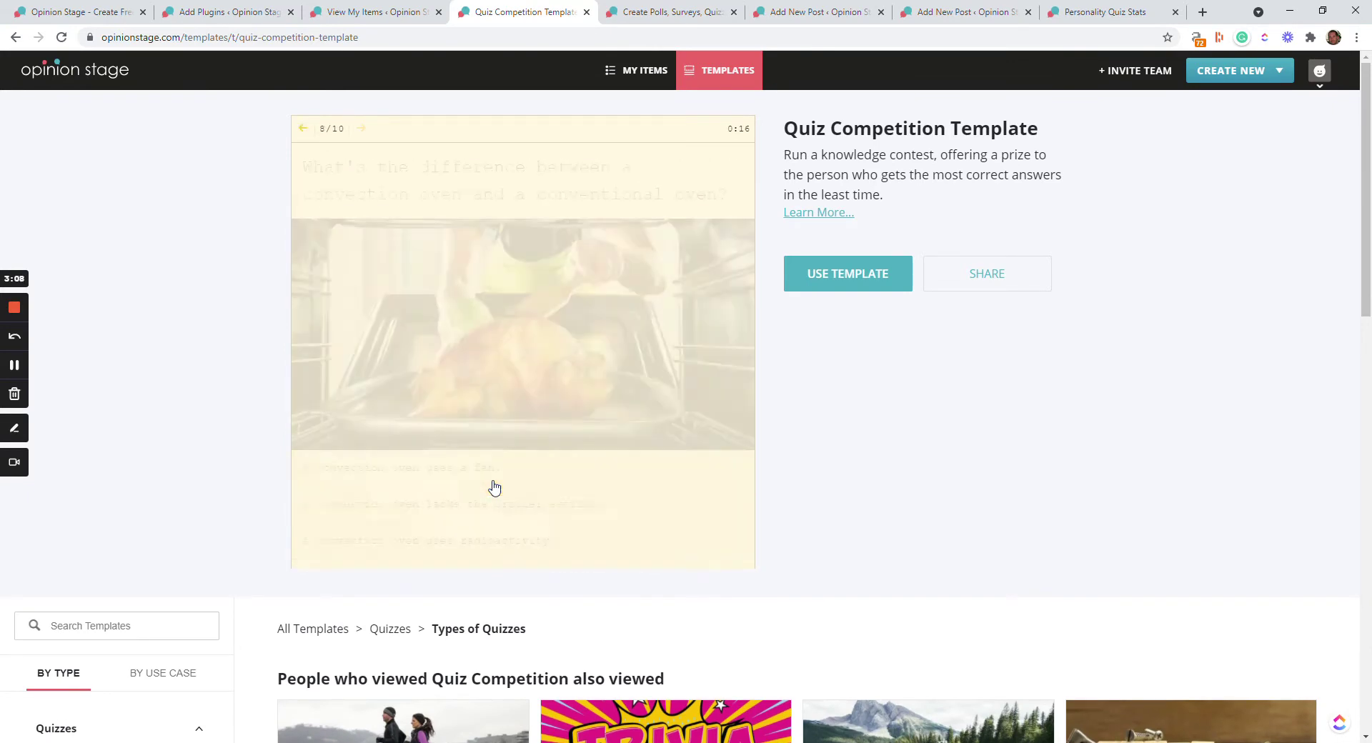
{"action": "left_click", "coordinate": [476, 506]}
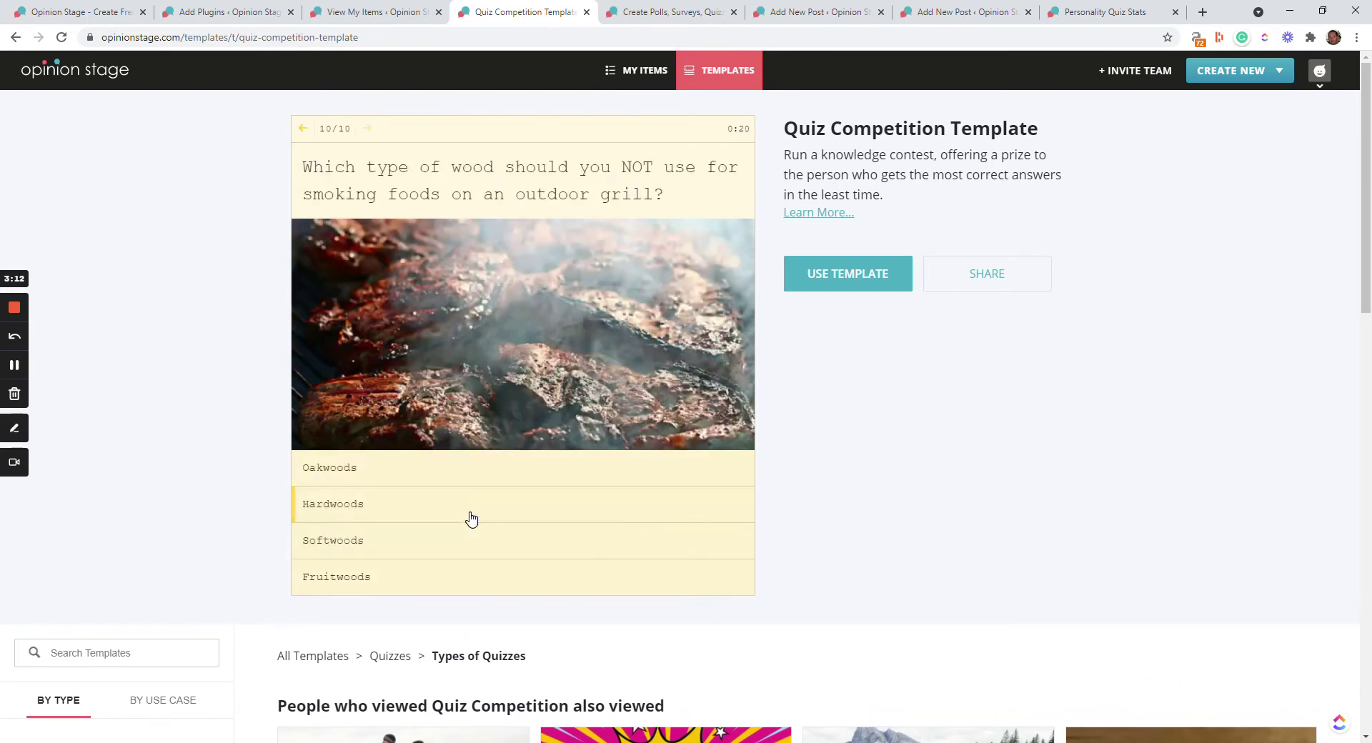
{"action": "left_click", "coordinate": [470, 513]}
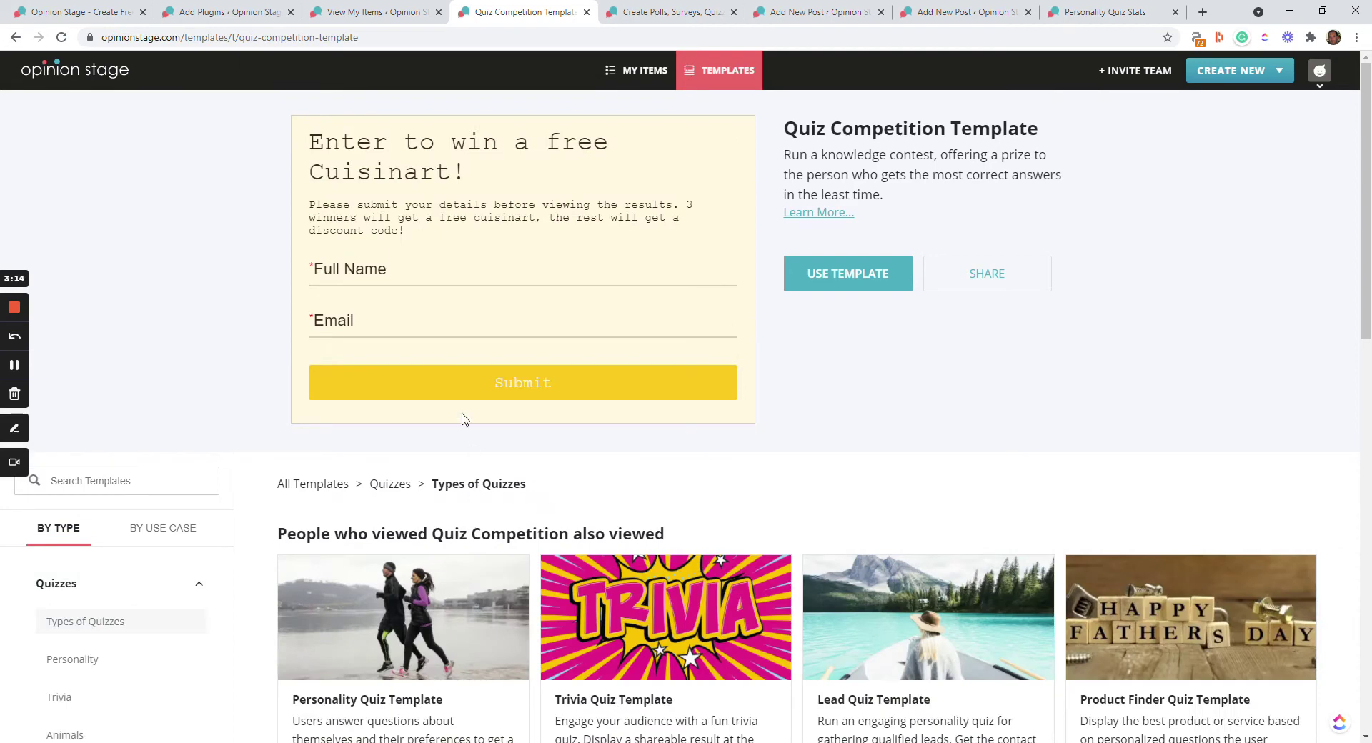
Submit a test full name and email in the entry form to see the 1/10 score.
{"action": "left_click", "coordinate": [361, 269]}
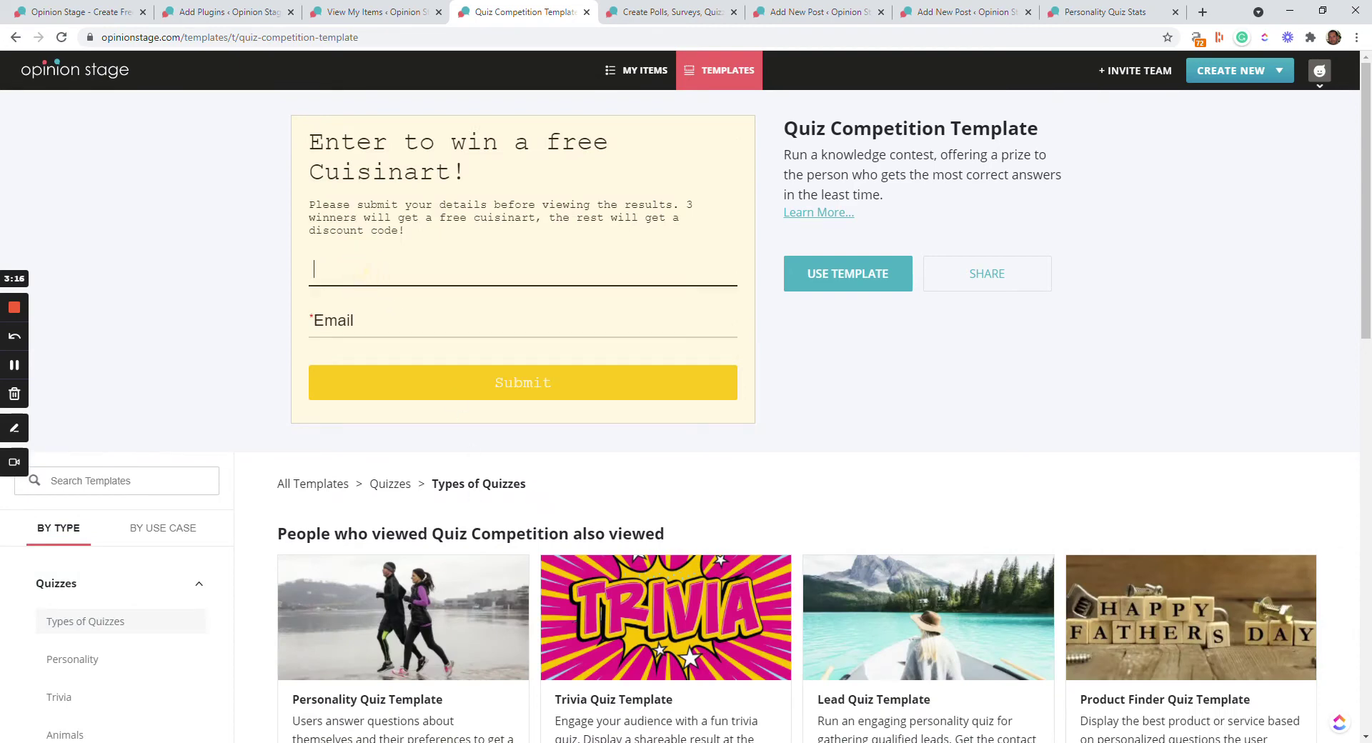
{"action": "type", "text": "test"}
{"action": "key", "text": "Tab"}
{"action": "type", "text": "test@gmail"}
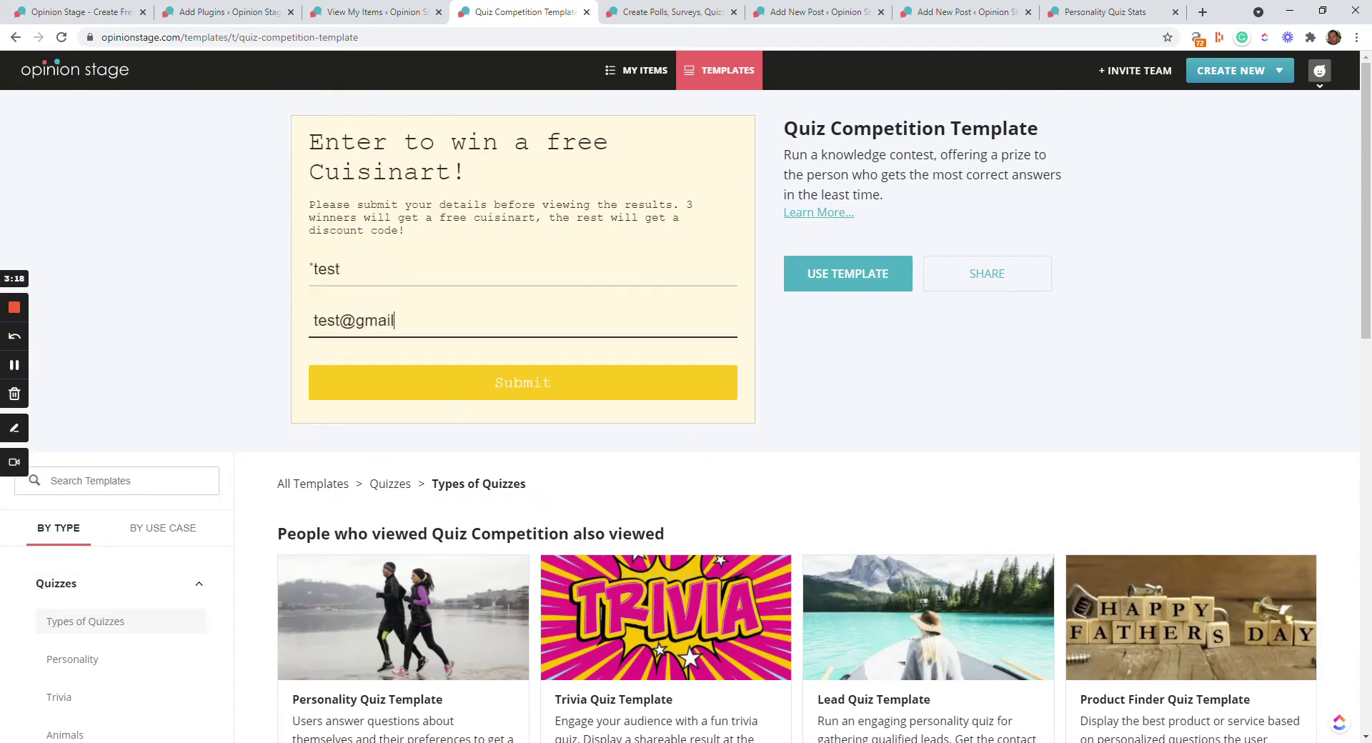
{"action": "type", "text": ".com"}
{"action": "left_click", "coordinate": [463, 383]}
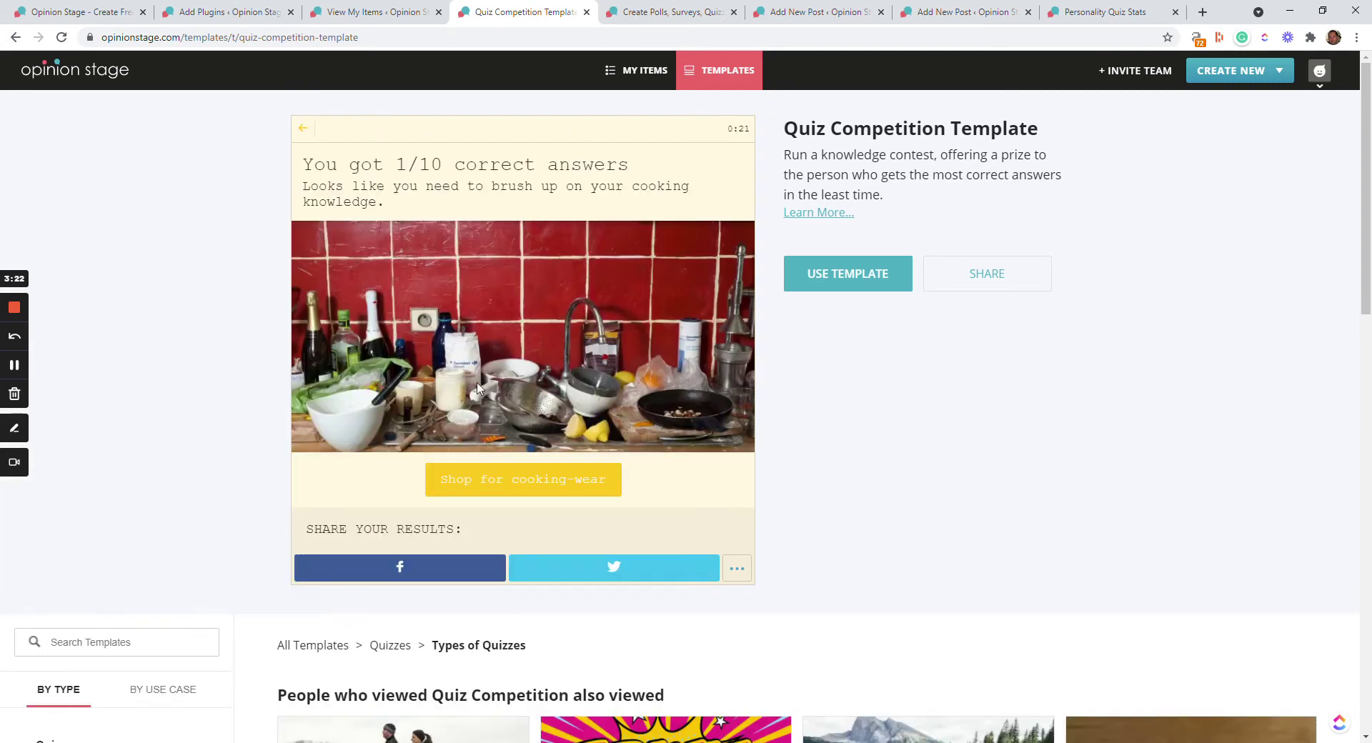
{"action": "scroll", "coordinate": [1212, 516], "scroll_direction": "down", "scroll_amount": 5}
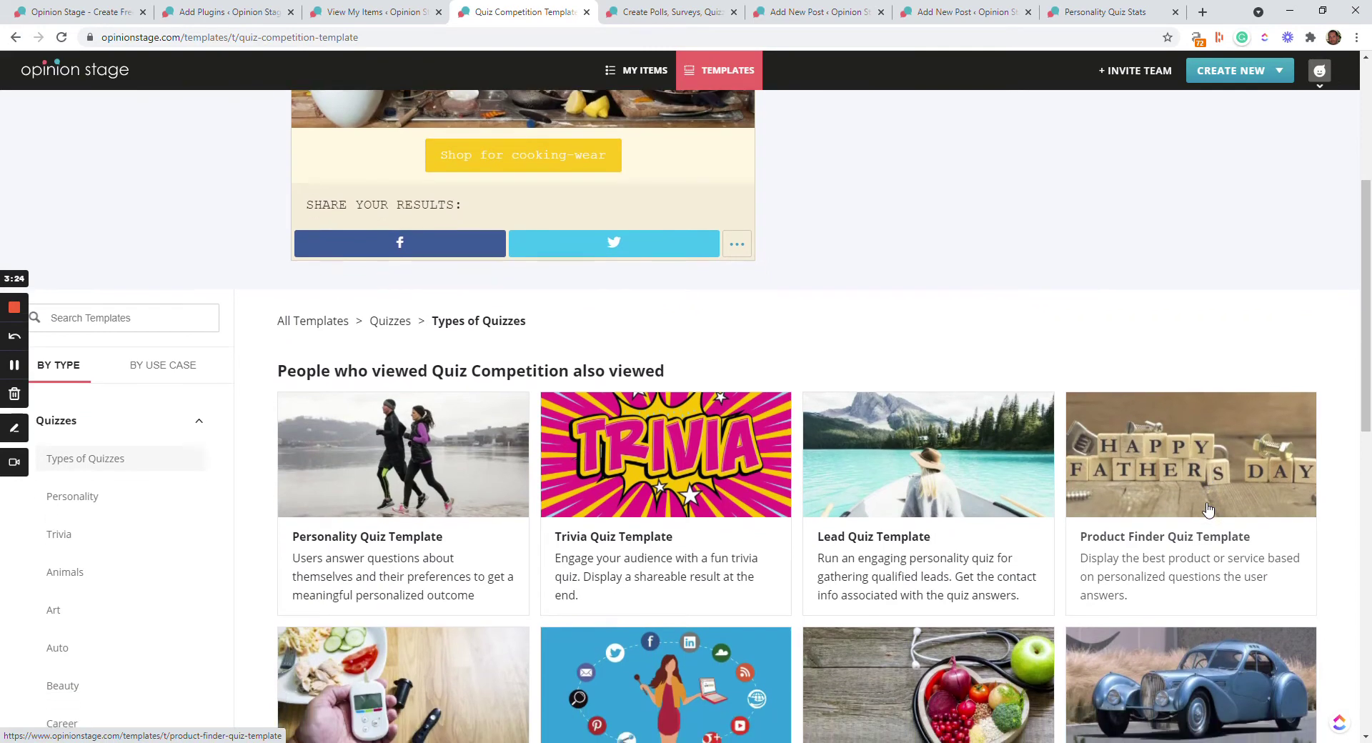
Preview the Product Finder Quiz, answering 'Anything outdoors!' and 'Funny and light-hearted', then browse related templates.
{"action": "left_click", "coordinate": [1206, 504]}
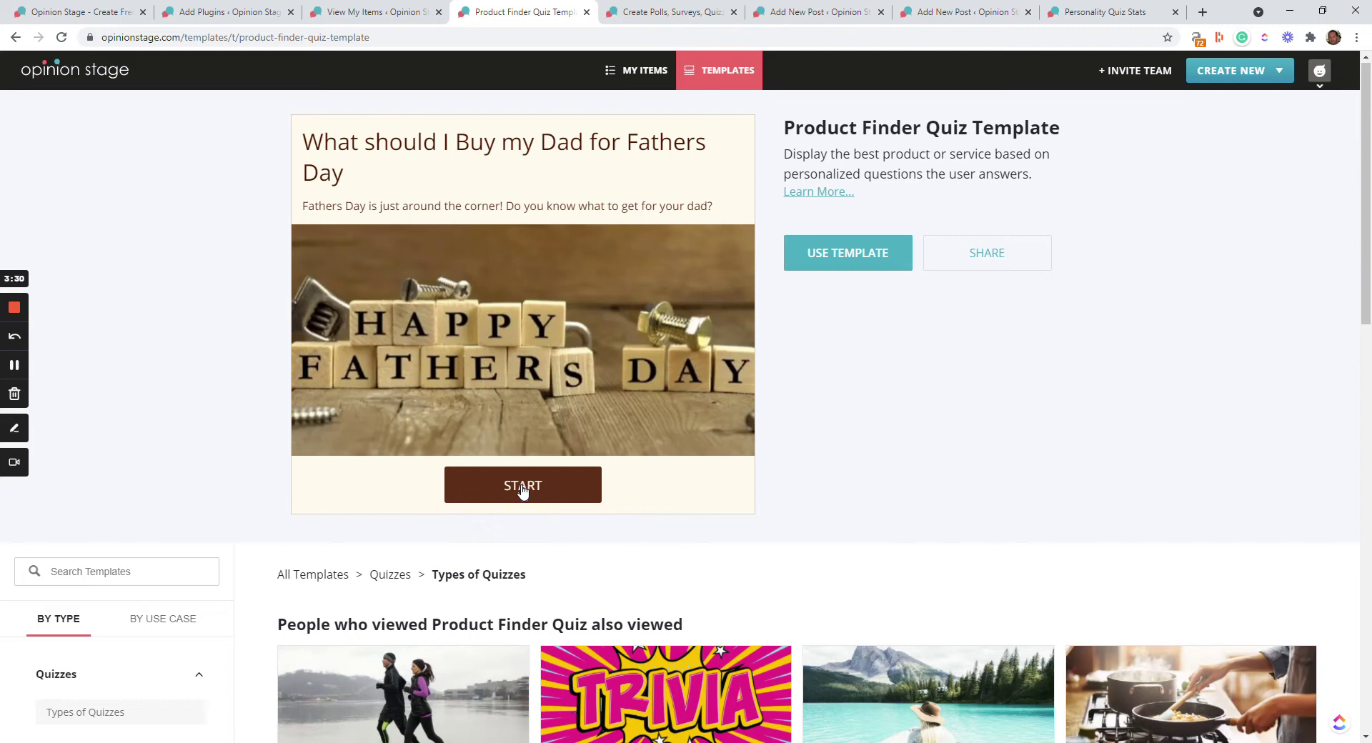
{"action": "left_click", "coordinate": [522, 486]}
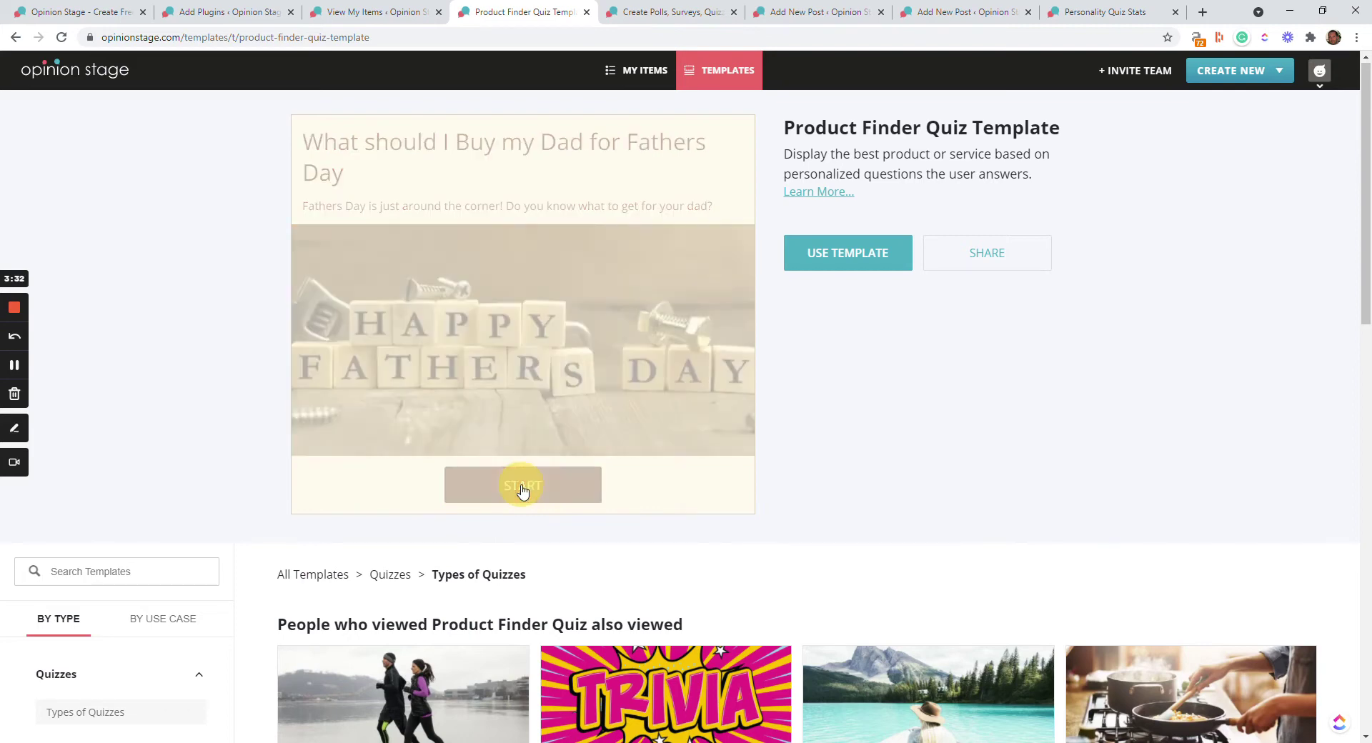
{"action": "left_click", "coordinate": [523, 490]}
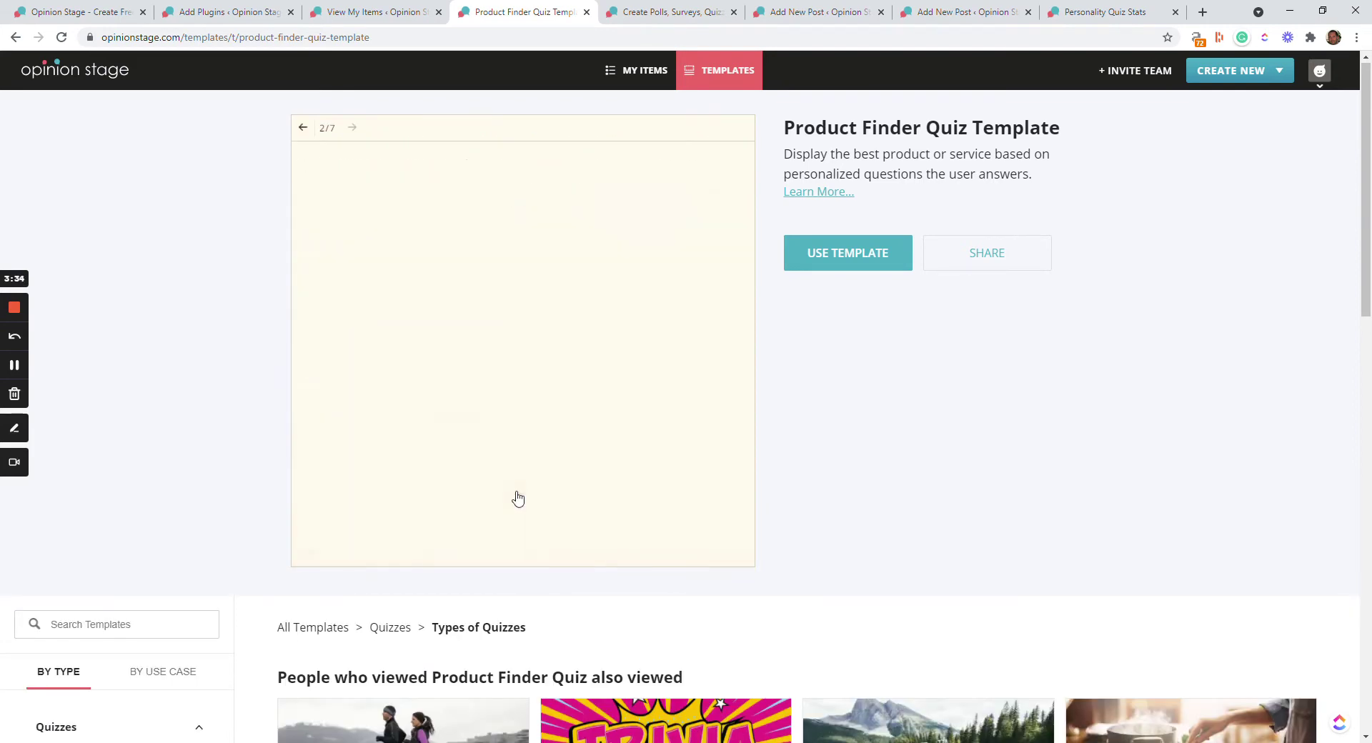
{"action": "left_click", "coordinate": [607, 488]}
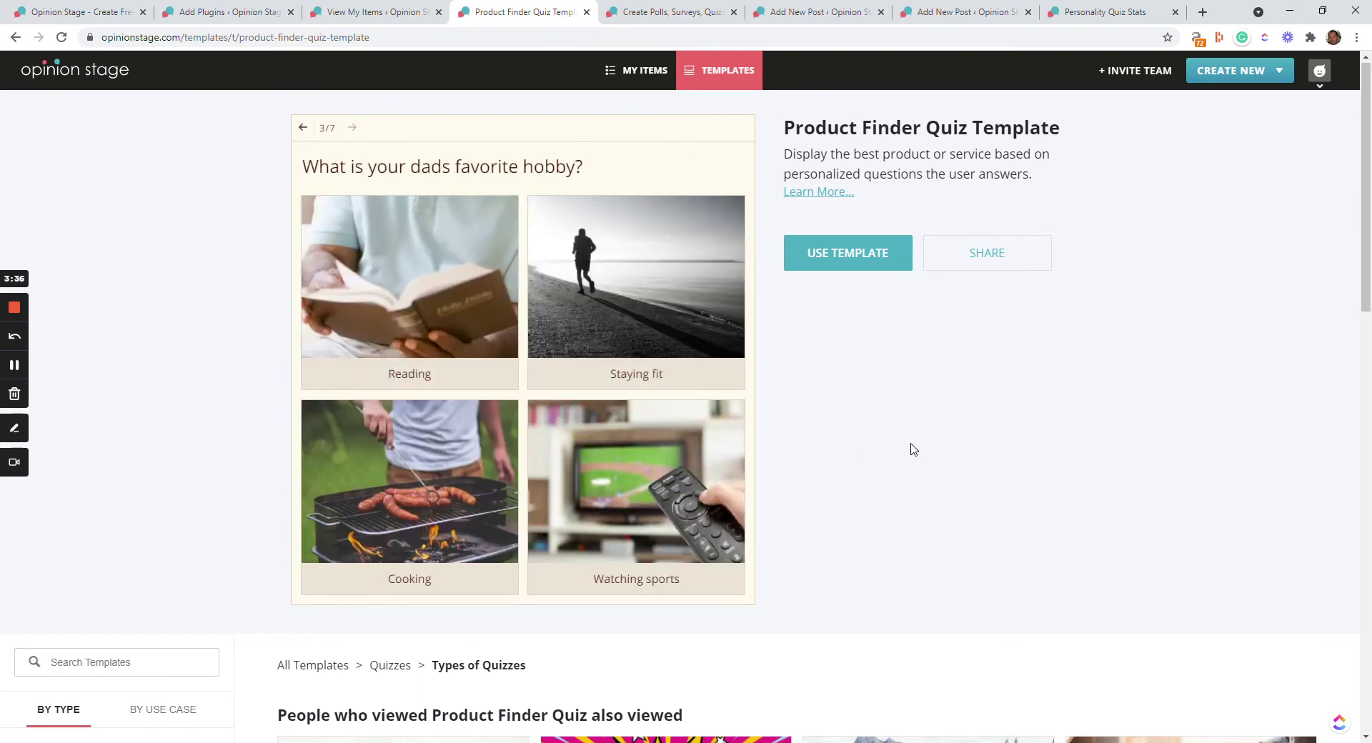
{"action": "scroll", "coordinate": [929, 461], "scroll_direction": "down", "scroll_amount": 5}
{"action": "scroll", "coordinate": [940, 468], "scroll_direction": "down", "scroll_amount": 3}
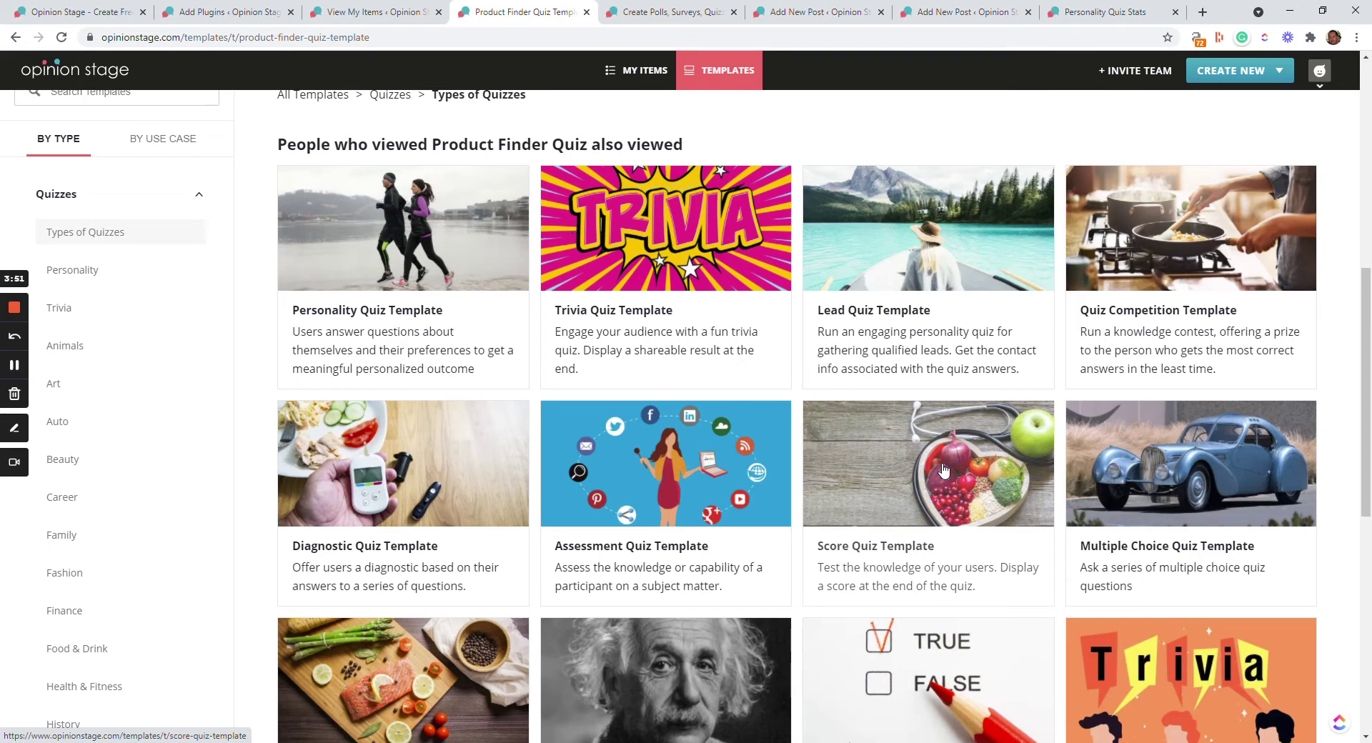
{"action": "scroll", "coordinate": [943, 470], "scroll_direction": "down", "scroll_amount": 2}
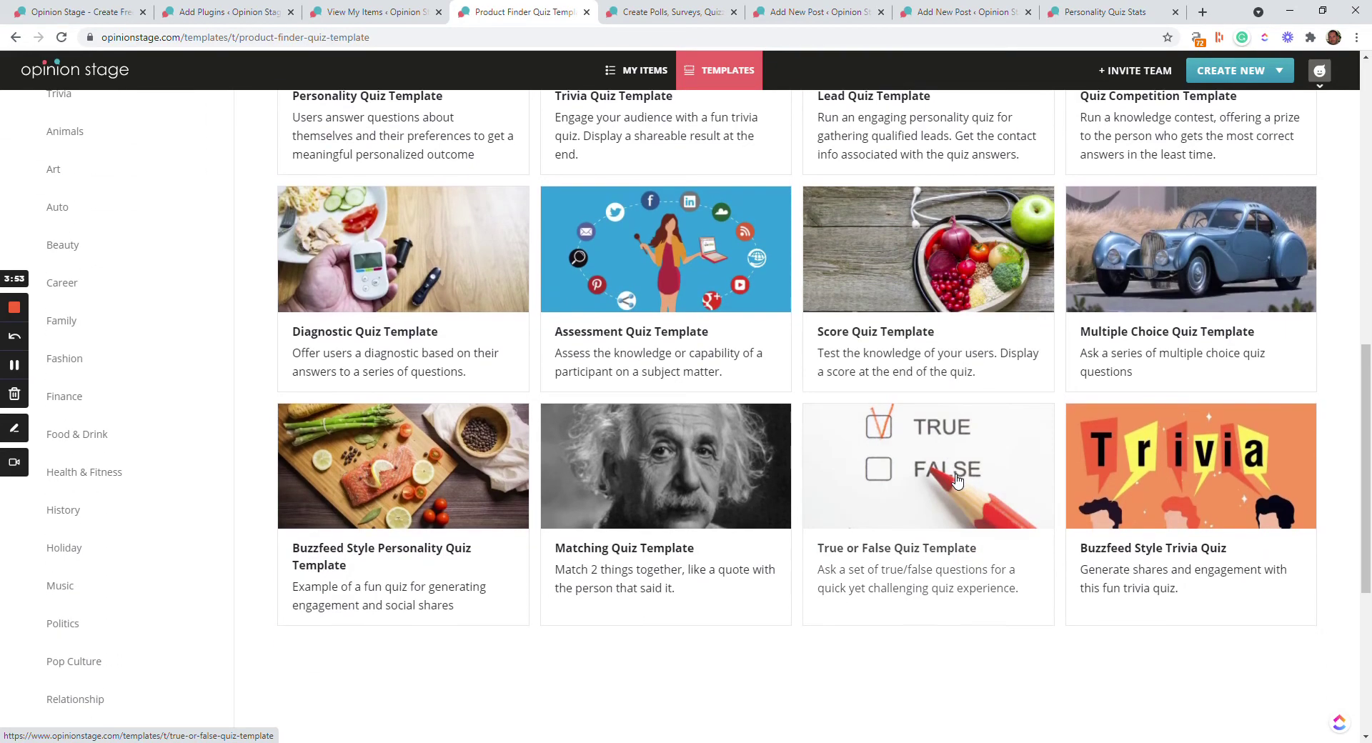
{"action": "scroll", "coordinate": [965, 486], "scroll_direction": "up", "scroll_amount": 3}
{"action": "scroll", "coordinate": [964, 488], "scroll_direction": "up", "scroll_amount": 5}
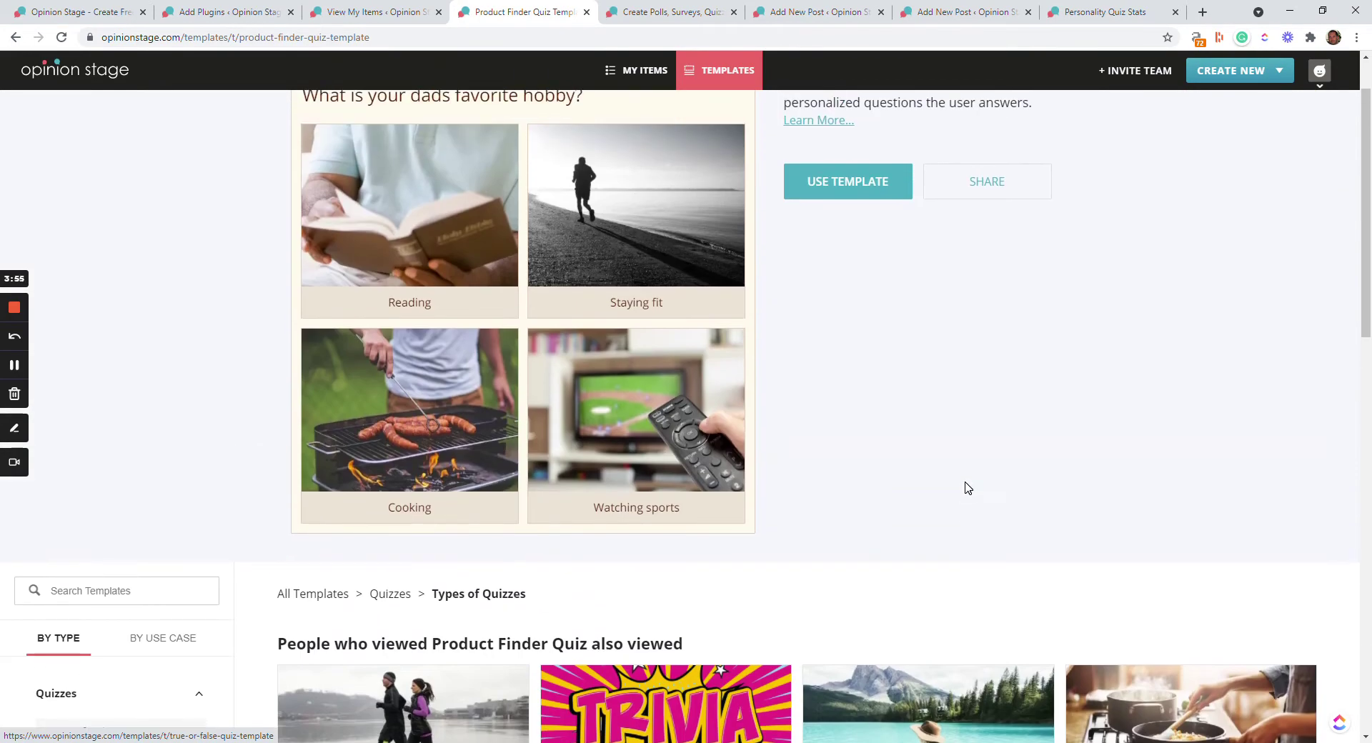
{"action": "scroll", "coordinate": [968, 488], "scroll_direction": "down", "scroll_amount": 1}
{"action": "scroll", "coordinate": [968, 488], "scroll_direction": "down", "scroll_amount": 2}
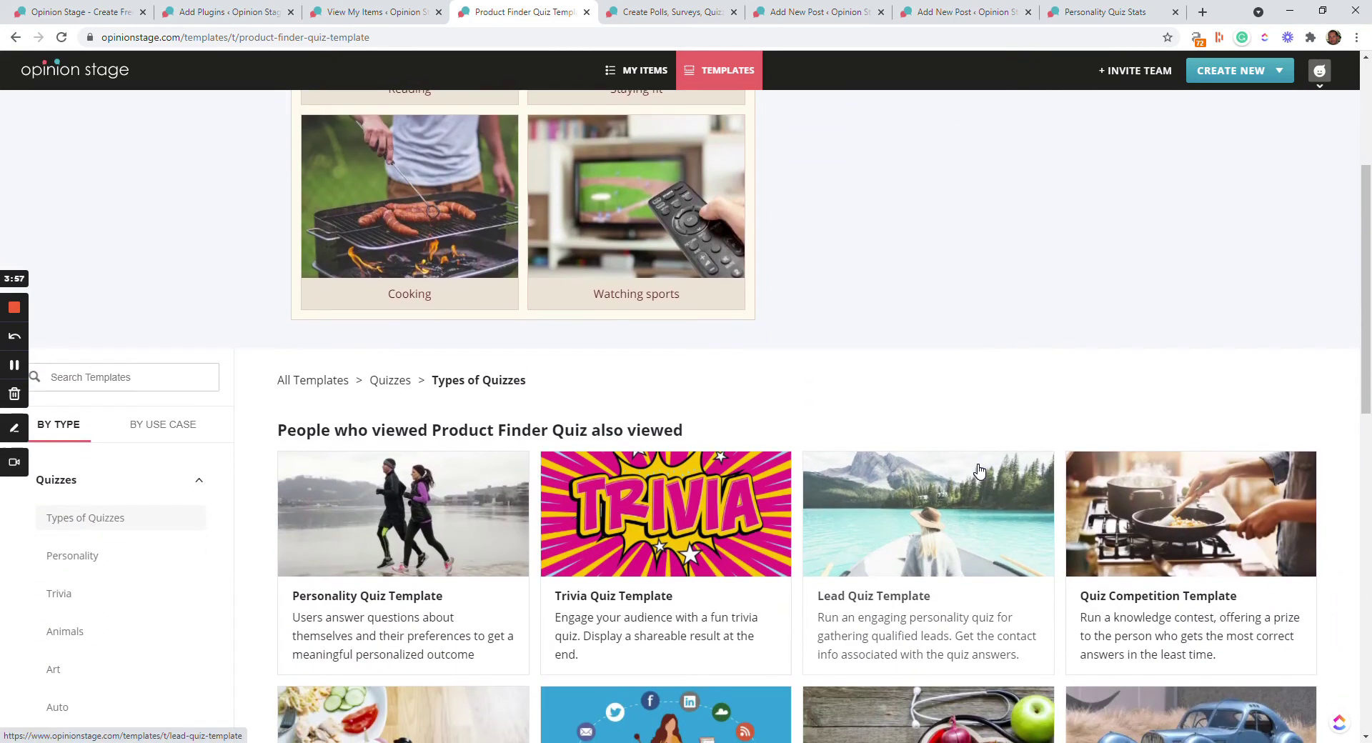
Reopen the Quiz Competition Template and use it to create a new trivia quiz.
{"action": "scroll", "coordinate": [1000, 464], "scroll_direction": "down", "scroll_amount": 2}
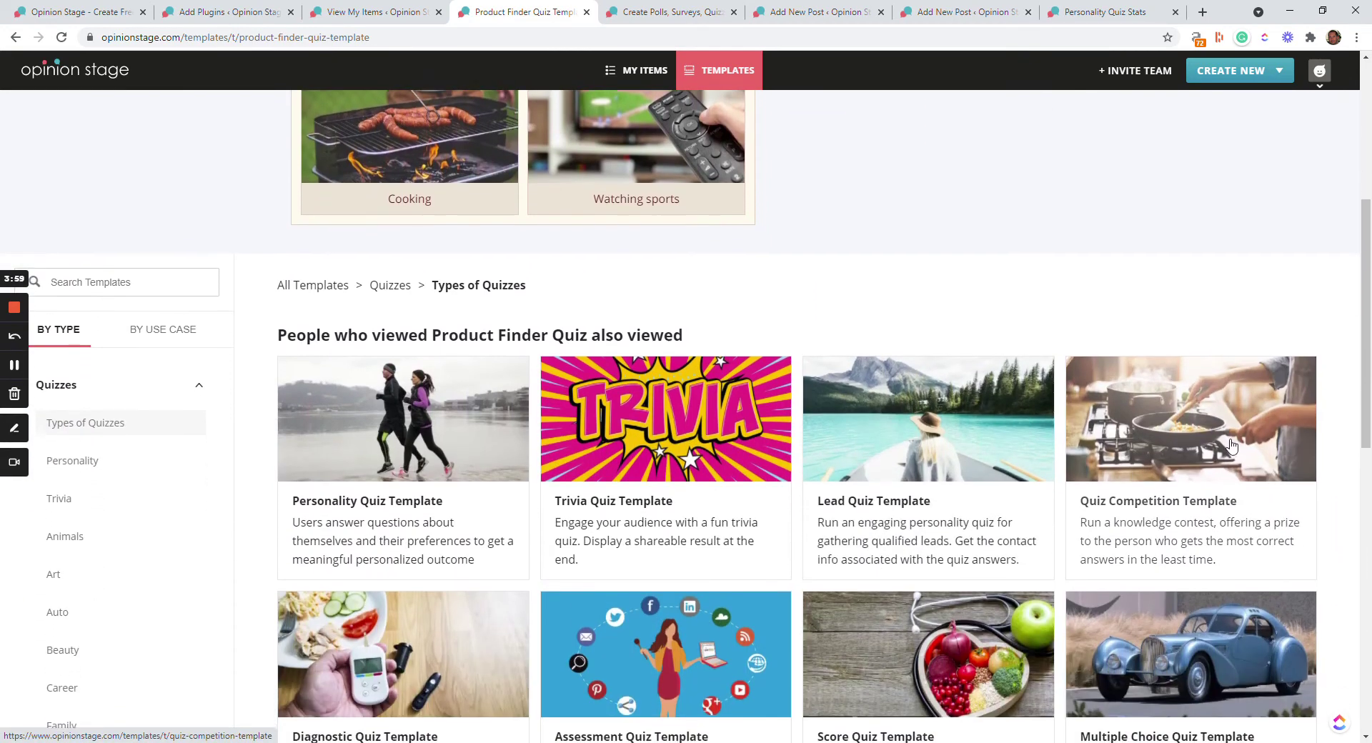
{"action": "left_click", "coordinate": [1197, 407]}
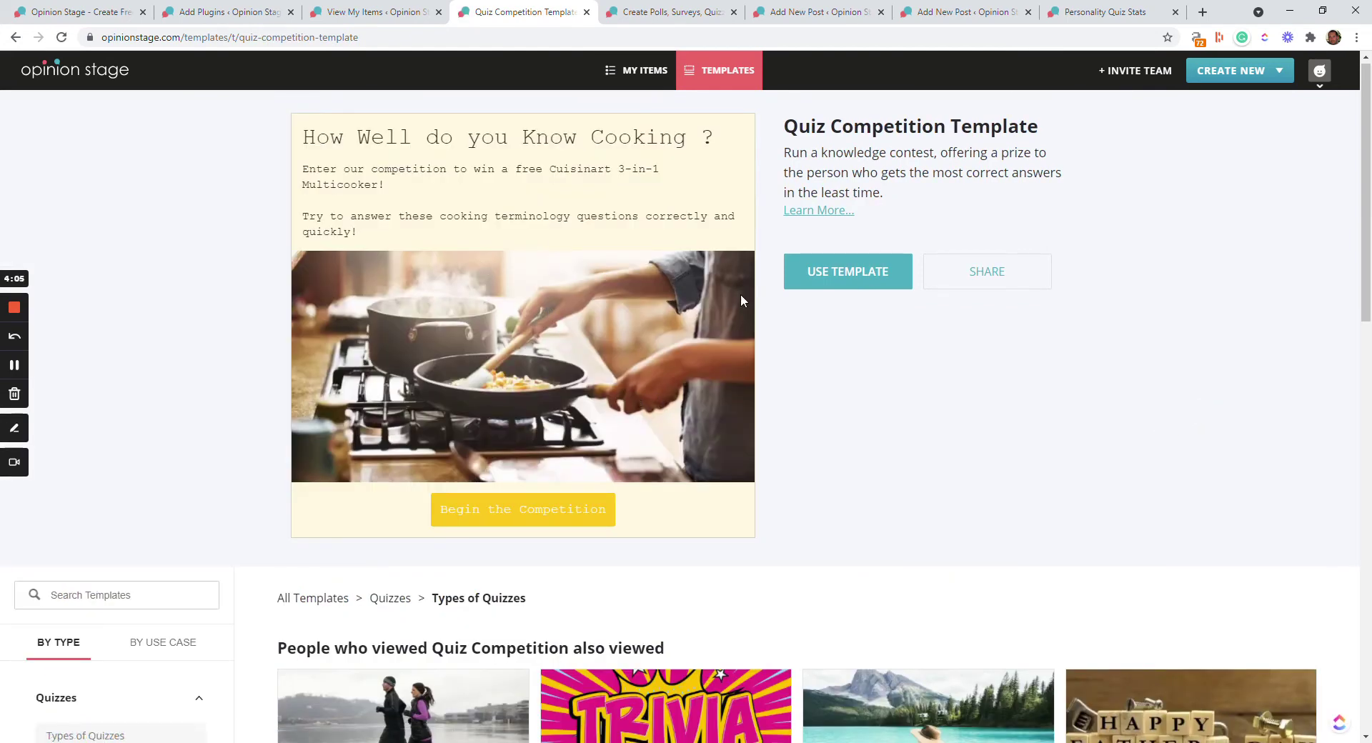
{"action": "left_click", "coordinate": [841, 277]}
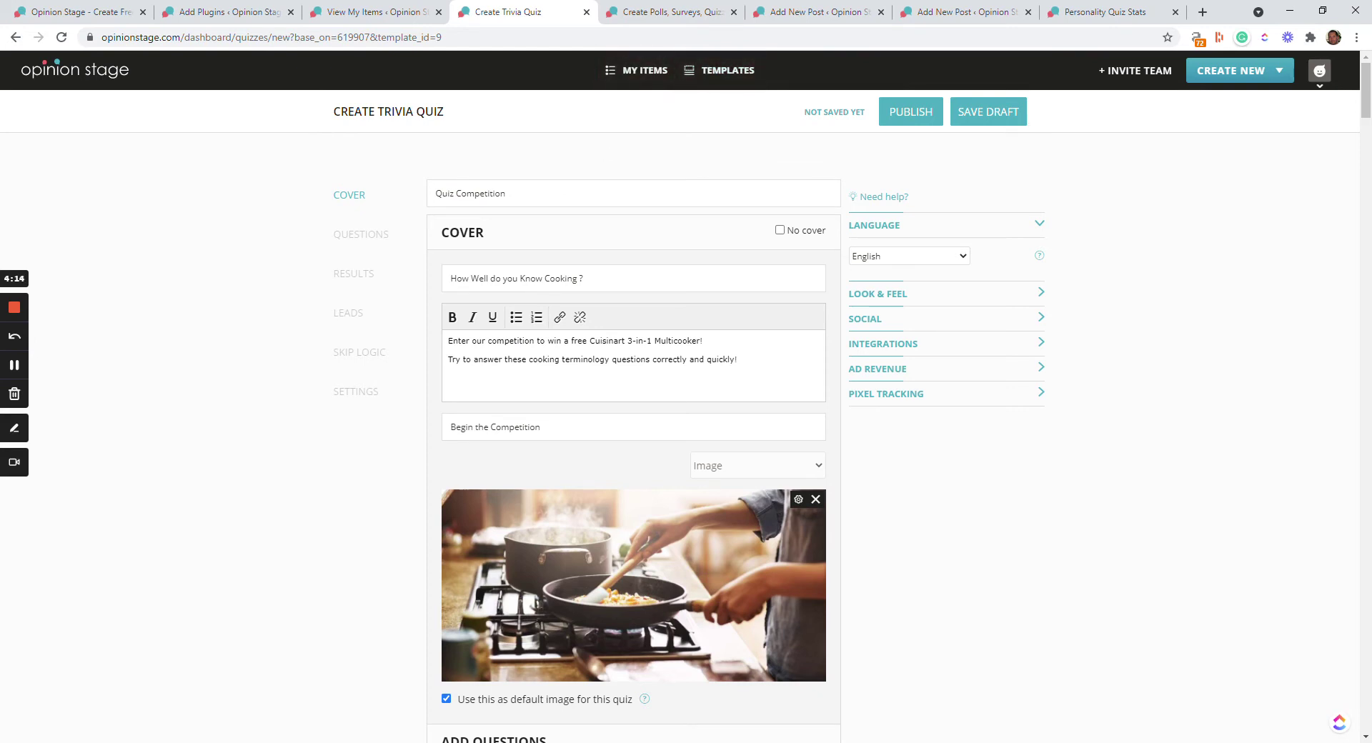
{"action": "scroll", "coordinate": [571, 316], "scroll_direction": "down", "scroll_amount": 3}
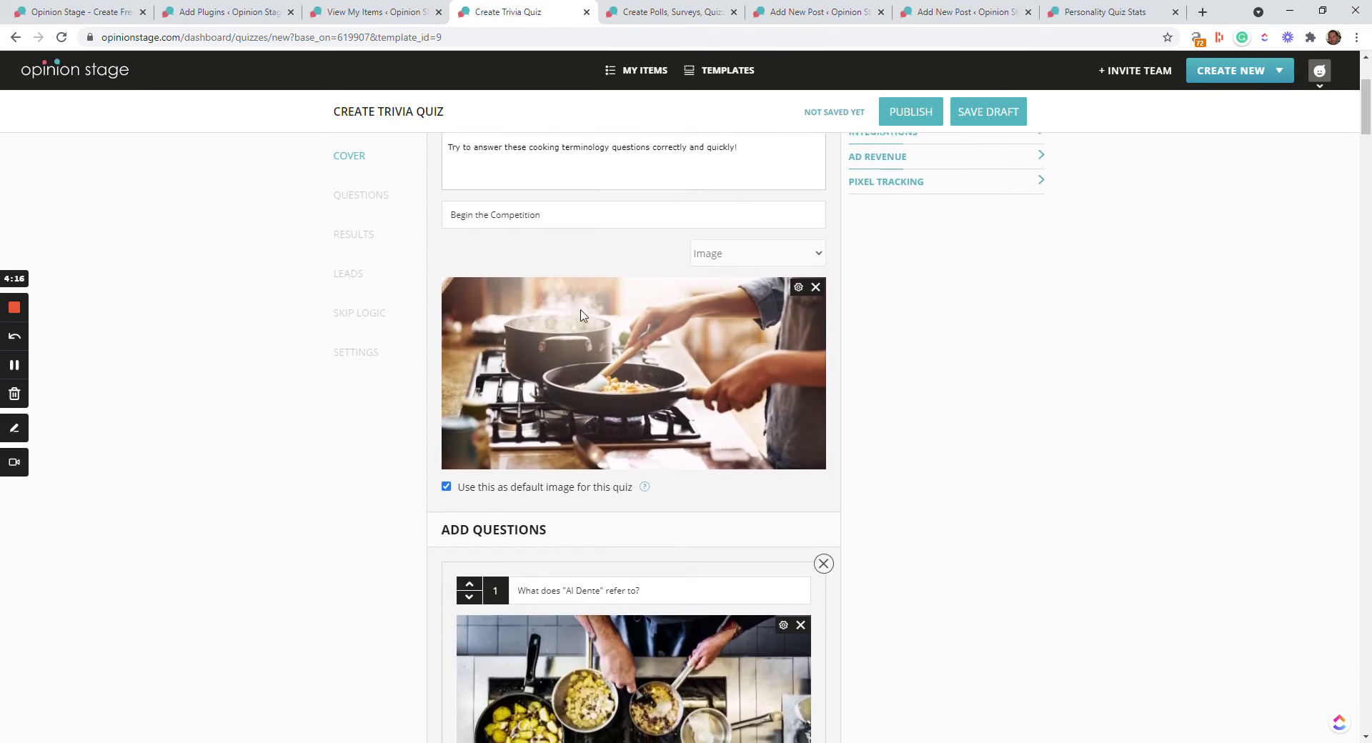
{"action": "scroll", "coordinate": [583, 314], "scroll_direction": "down", "scroll_amount": 5}
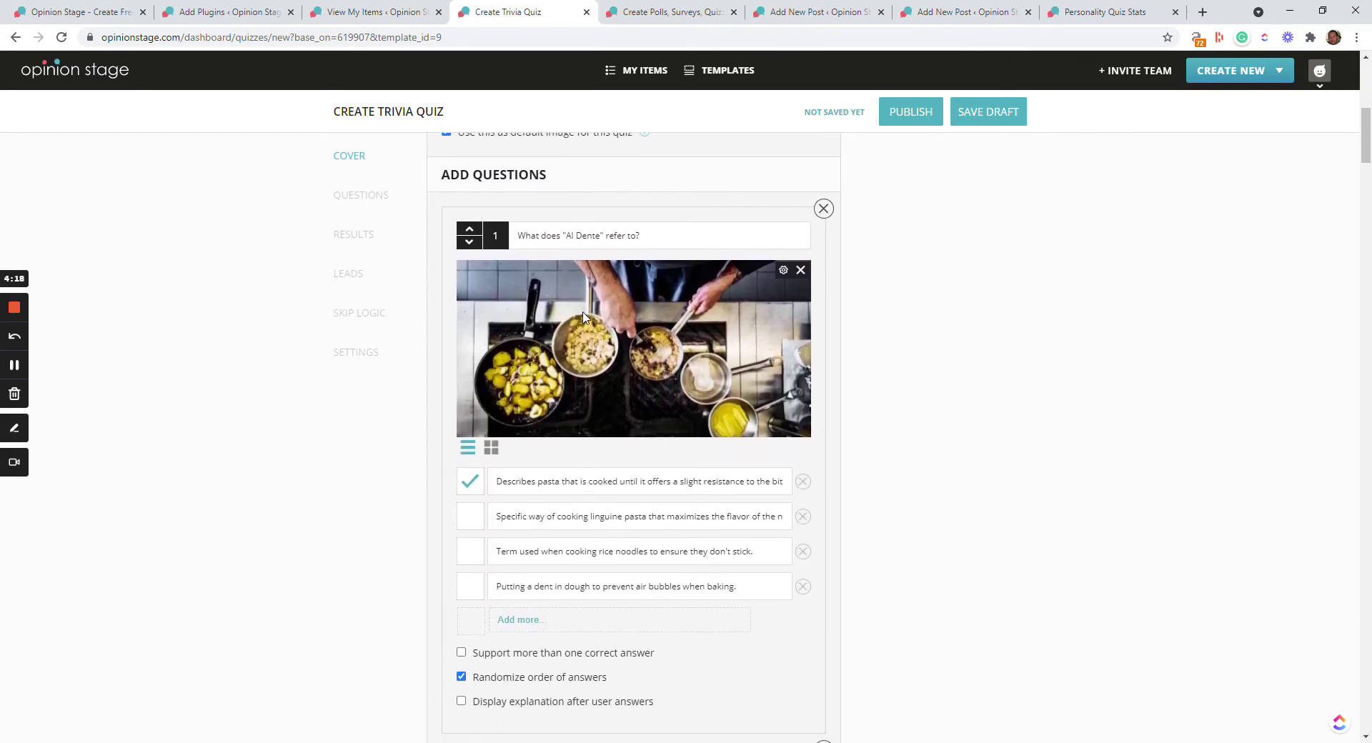
{"action": "left_click", "coordinate": [375, 243]}
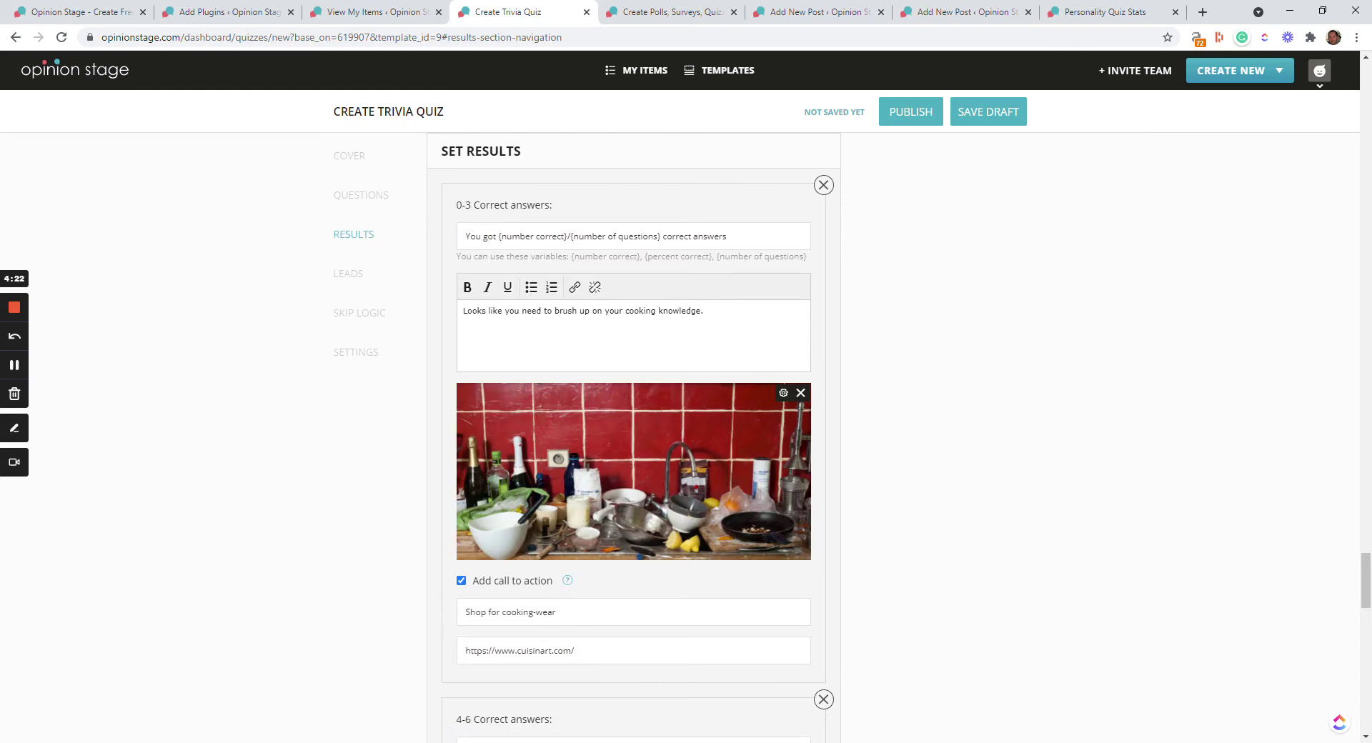
{"action": "scroll", "coordinate": [650, 311], "scroll_direction": "down", "scroll_amount": 9}
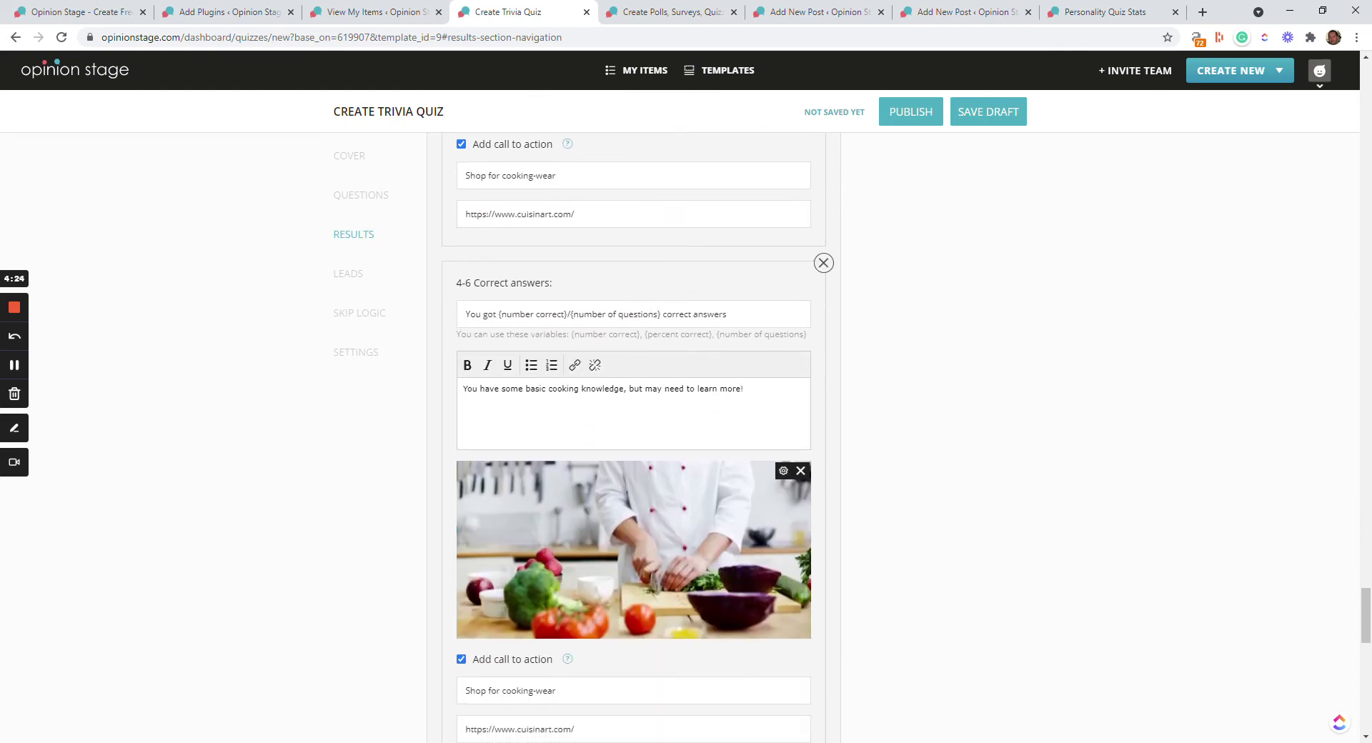
{"action": "left_click", "coordinate": [344, 276]}
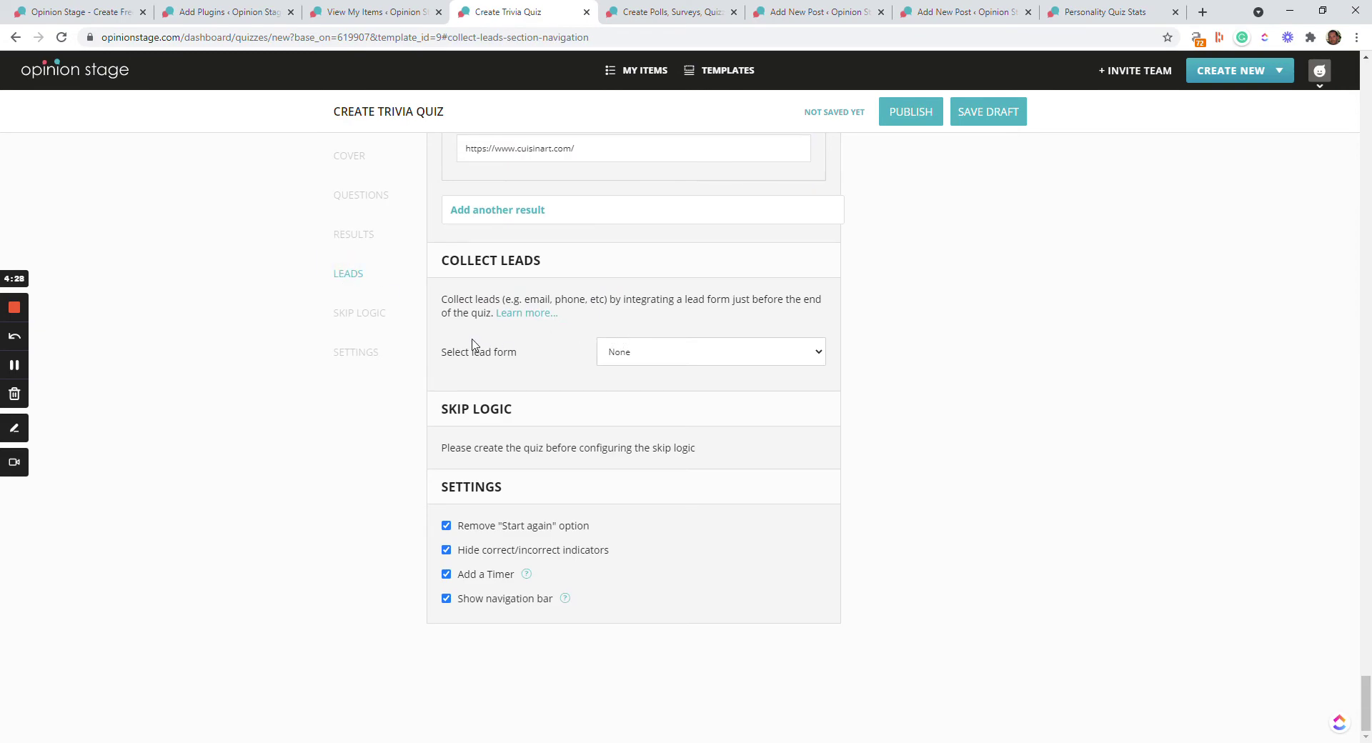
{"action": "left_click", "coordinate": [359, 320]}
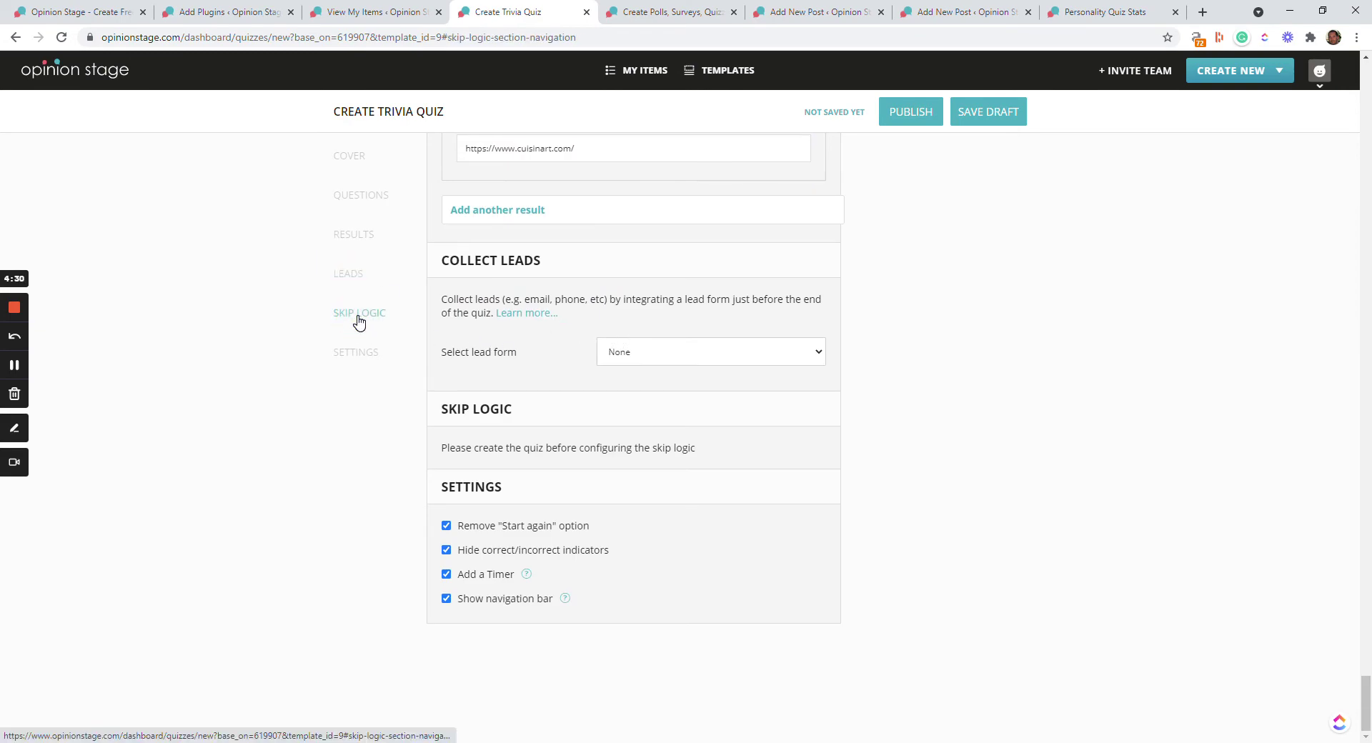
{"action": "scroll", "coordinate": [825, 357], "scroll_direction": "up", "scroll_amount": 10}
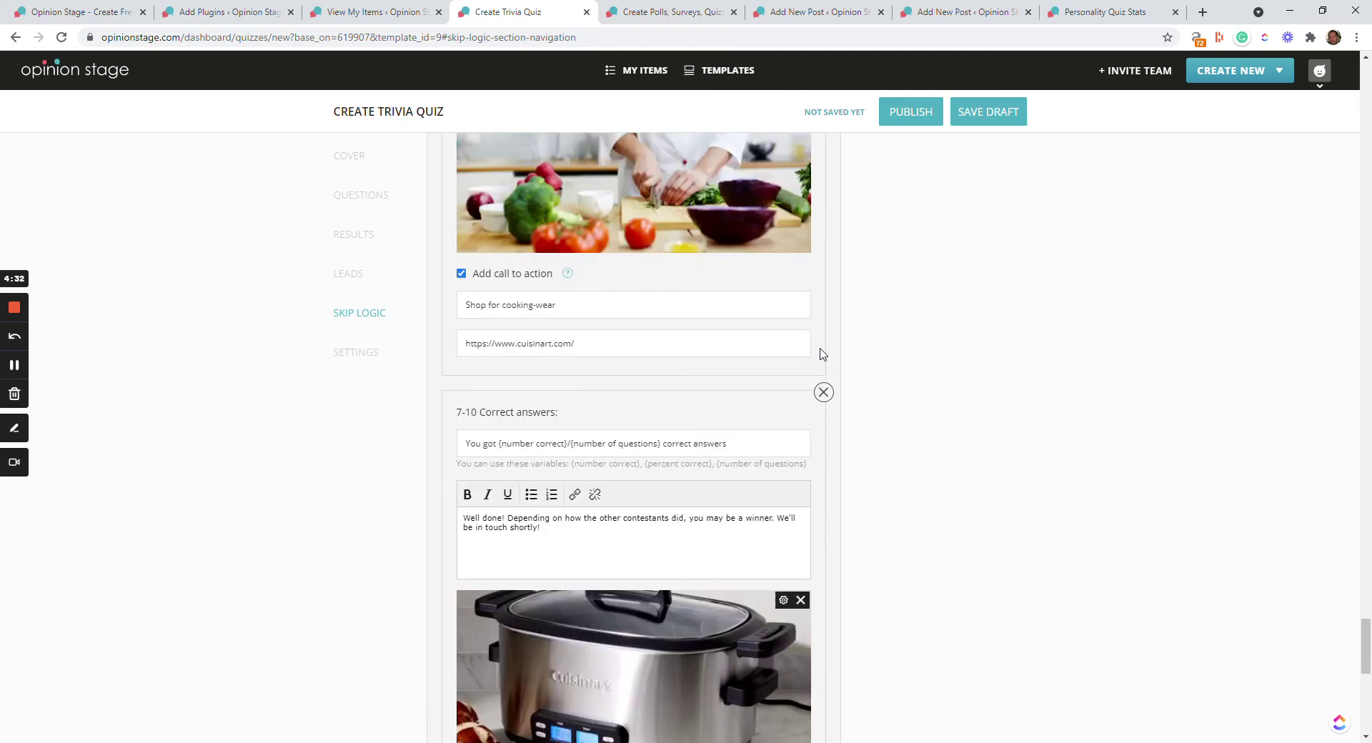
{"action": "scroll", "coordinate": [821, 353], "scroll_direction": "up", "scroll_amount": 15}
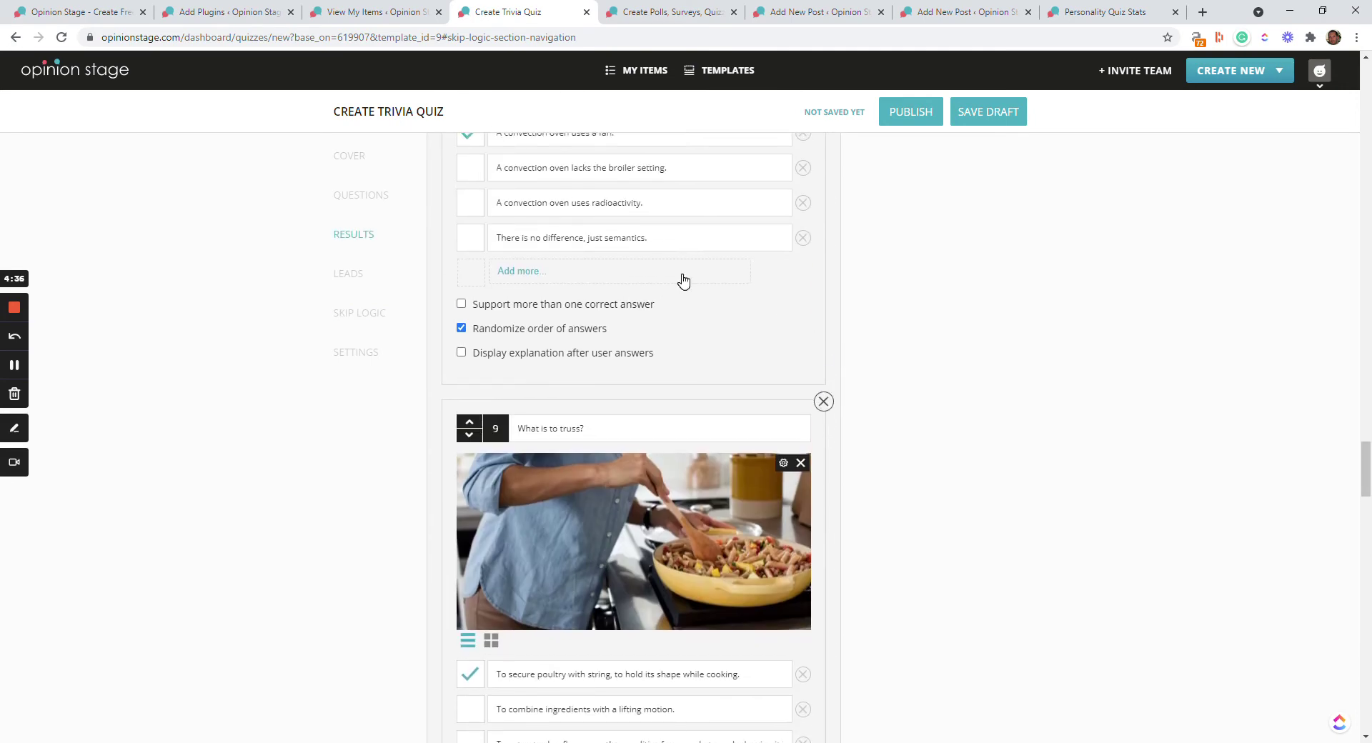
Publish the cooking trivia quiz, preview it through the Al Dente question, then close the preview.
{"action": "left_click", "coordinate": [920, 117]}
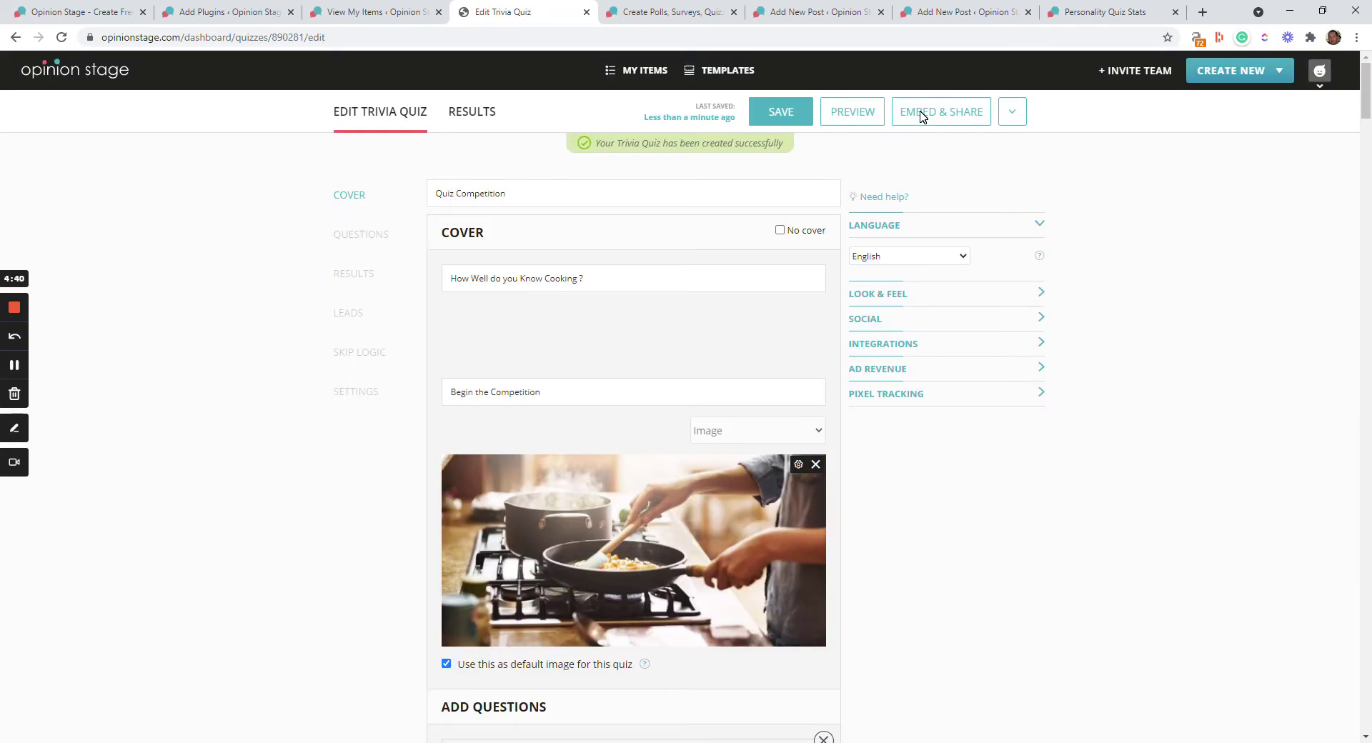
{"action": "left_click", "coordinate": [851, 118]}
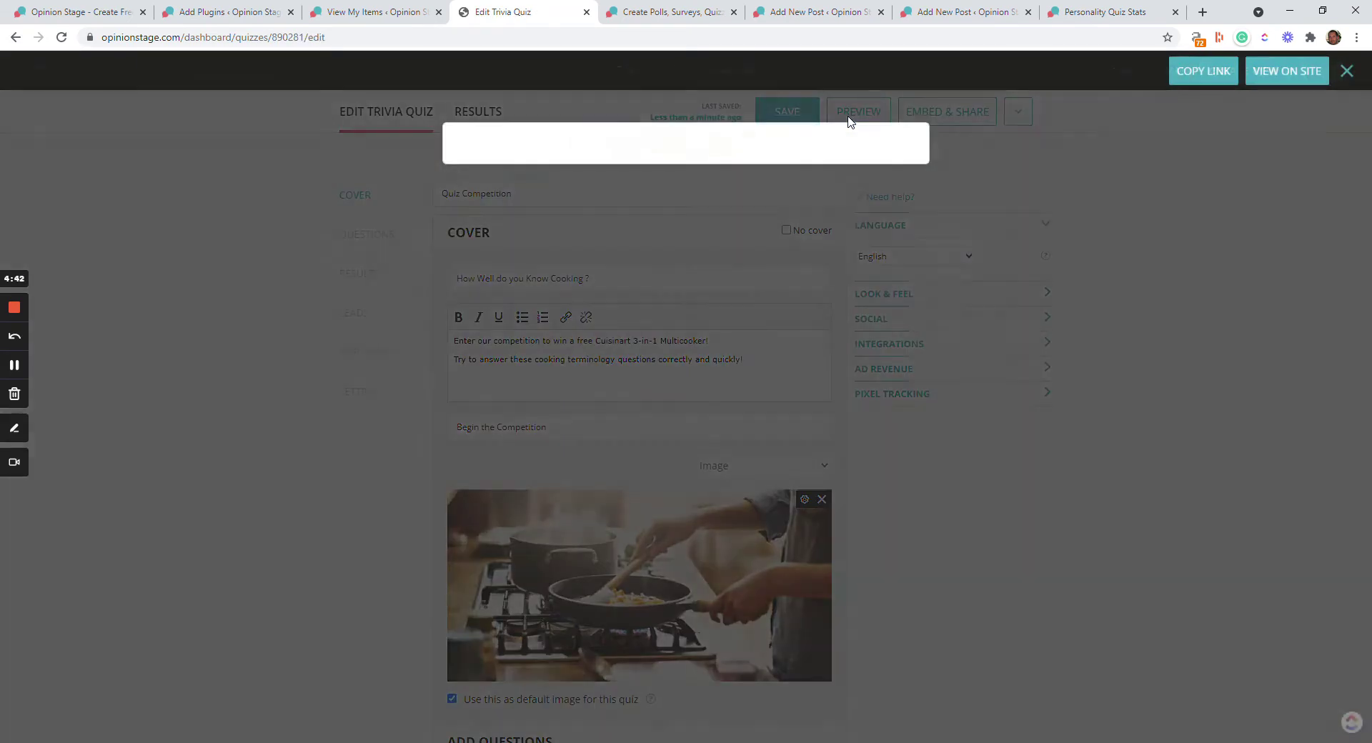
{"action": "left_click", "coordinate": [675, 528]}
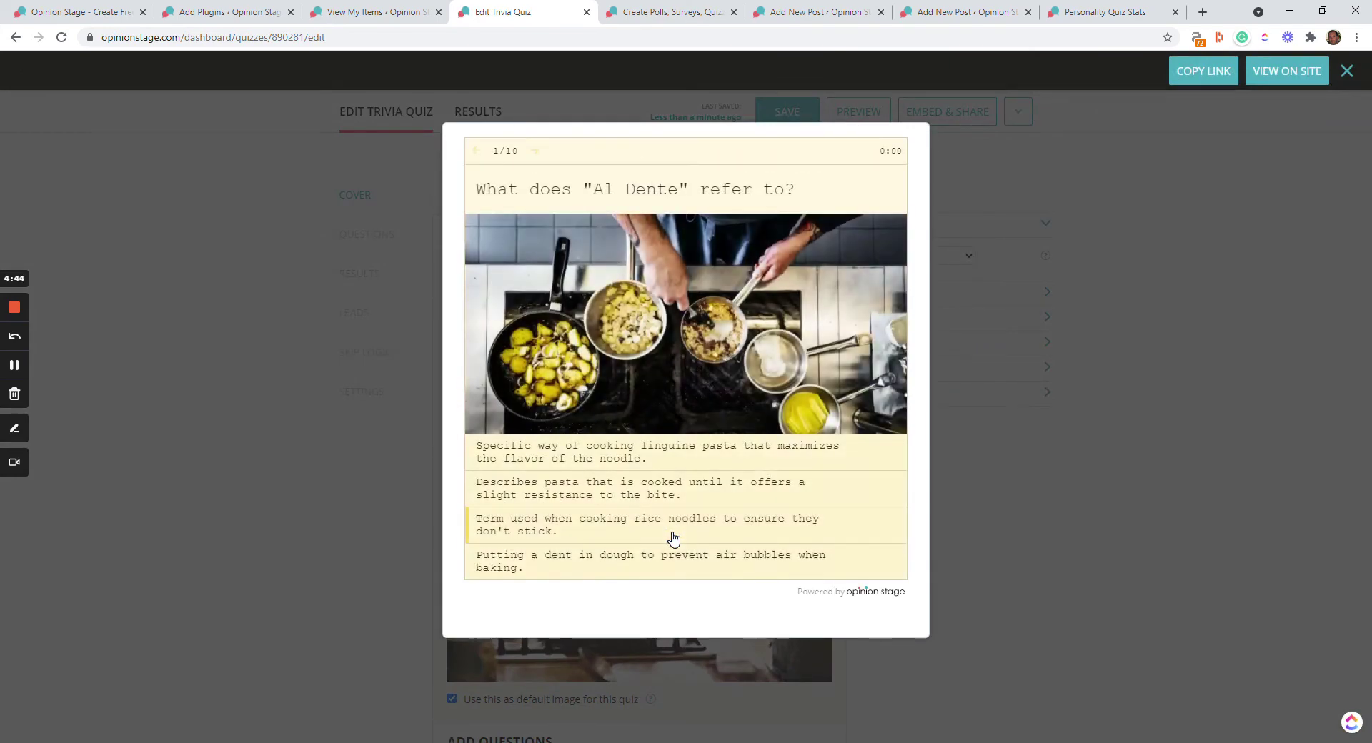
{"action": "left_click", "coordinate": [673, 539]}
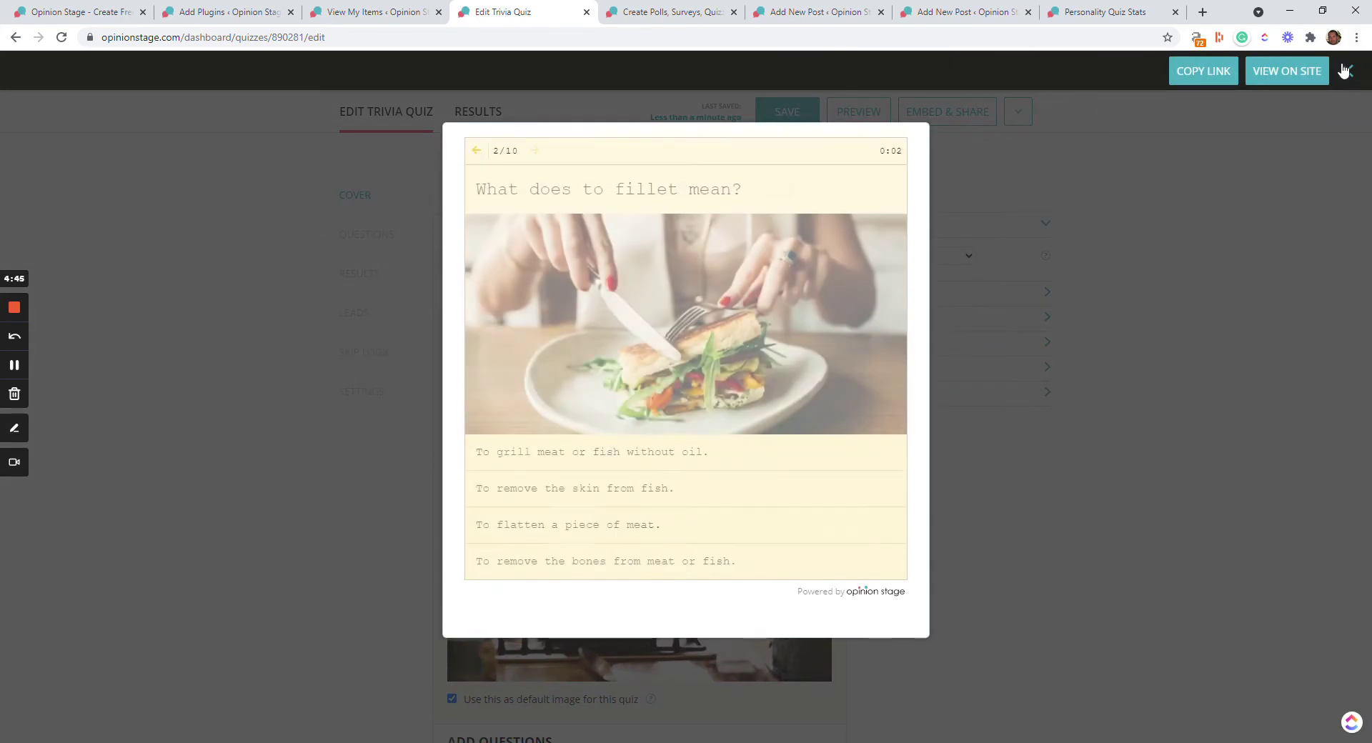
{"action": "left_click", "coordinate": [1347, 72]}
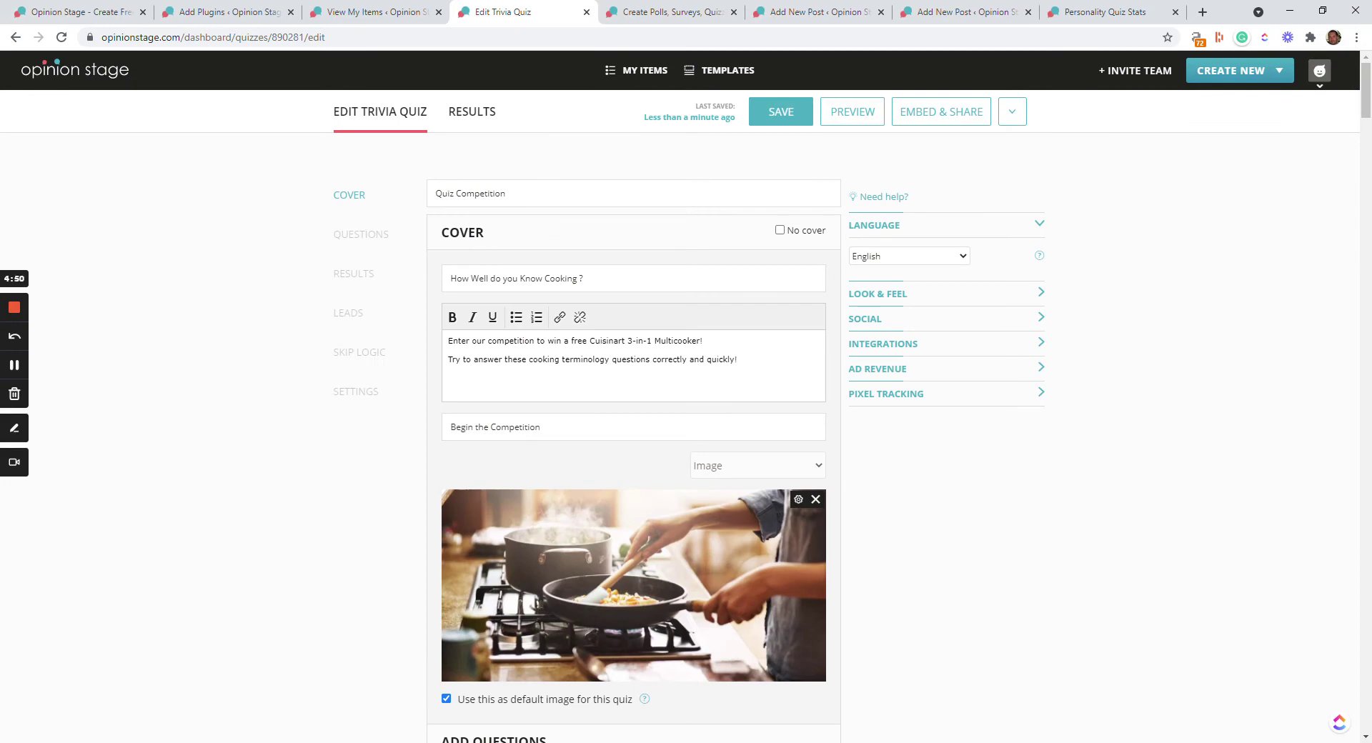
Bring up the quiz's WordPress embed shortcode and select it, then return to the new post draft.
{"action": "left_click", "coordinate": [934, 109]}
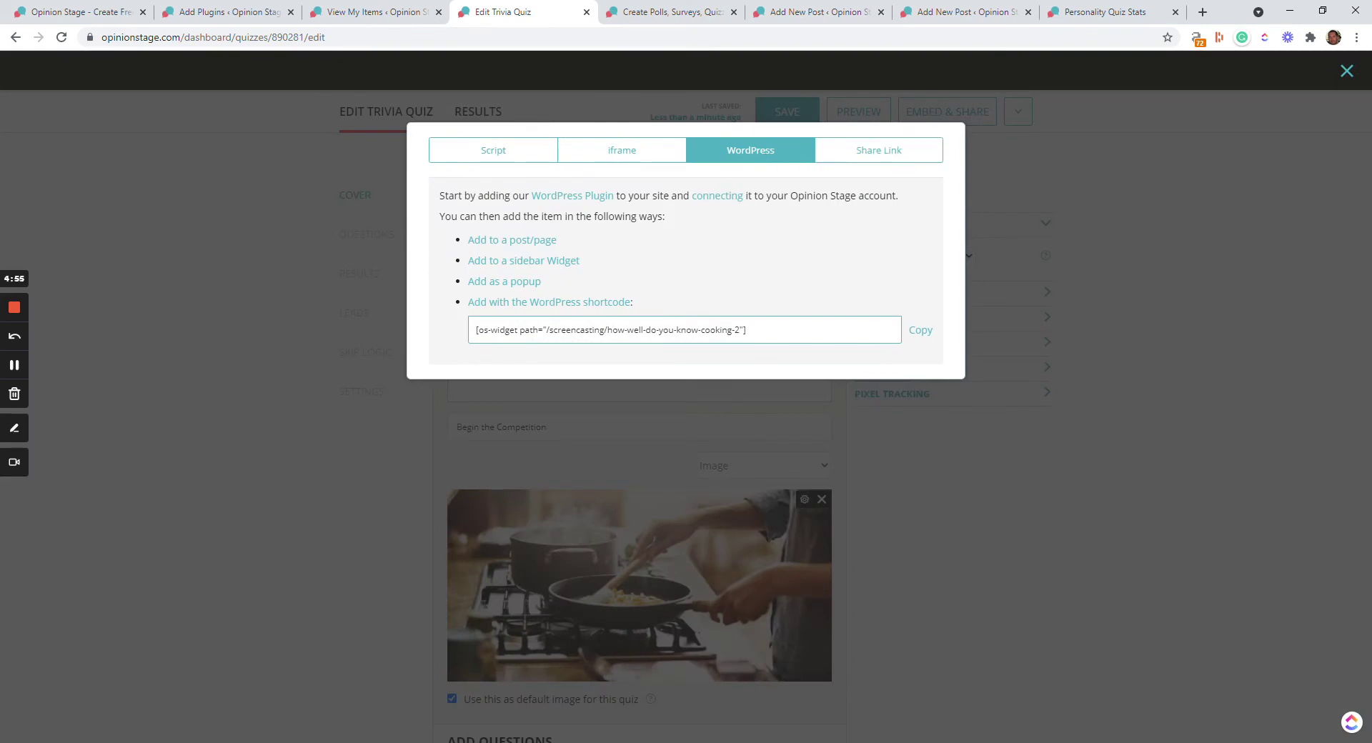
{"action": "left_click", "coordinate": [686, 330]}
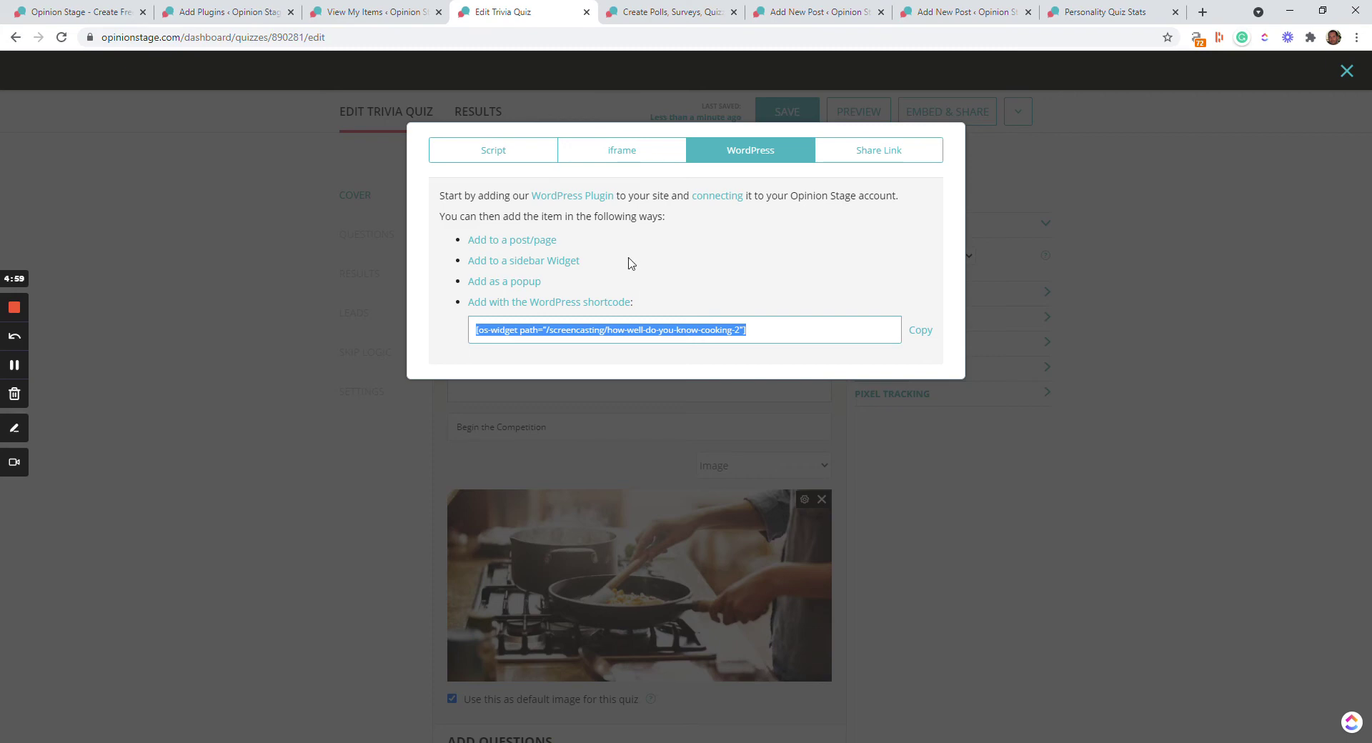
{"action": "left_click", "coordinate": [810, 12]}
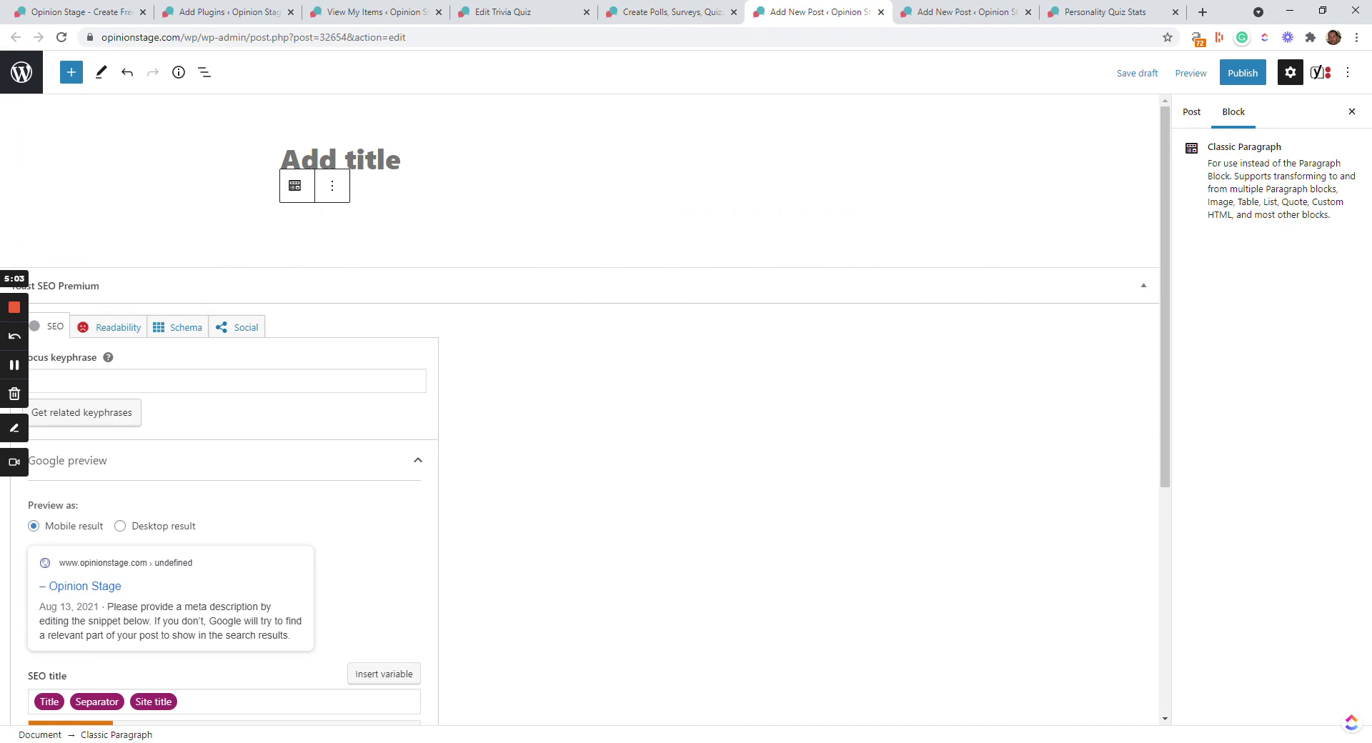
Add a Trivia Quiz block found by searching 'qui' and embed the Quiz Competition quiz in it.
{"action": "left_click", "coordinate": [72, 72]}
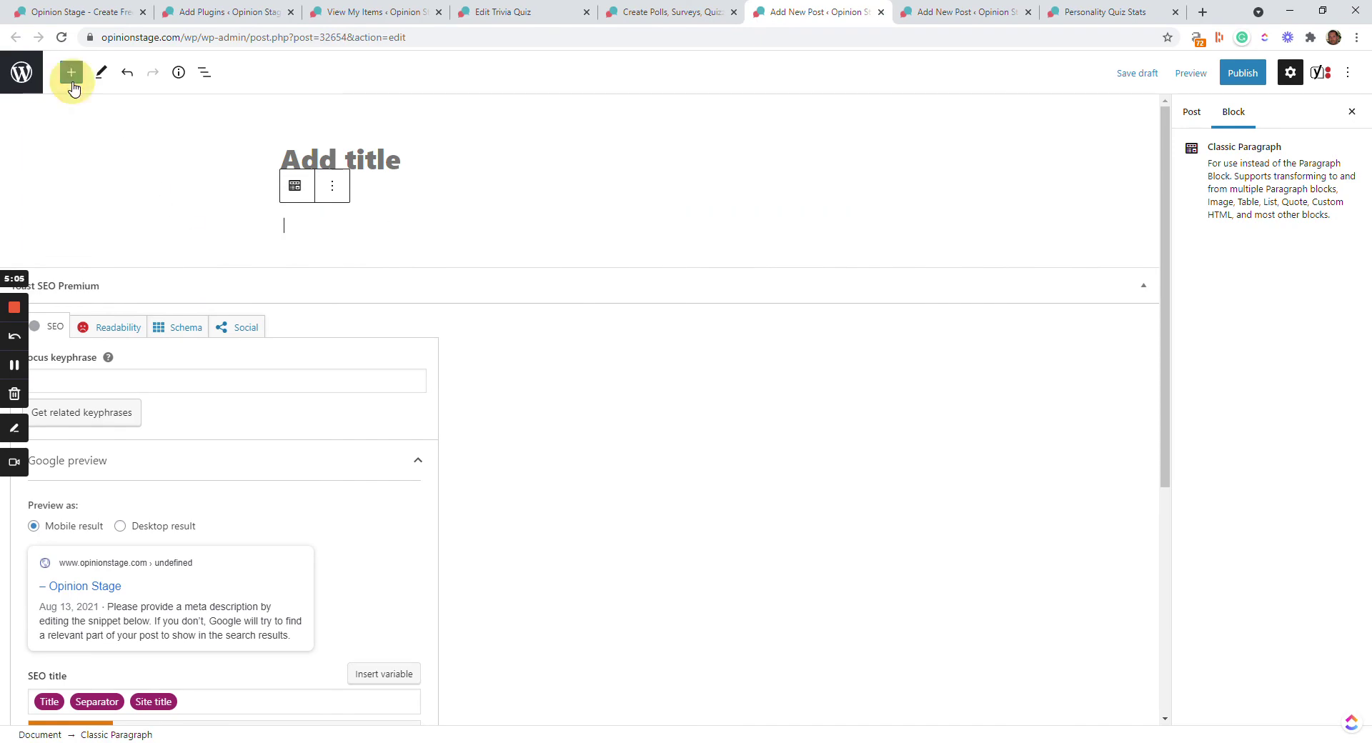
{"action": "type", "text": "quiz"}
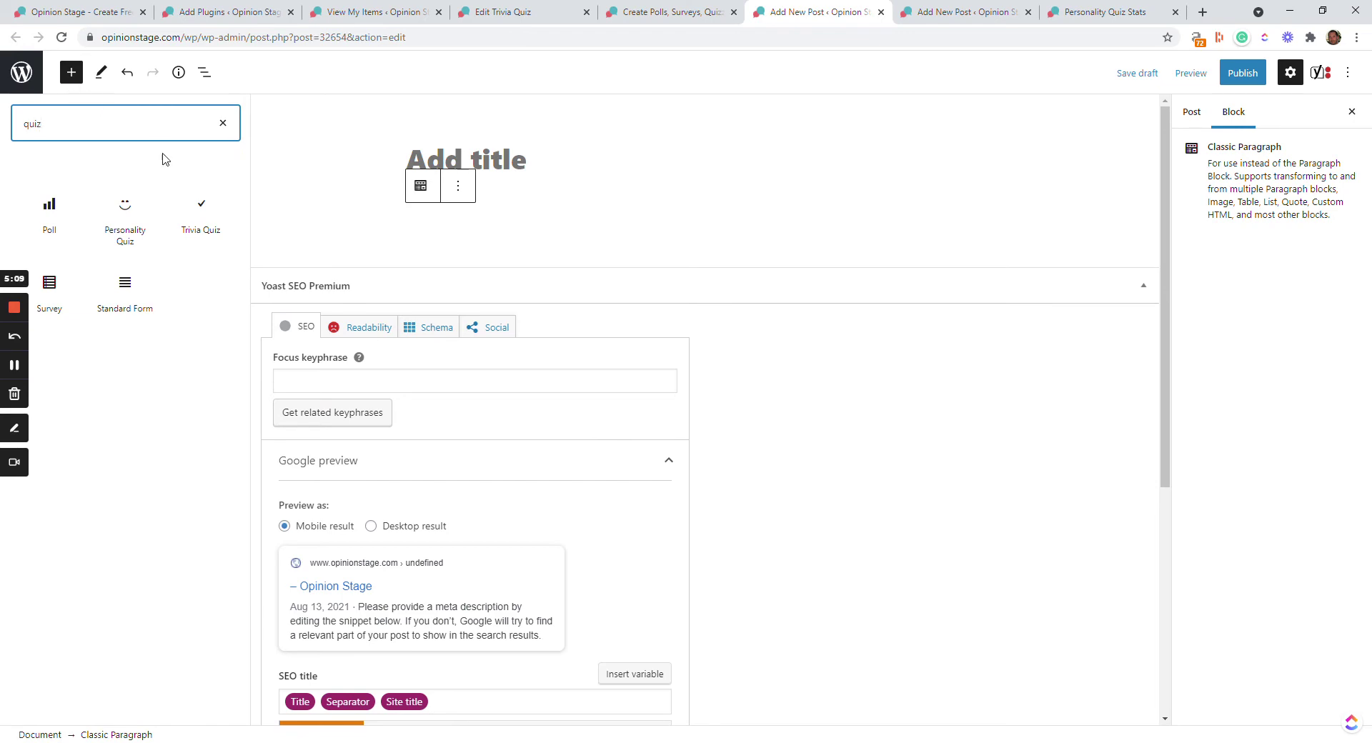
{"action": "left_click", "coordinate": [199, 206]}
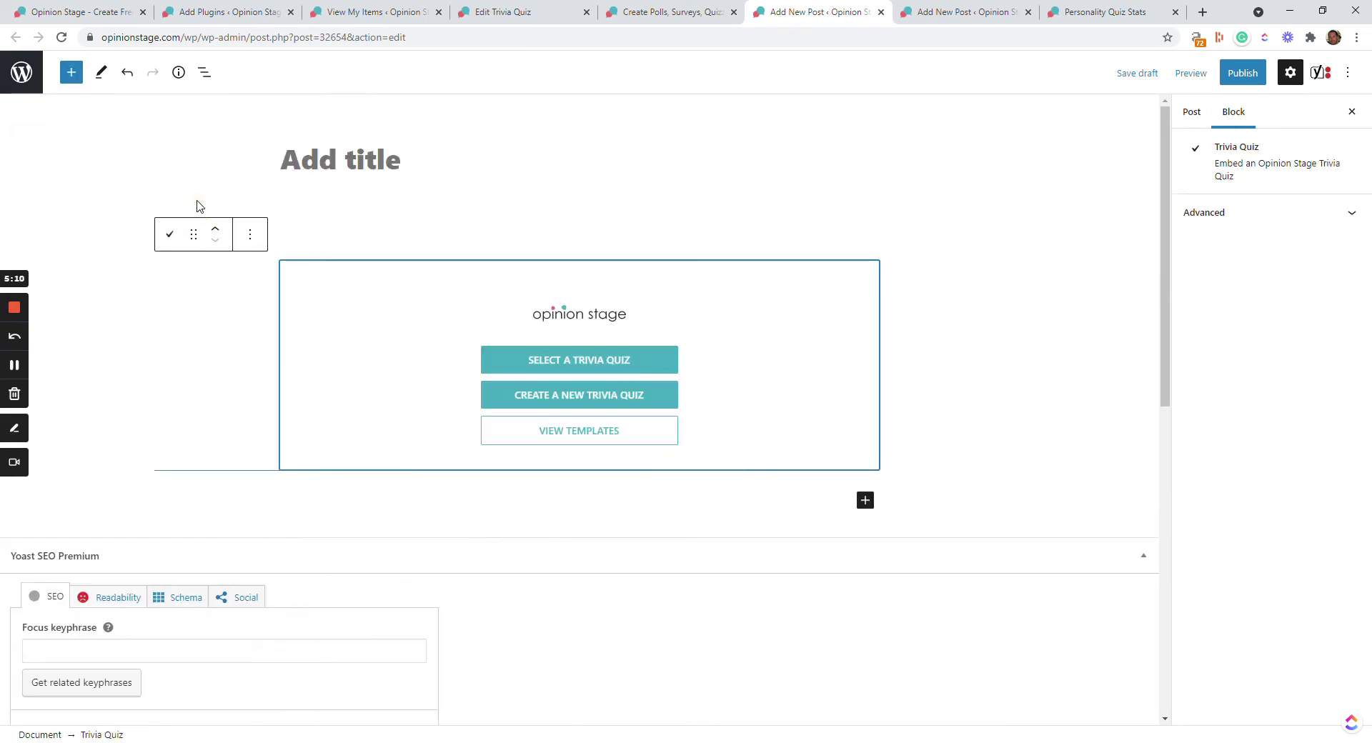
{"action": "left_click", "coordinate": [567, 360]}
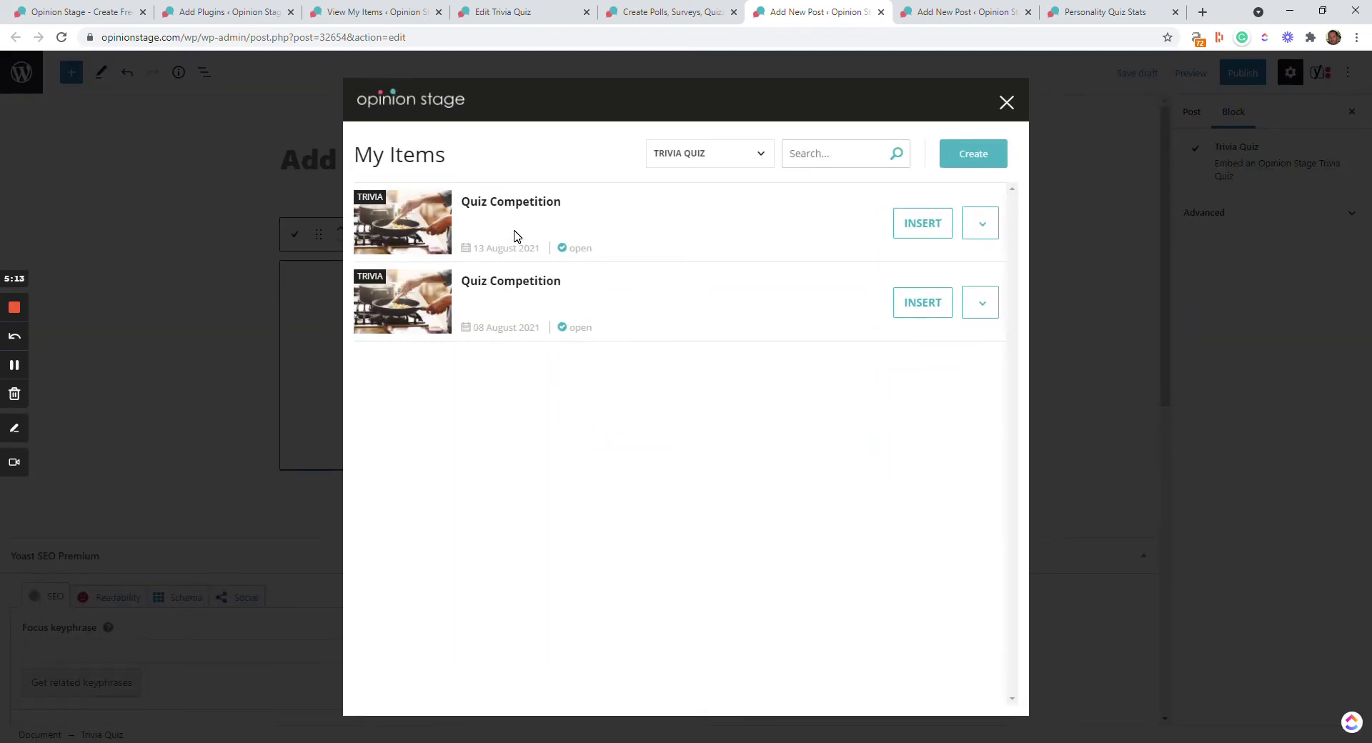
{"action": "left_click", "coordinate": [910, 230]}
{"action": "mouse_move", "coordinate": [504, 463]}
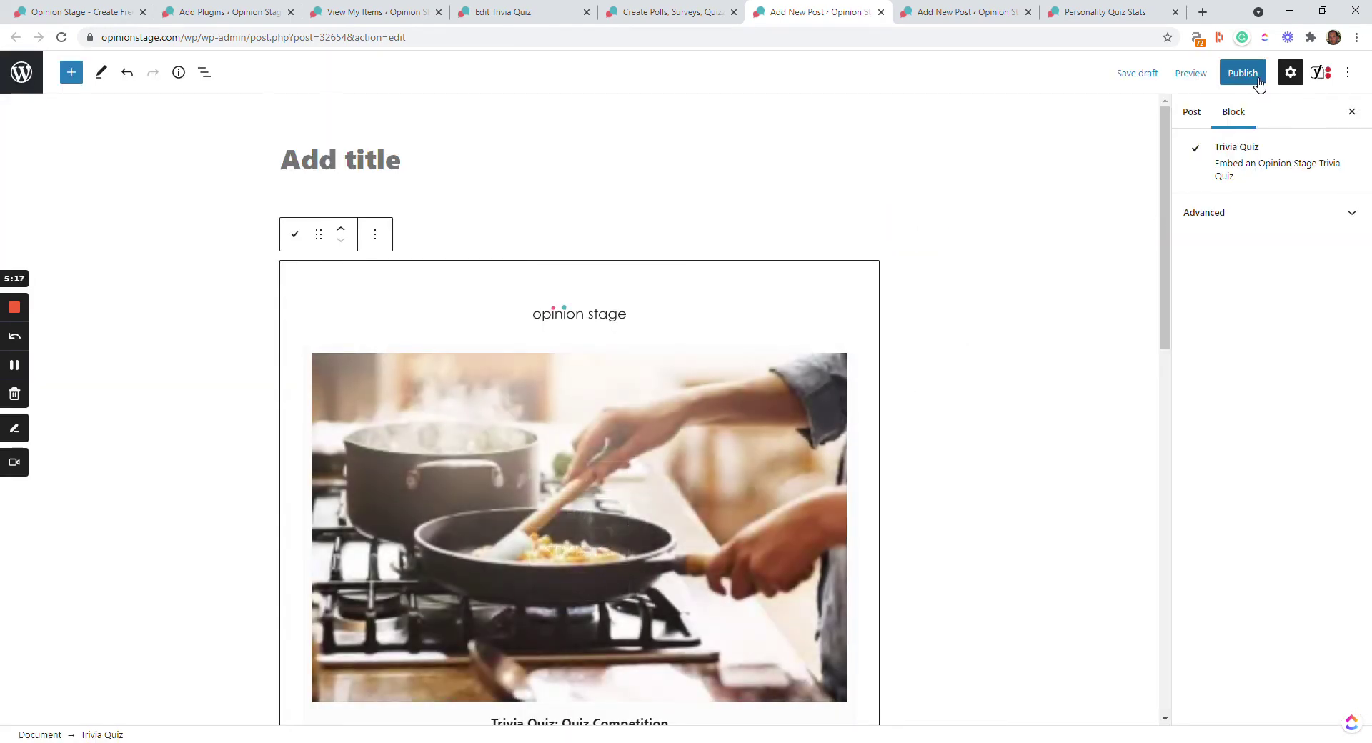
{"action": "left_click", "coordinate": [950, 16]}
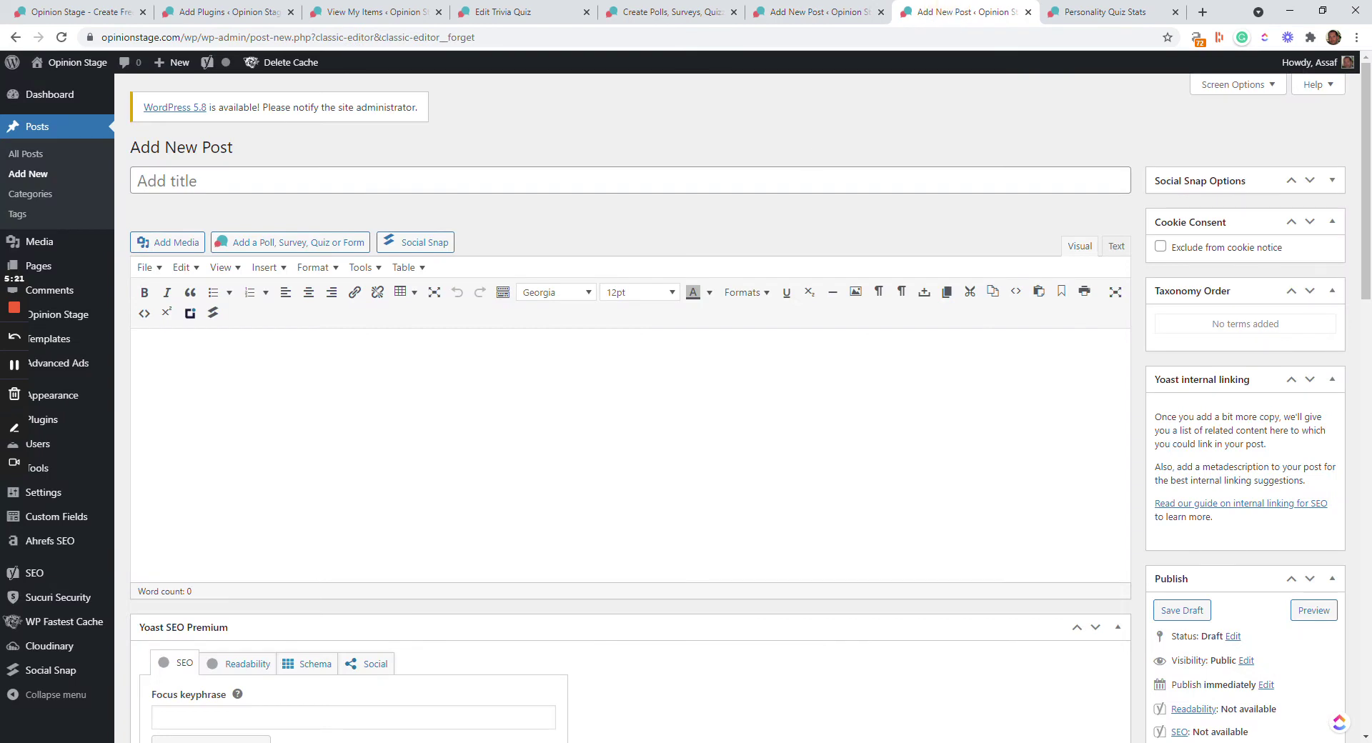
{"action": "left_click", "coordinate": [283, 250]}
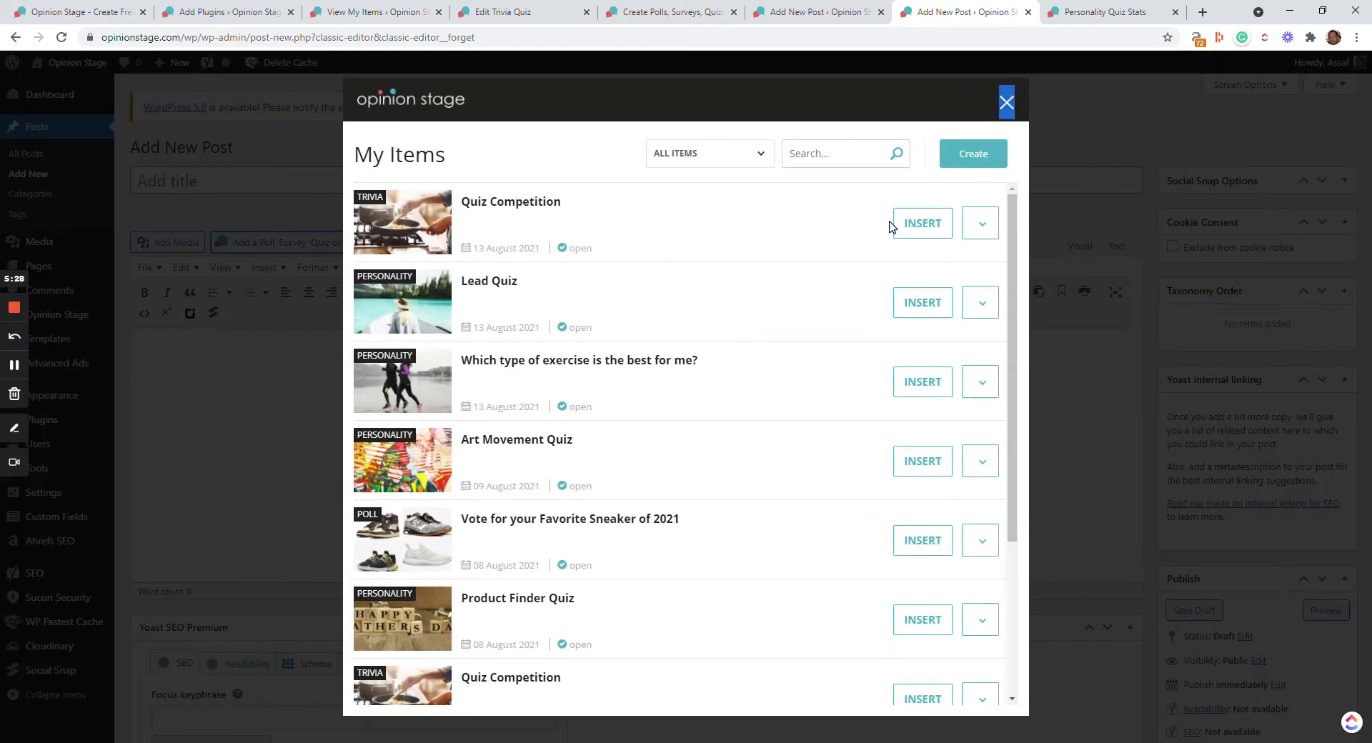
{"action": "left_click", "coordinate": [1007, 102]}
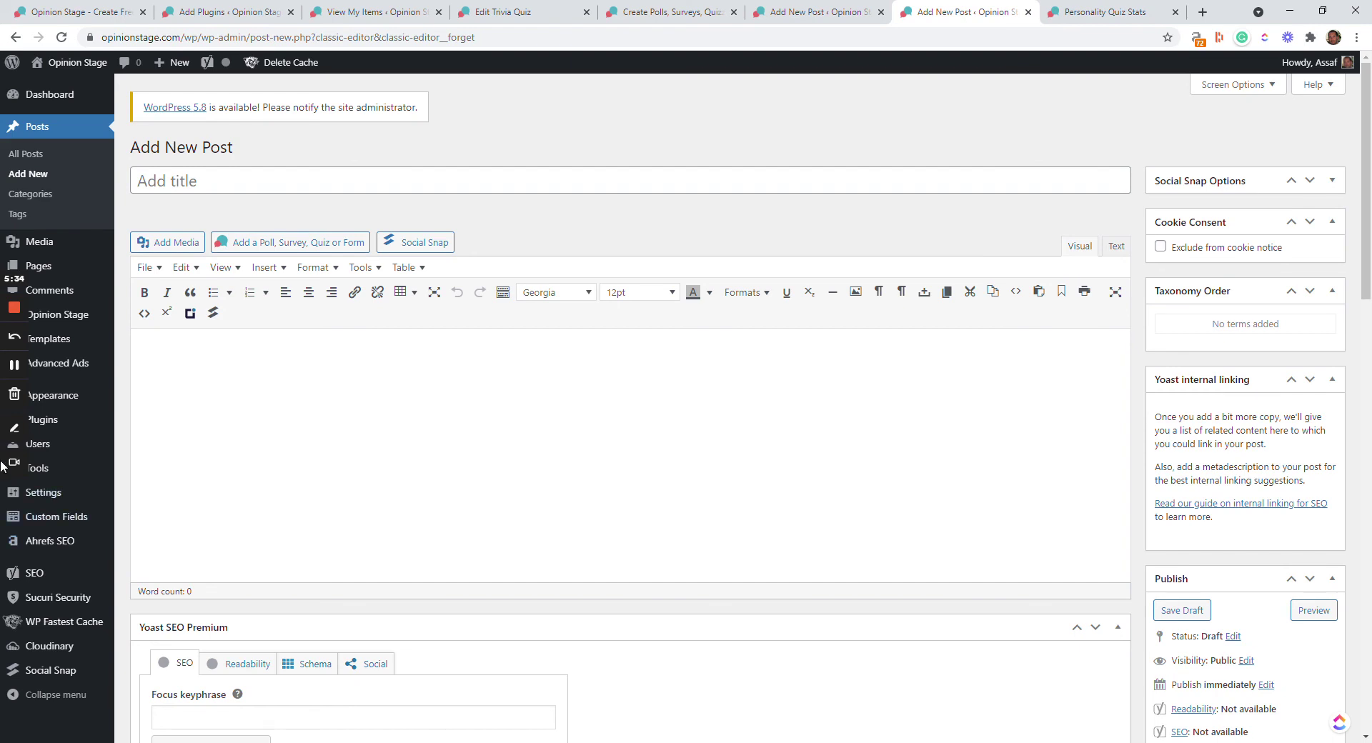
Open the remote worker quiz stats and check which questions the answers report can show.
{"action": "mouse_move", "coordinate": [63, 396]}
{"action": "left_click", "coordinate": [1082, 21]}
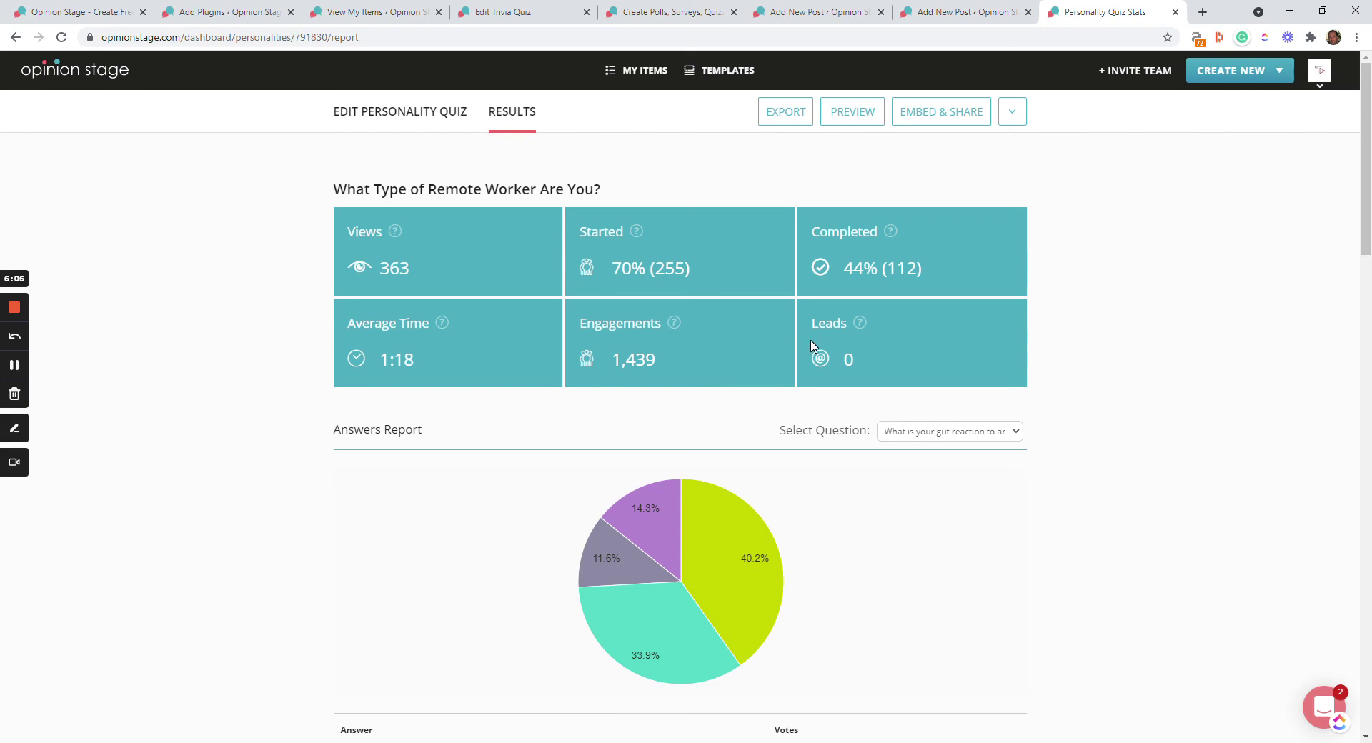
{"action": "scroll", "coordinate": [1093, 367], "scroll_direction": "down", "scroll_amount": 1}
{"action": "scroll", "coordinate": [1091, 368], "scroll_direction": "down", "scroll_amount": 3}
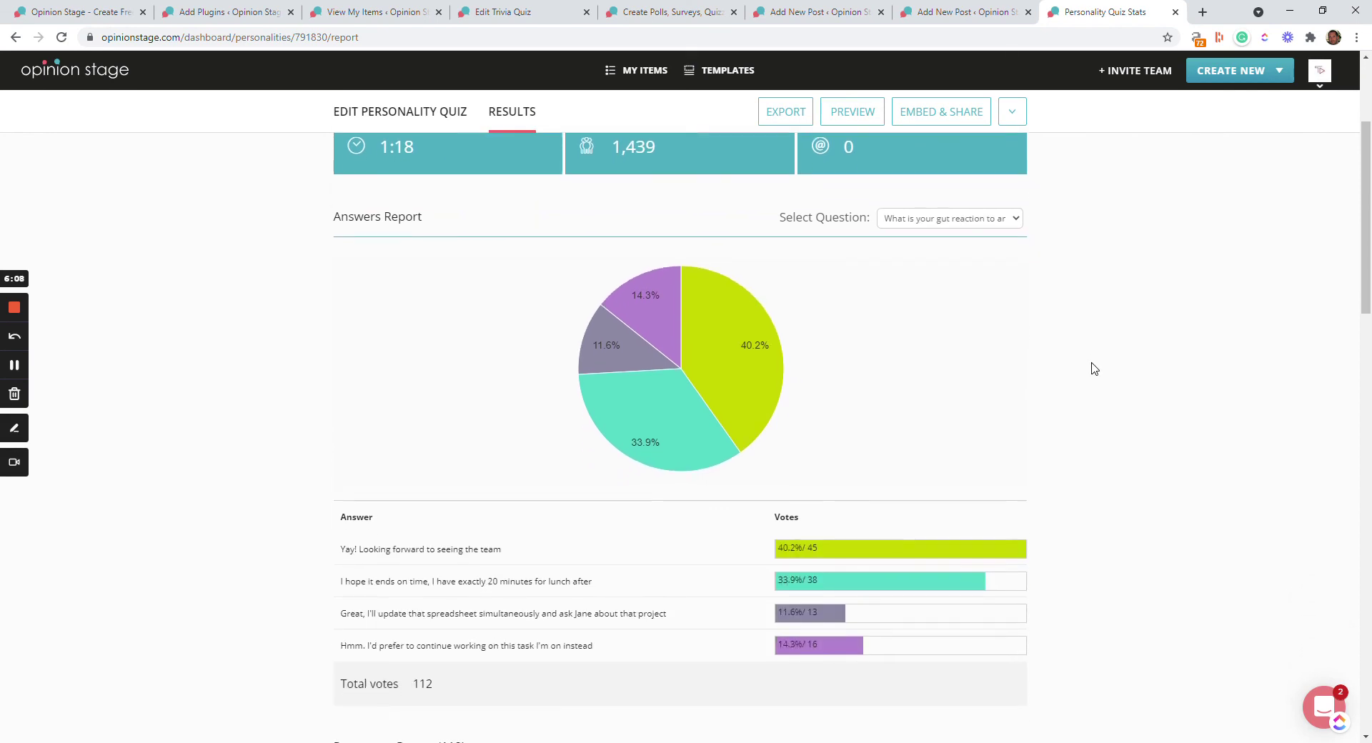
{"action": "left_click", "coordinate": [921, 214]}
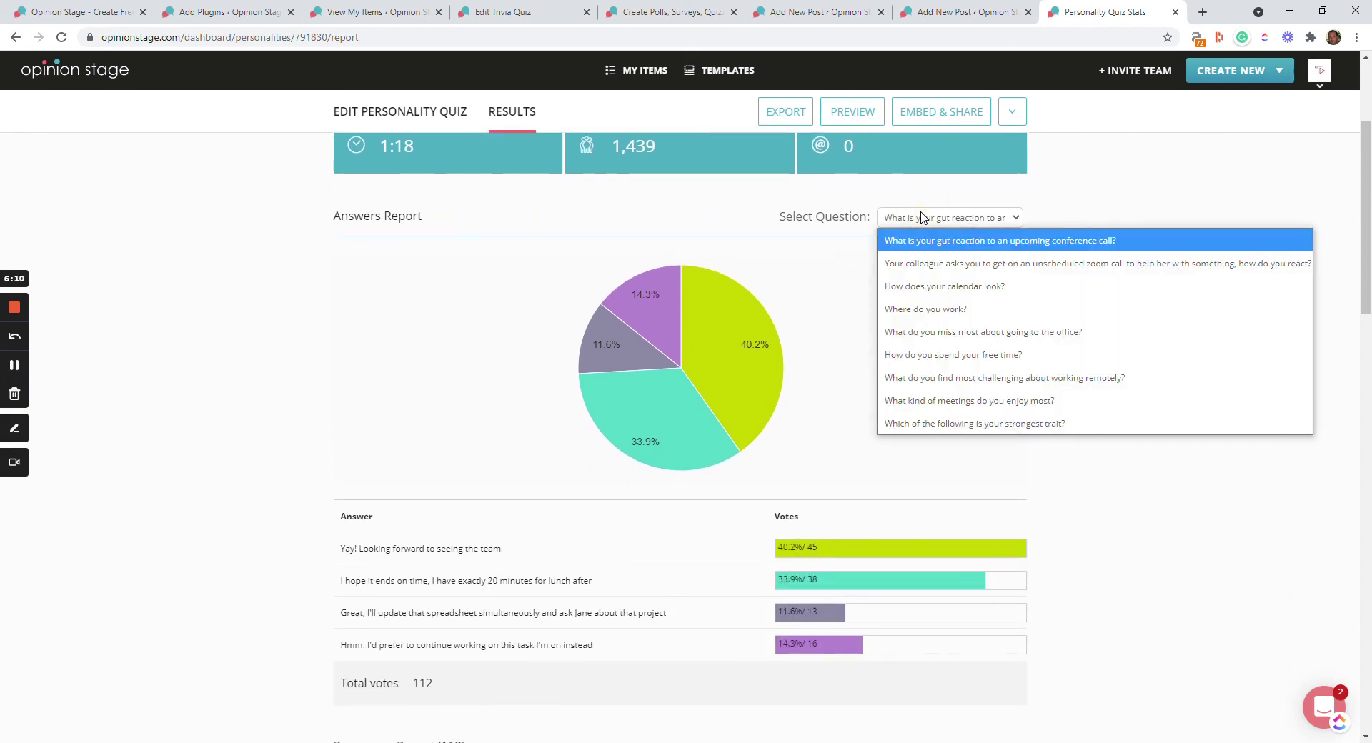
{"action": "left_click", "coordinate": [356, 358]}
Review the individual responses and the Drop off report: 255 completed, 108 dropped at the cover card.
{"action": "scroll", "coordinate": [404, 405], "scroll_direction": "down", "scroll_amount": 5}
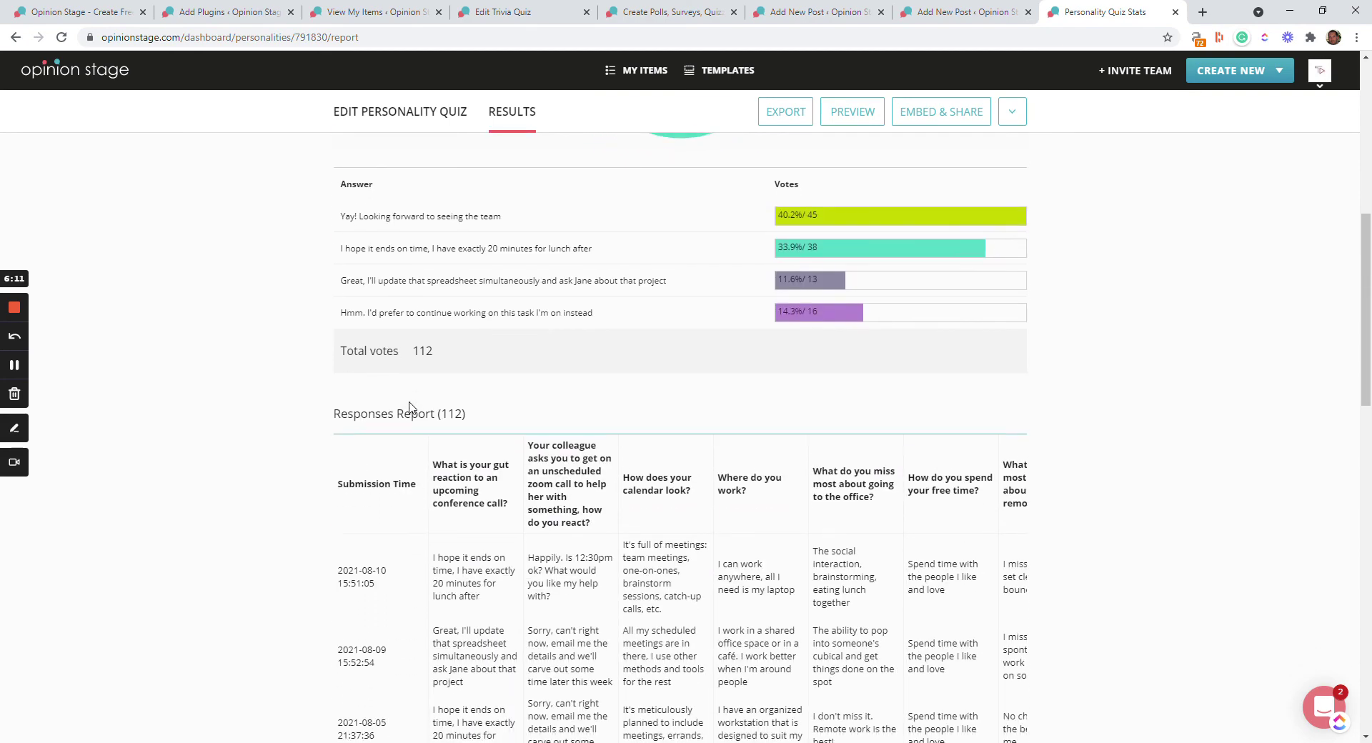
{"action": "scroll", "coordinate": [678, 443], "scroll_direction": "down", "scroll_amount": 3}
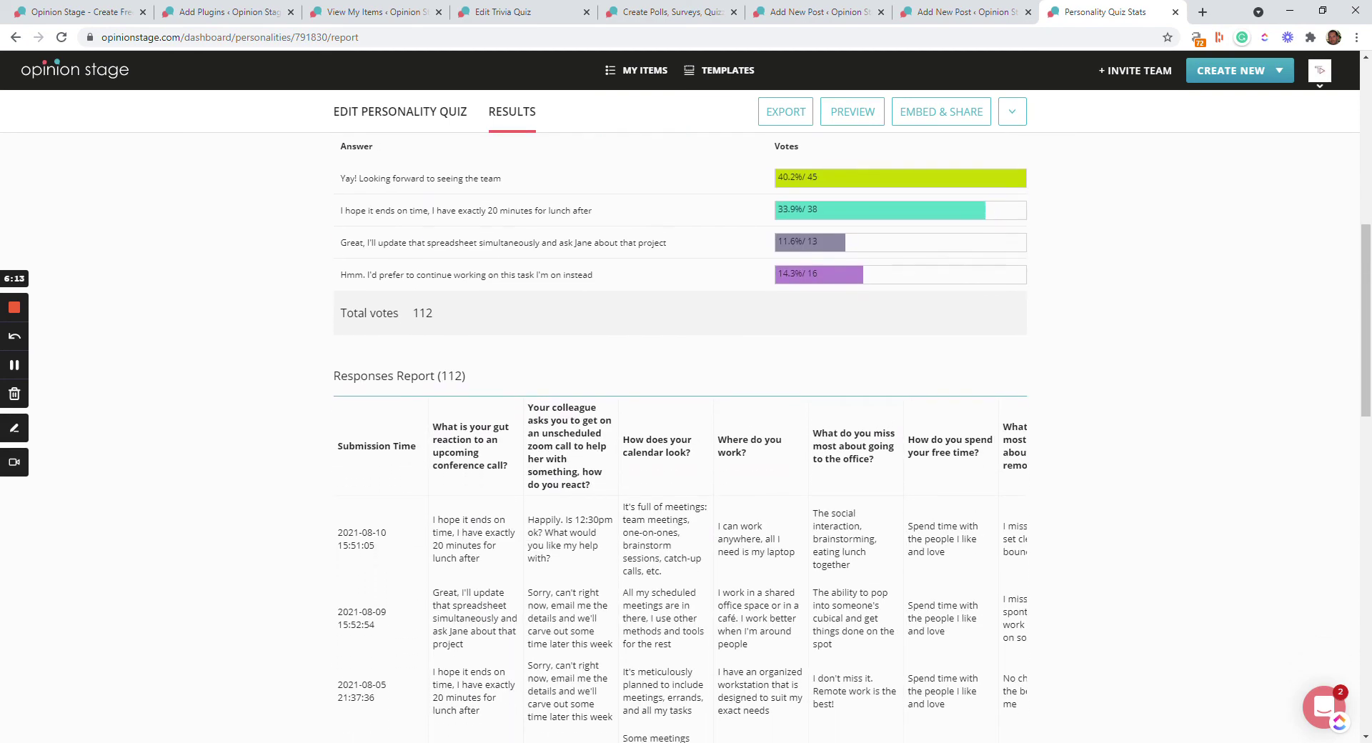
{"action": "scroll", "coordinate": [656, 593], "scroll_direction": "down", "scroll_amount": 4}
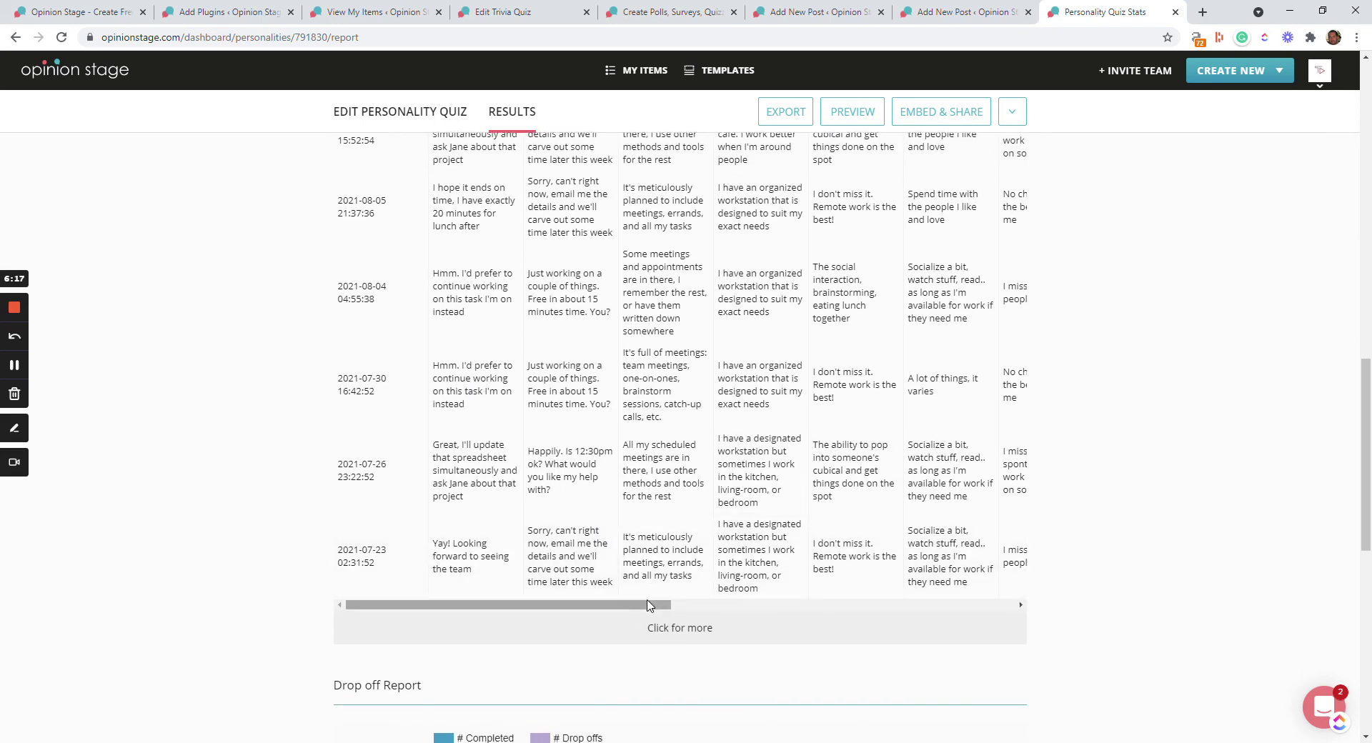
{"action": "scroll", "coordinate": [719, 603], "scroll_direction": "right", "scroll_amount": 5}
{"action": "scroll", "coordinate": [715, 600], "scroll_direction": "left", "scroll_amount": 4}
{"action": "scroll", "coordinate": [607, 585], "scroll_direction": "left", "scroll_amount": 2}
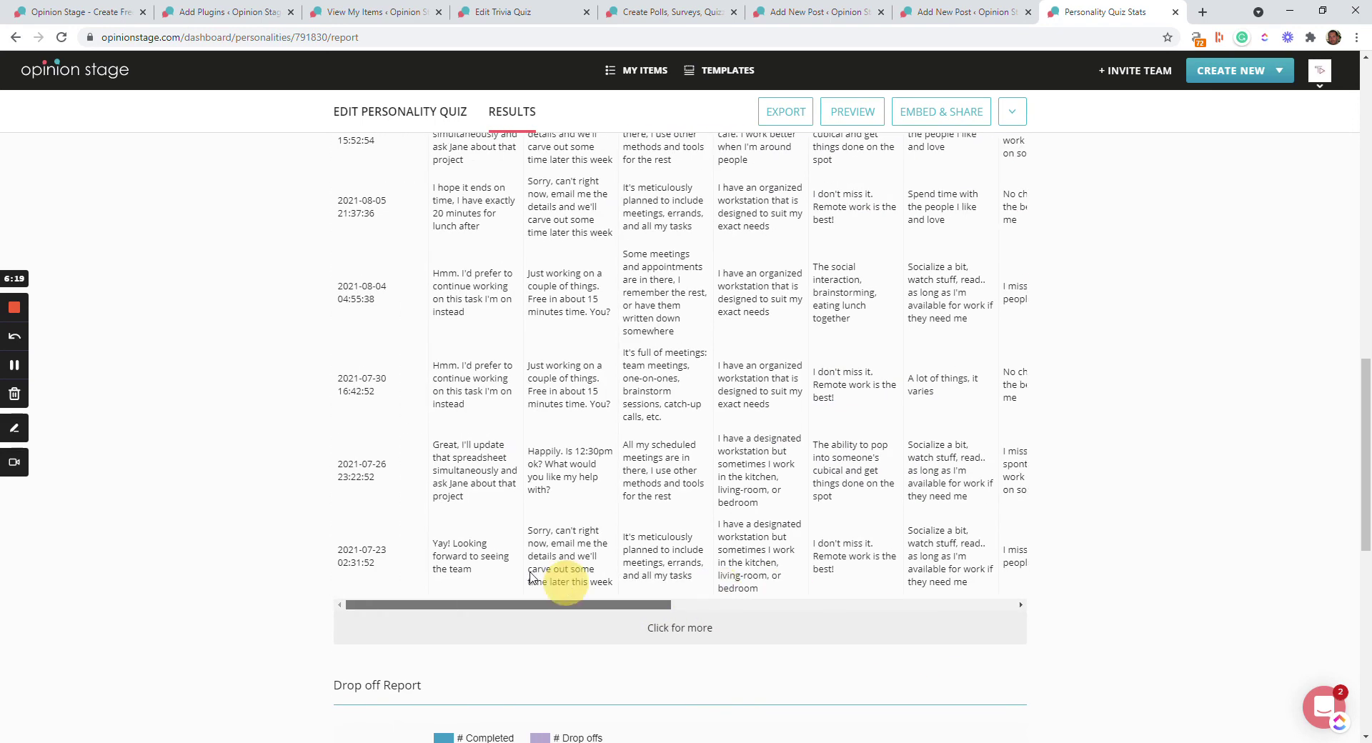
{"action": "scroll", "coordinate": [199, 522], "scroll_direction": "down", "scroll_amount": 5}
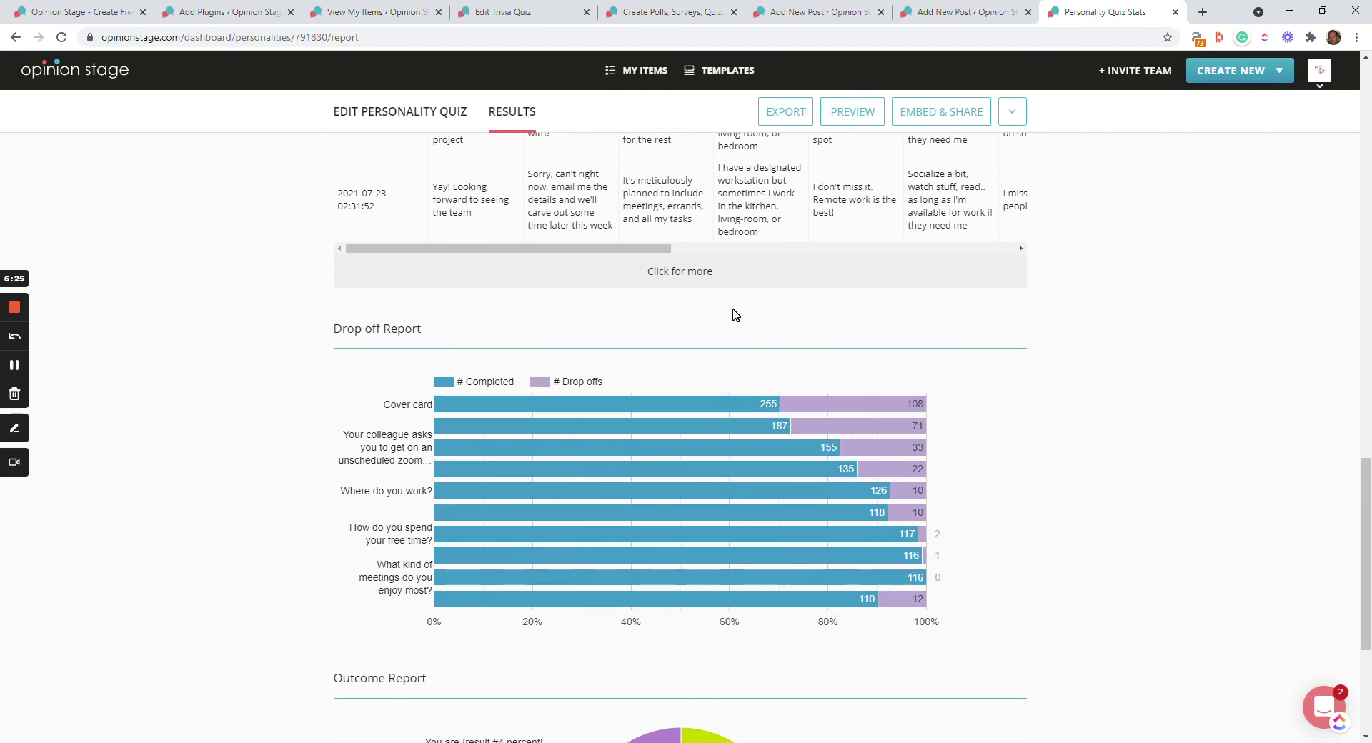
{"action": "scroll", "coordinate": [793, 422], "scroll_direction": "down", "scroll_amount": 4}
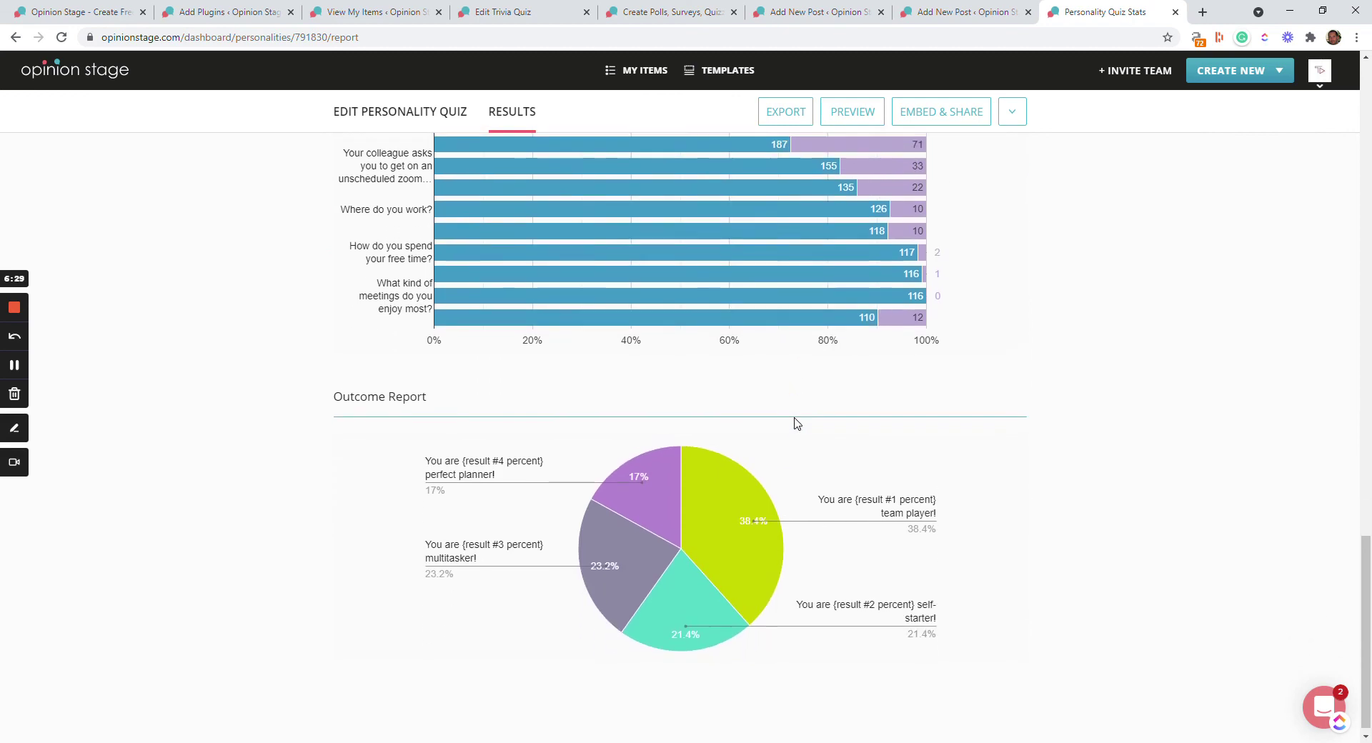
{"action": "scroll", "coordinate": [796, 423], "scroll_direction": "up", "scroll_amount": 6}
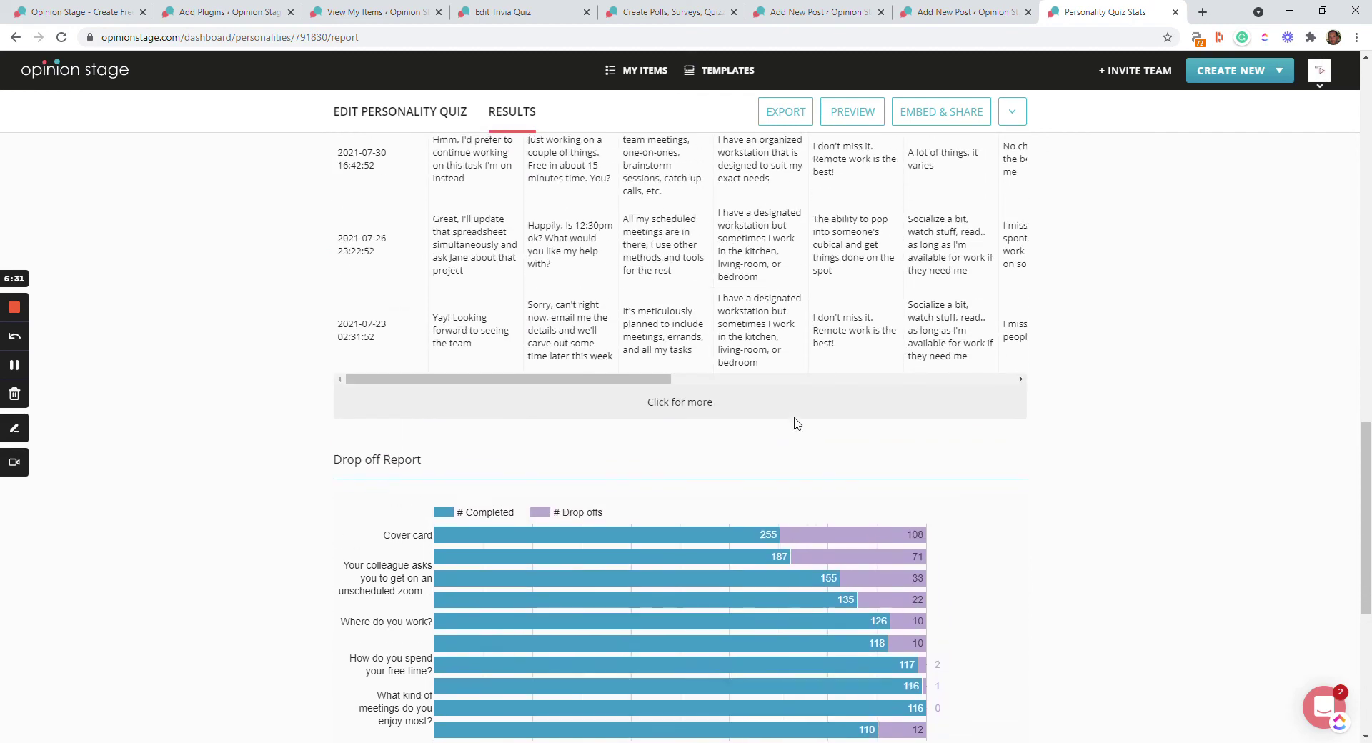